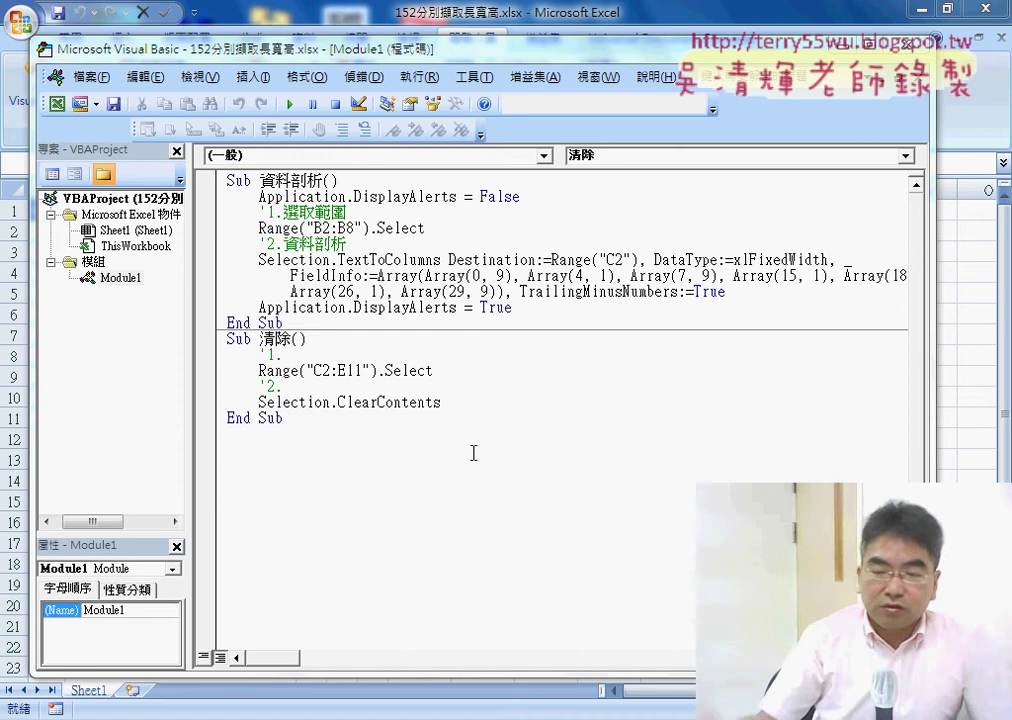
- Open Excel Help and go to the Excel 2007 開發人員參考 (Developer Reference)
click(484, 104)
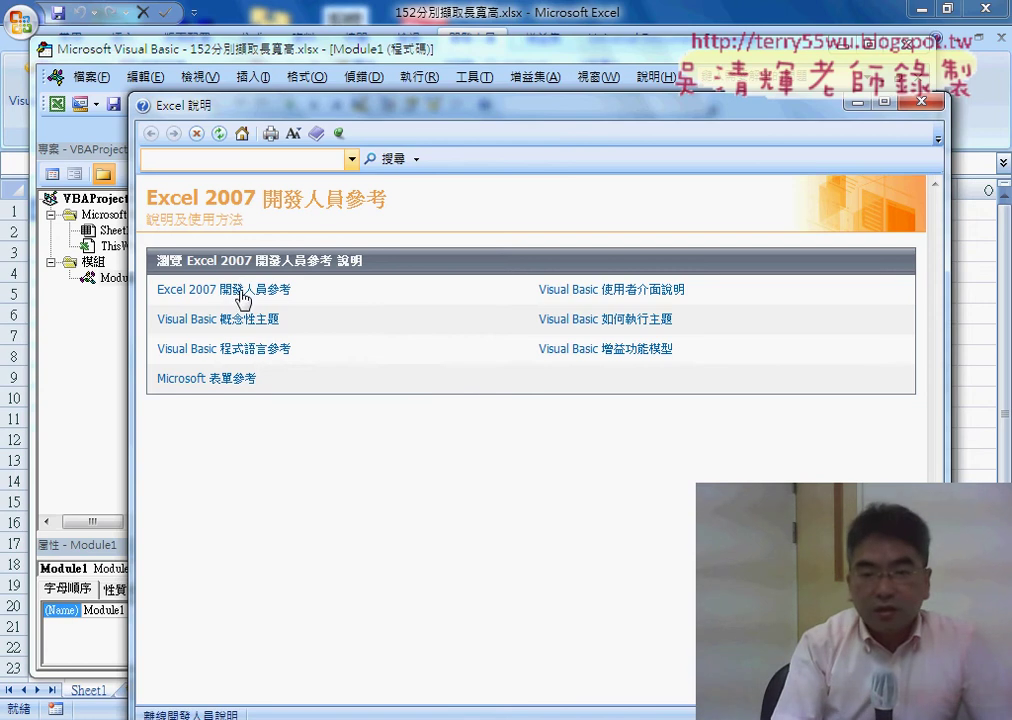
click(243, 296)
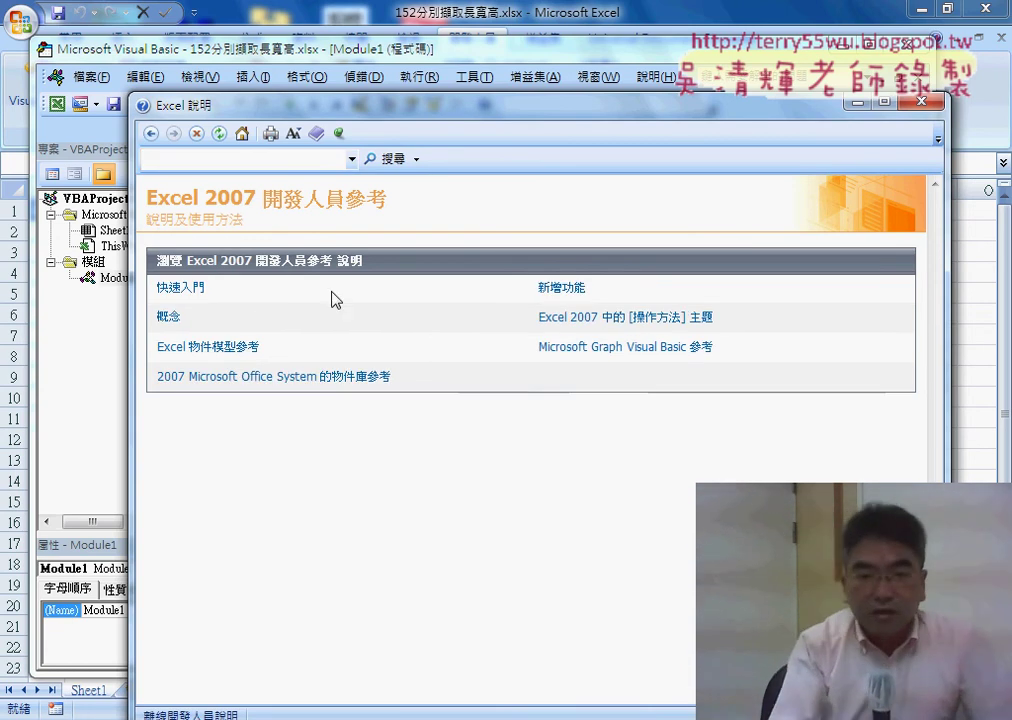
- Open the Excel 物件模型參考 (object model reference), then the Application 物件 help page
click(229, 358)
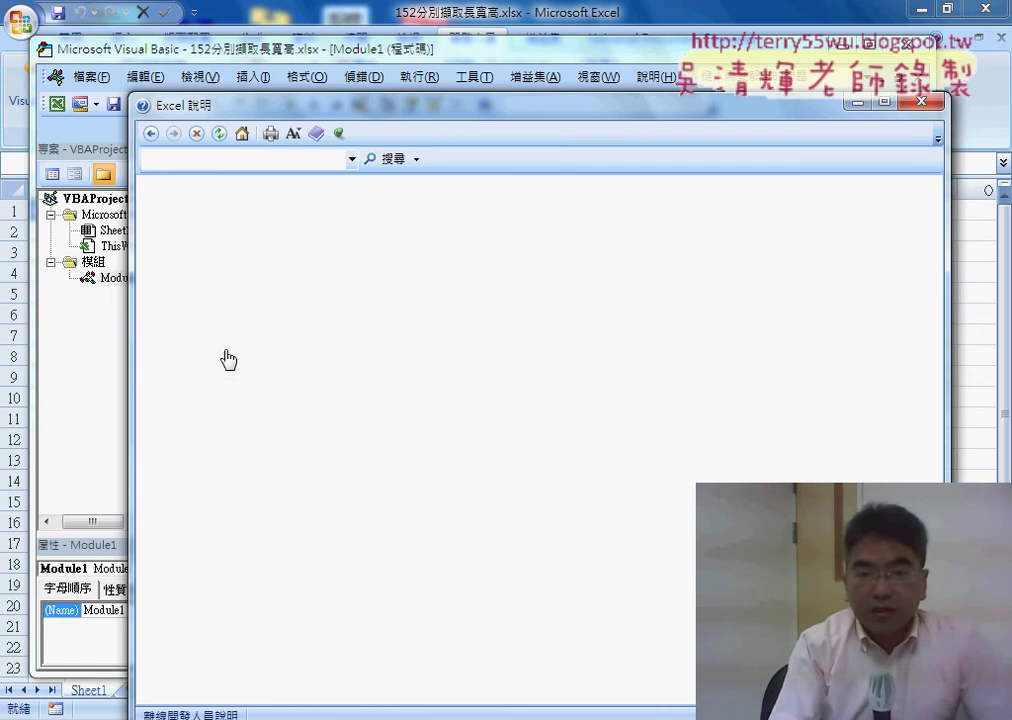
scroll(465, 494, down, 3)
scroll(465, 494, down, 2)
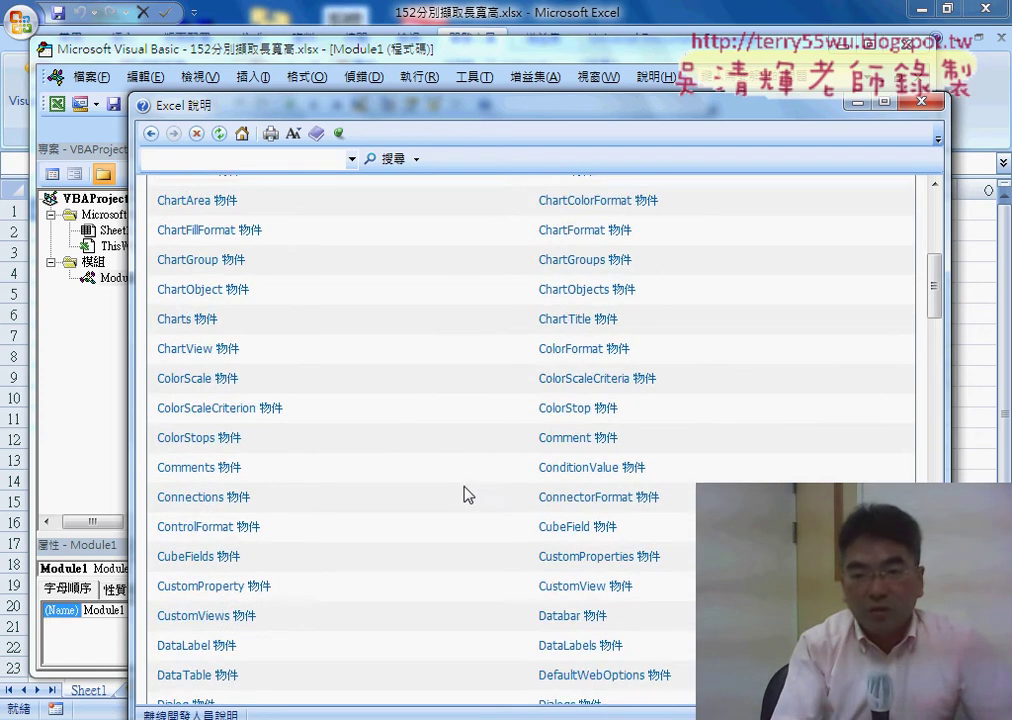
scroll(465, 494, up, 4)
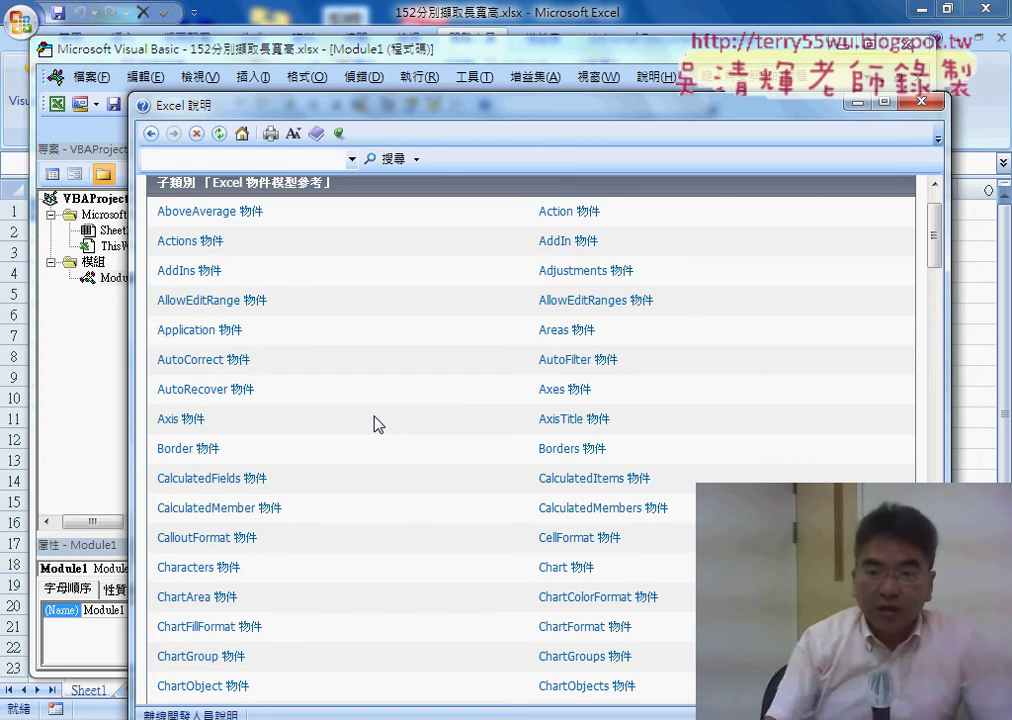
click(226, 331)
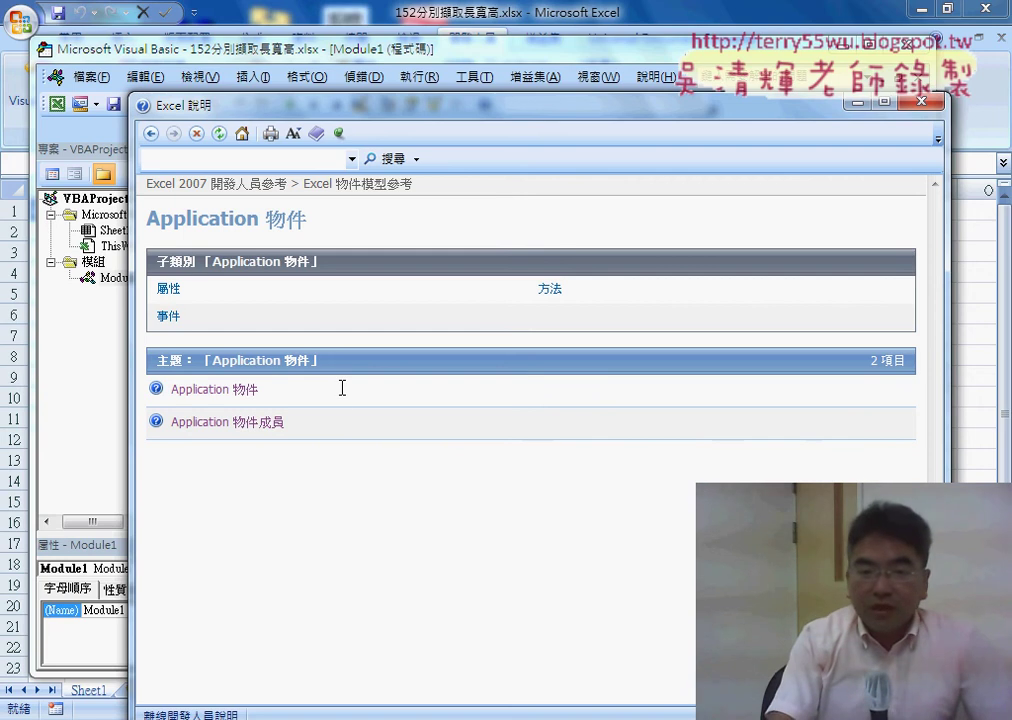
- Open the Application 物件成員 list and scroll down to mark the 屬性 heading
click(257, 424)
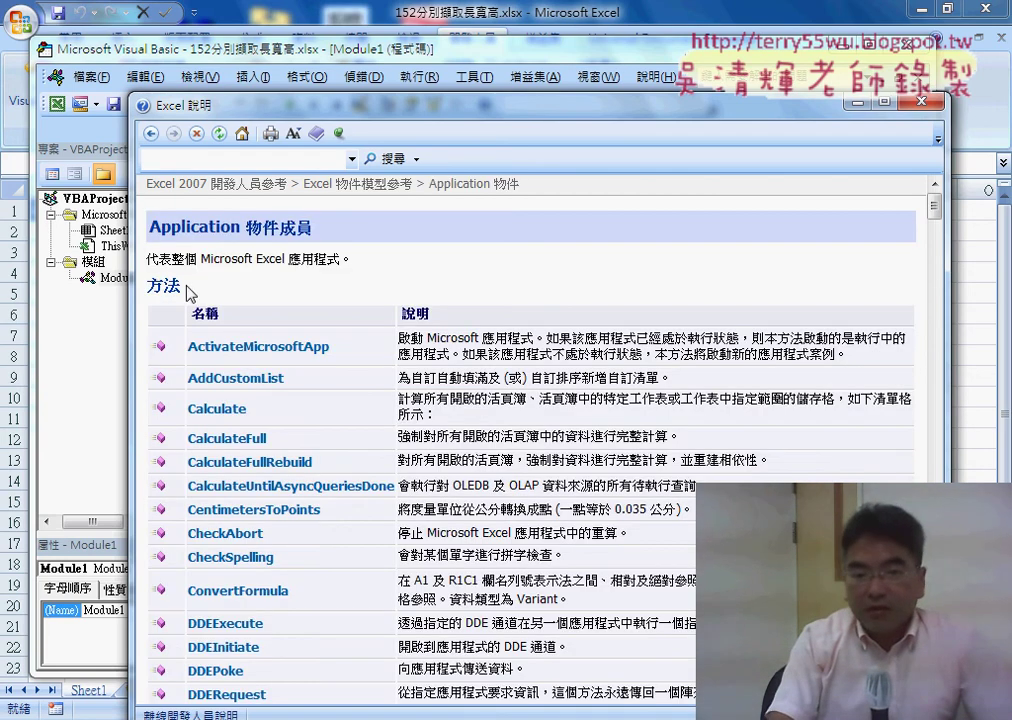
scroll(150, 288, down, 2)
scroll(289, 361, down, 4)
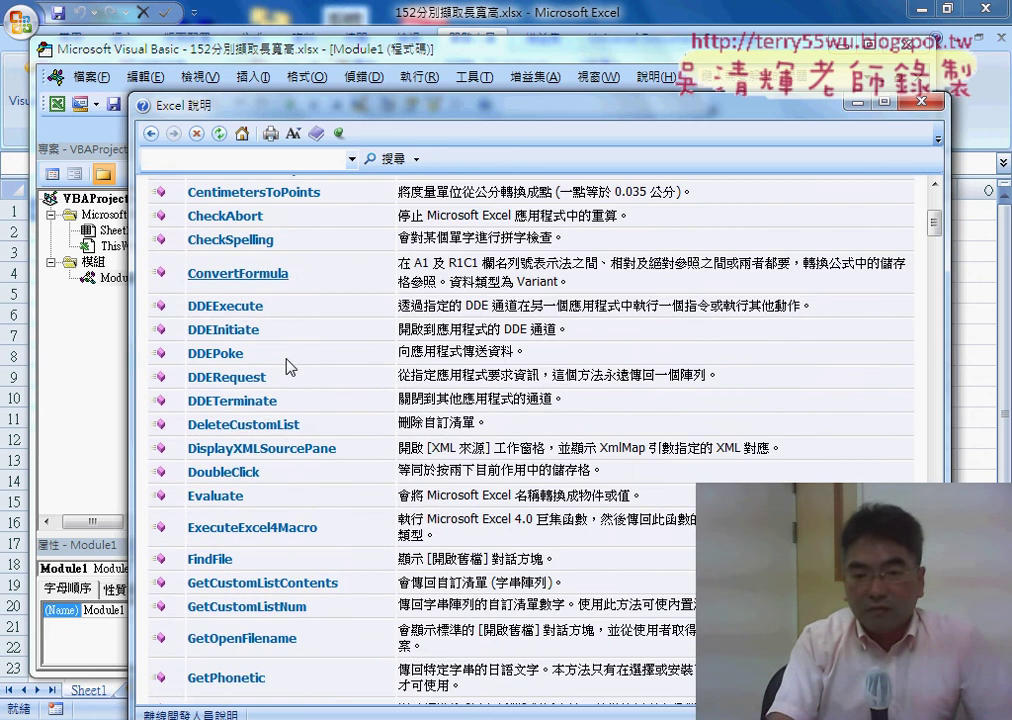
scroll(293, 366, down, 6)
scroll(290, 368, down, 2)
scroll(290, 367, down, 8)
scroll(290, 367, down, 5)
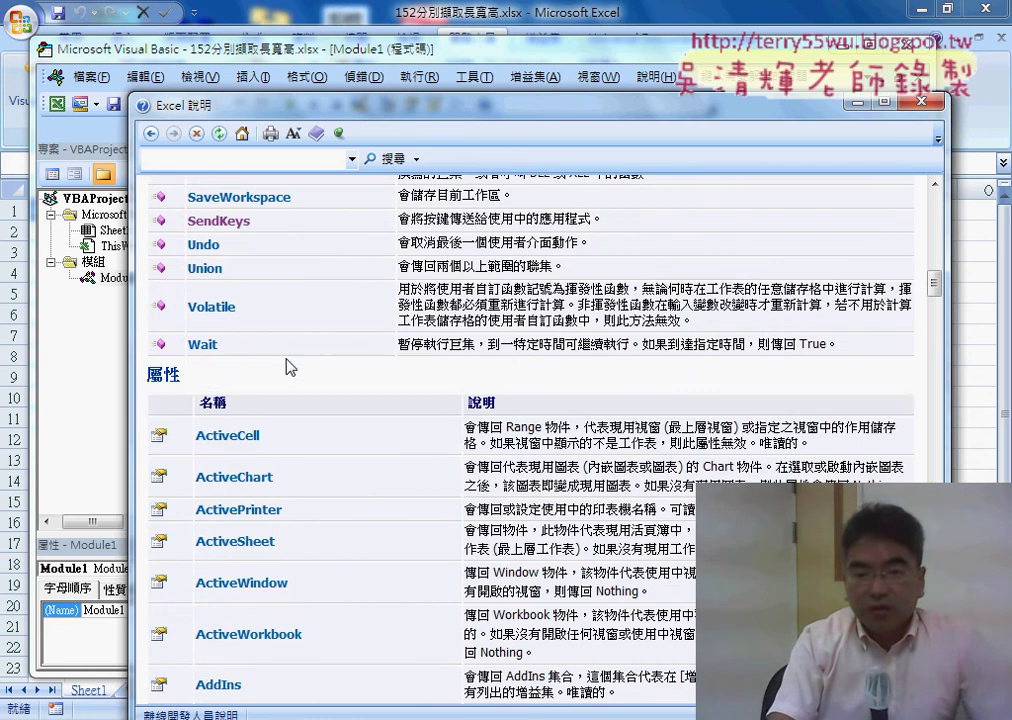
double_click(203, 378)
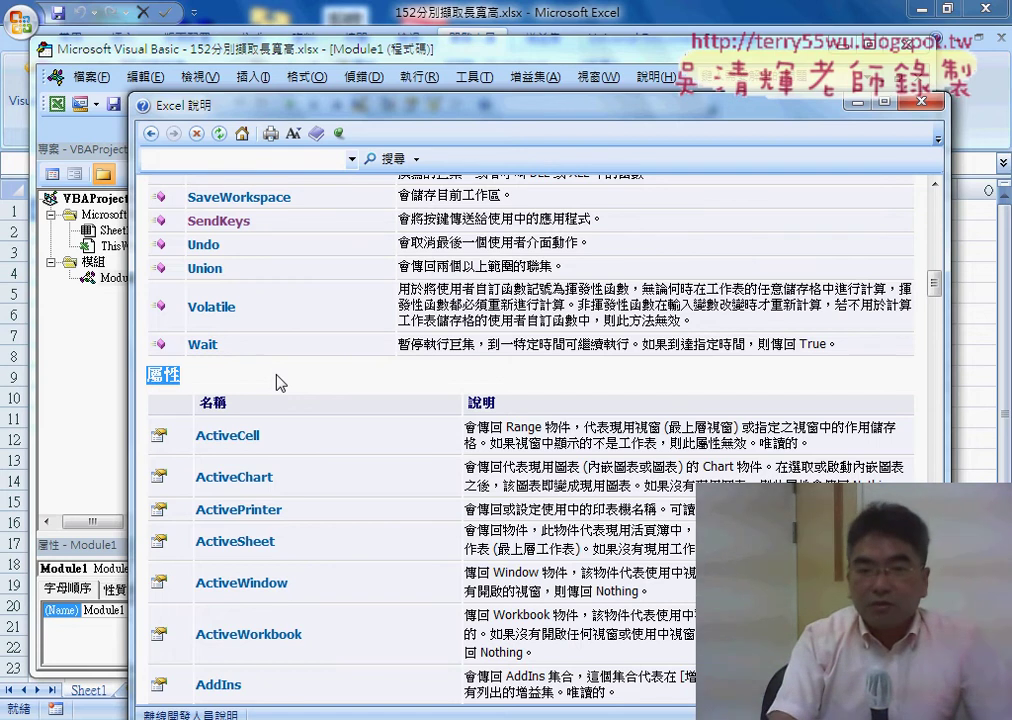
- Scroll back to the top and highlight the sentence describing the Application object
scroll(280, 383, up, 1)
scroll(280, 383, up, 4)
scroll(280, 383, up, 2)
scroll(280, 383, up, 3)
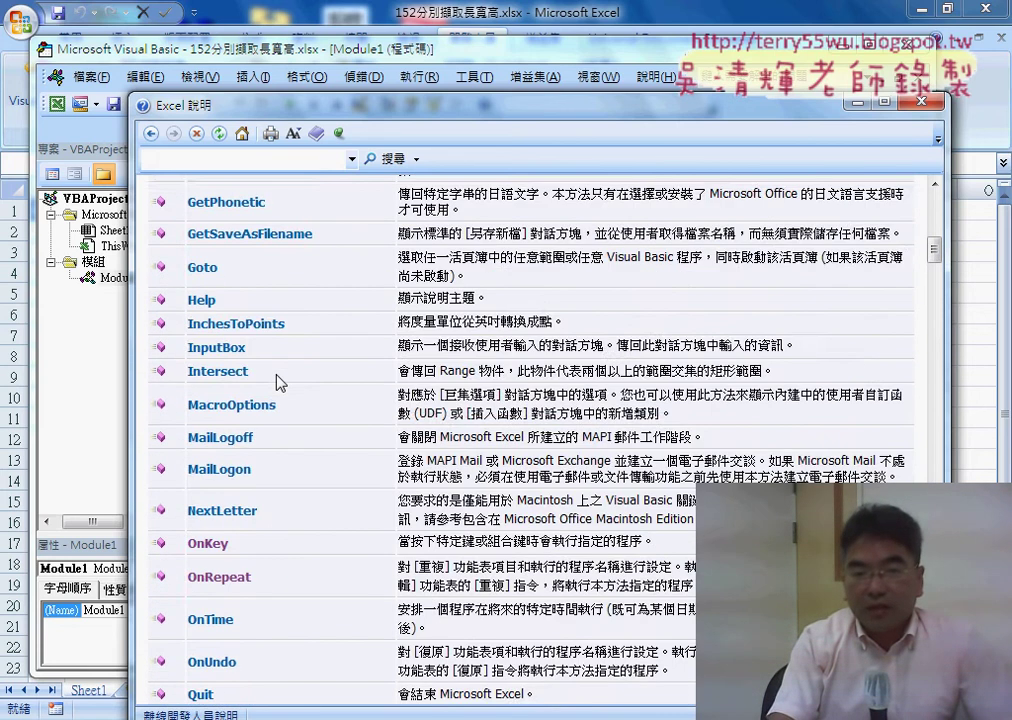
scroll(278, 378, up, 3)
scroll(278, 378, up, 5)
scroll(278, 378, up, 6)
scroll(278, 378, up, 3)
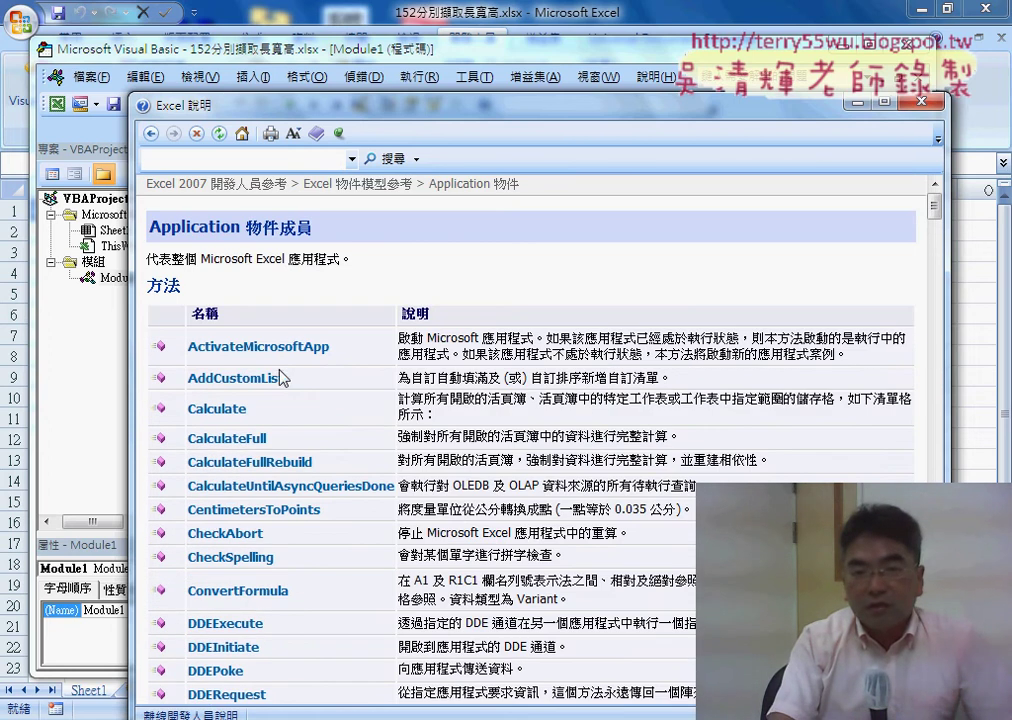
drag(151, 257, 348, 254)
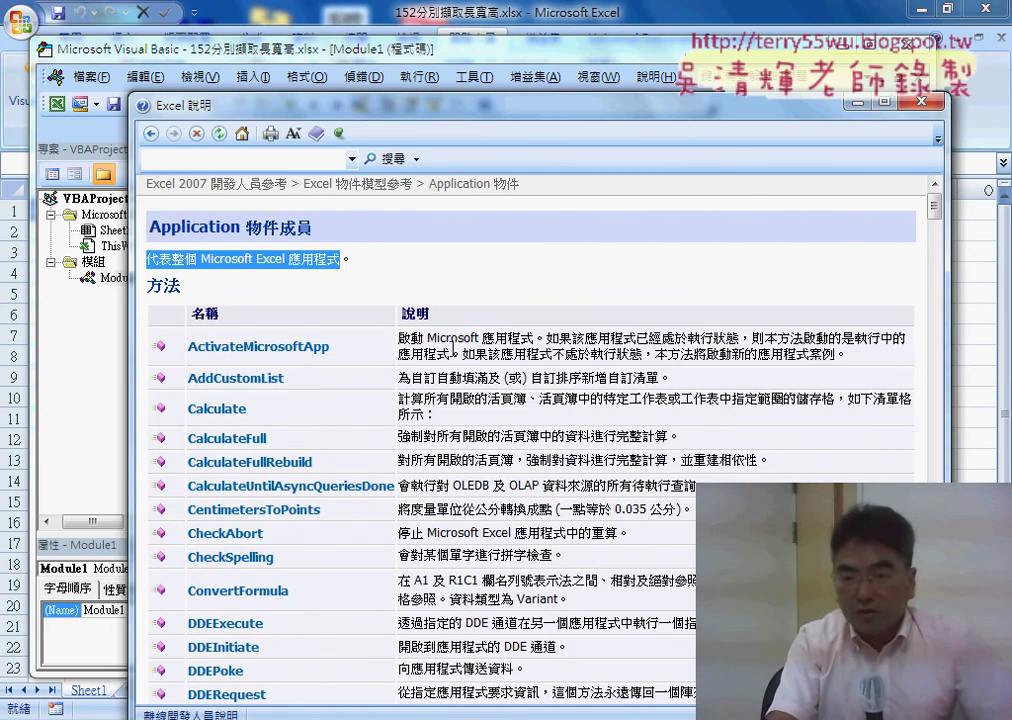
- Scroll down the methods table and highlight the SendKeys method's description
scroll(436, 418, down, 10)
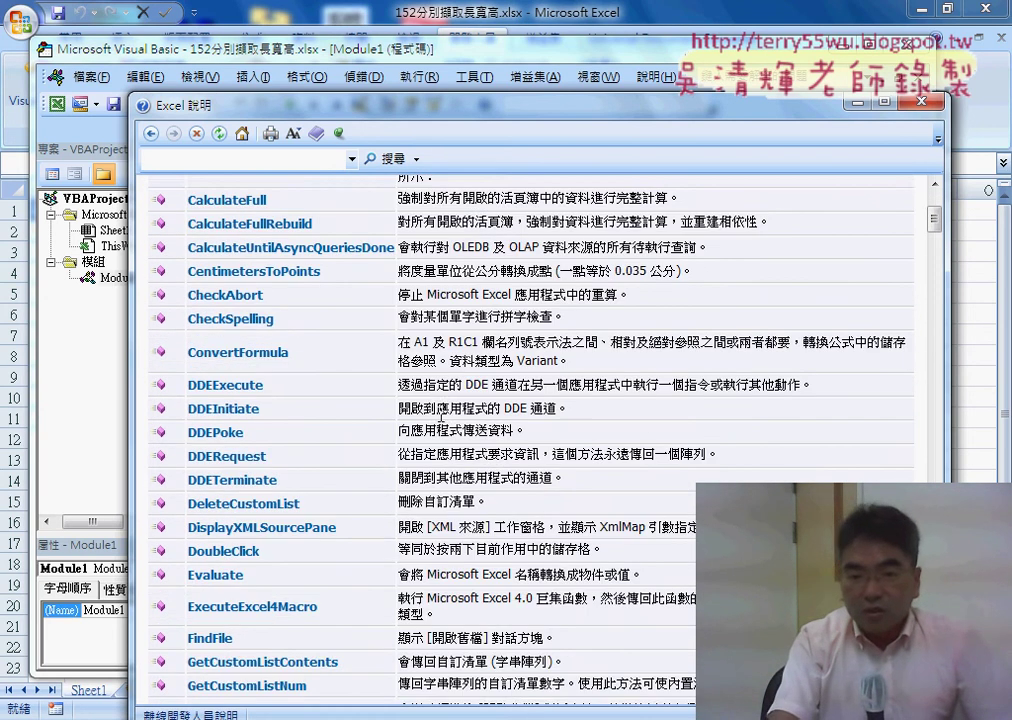
scroll(483, 397, down, 2)
scroll(483, 397, down, 1)
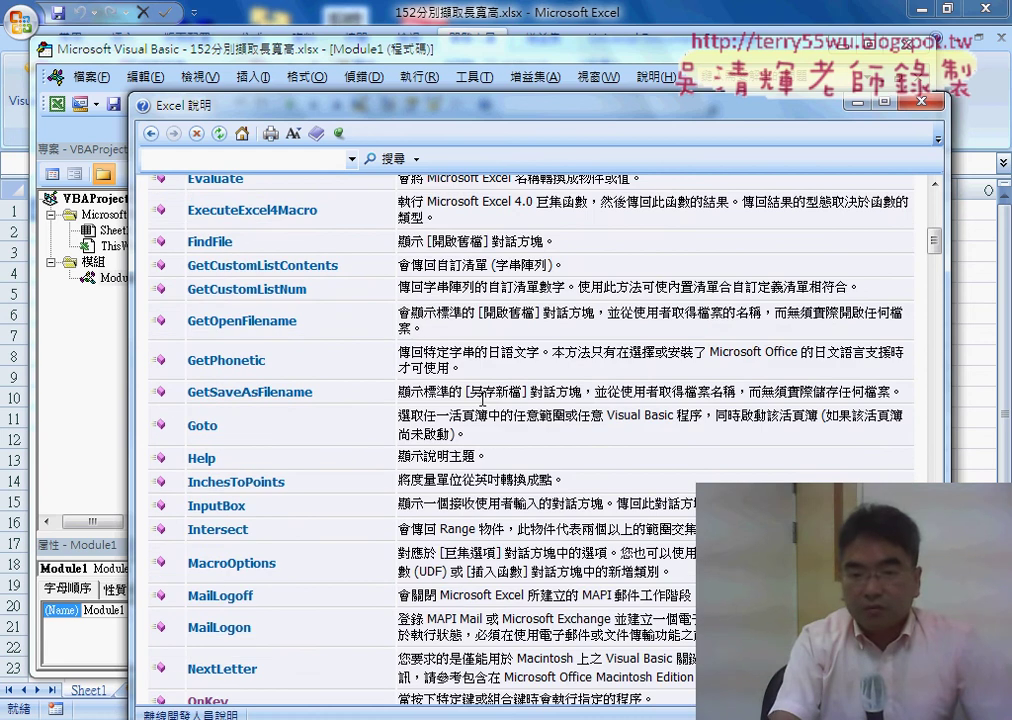
scroll(483, 397, down, 3)
scroll(481, 402, down, 2)
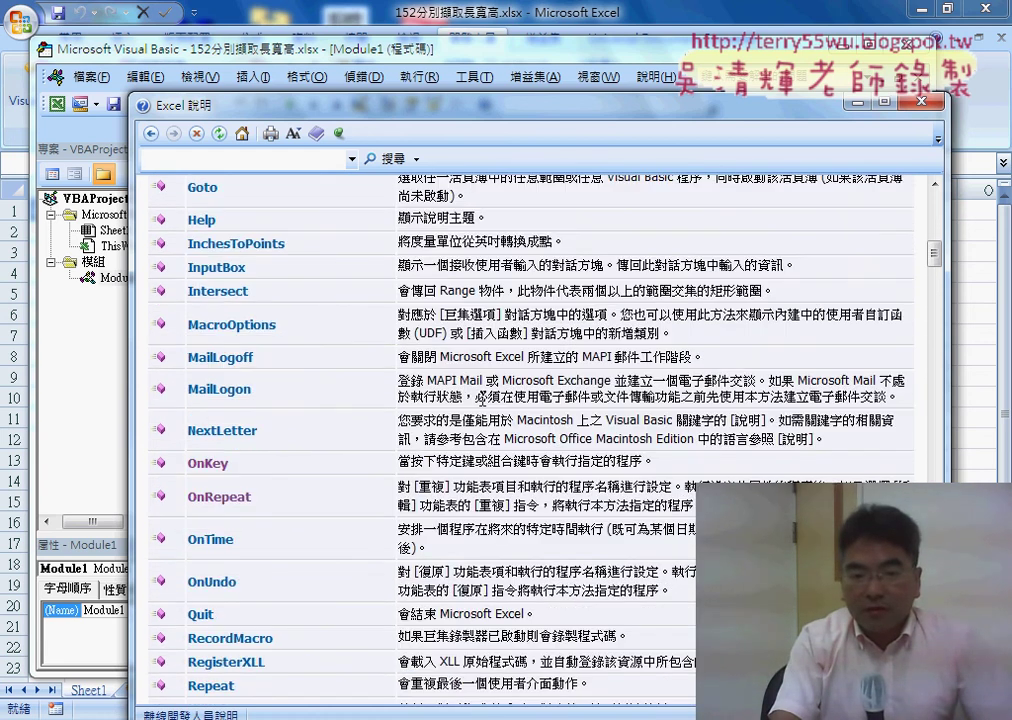
scroll(483, 397, down, 2)
scroll(483, 404, down, 2)
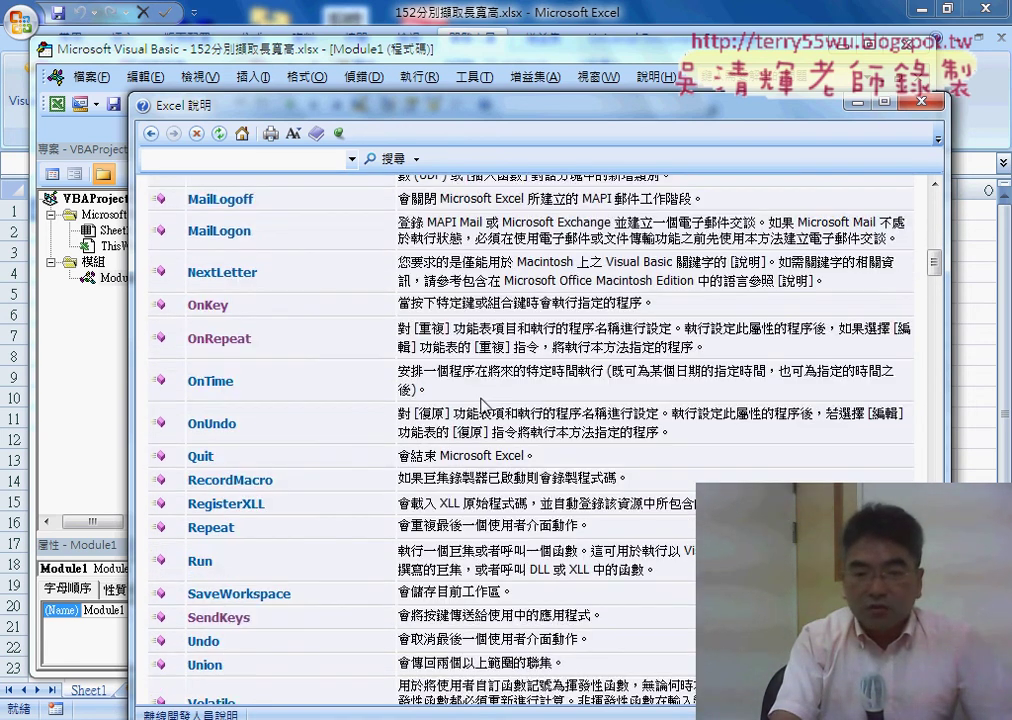
scroll(483, 400, down, 4)
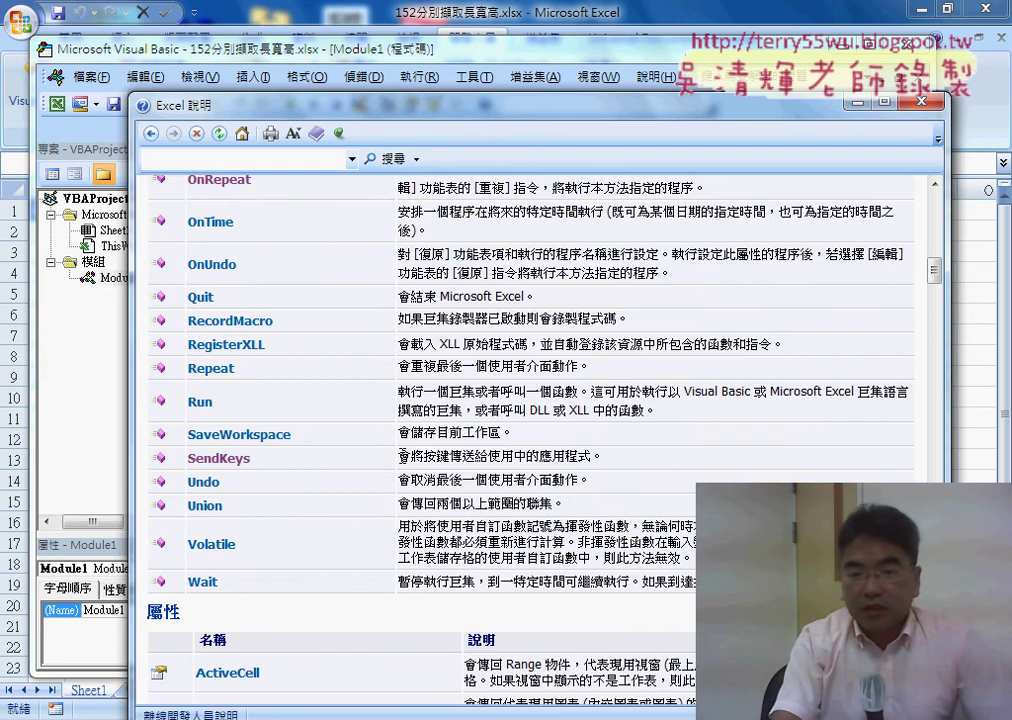
drag(398, 456, 592, 458)
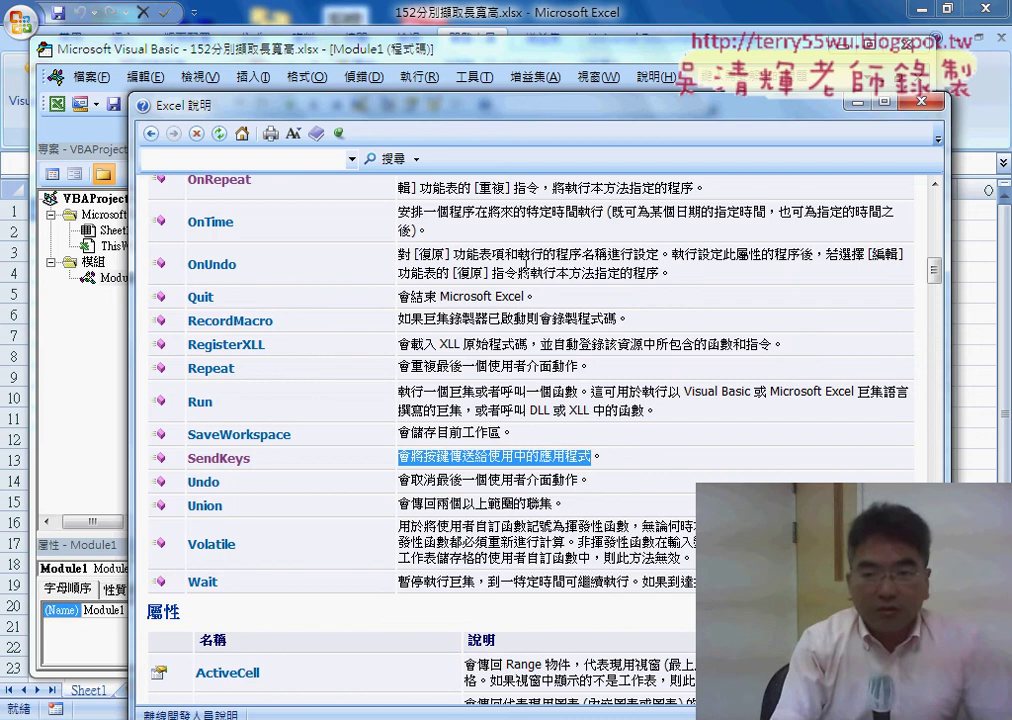
scroll(529, 268, up, 2)
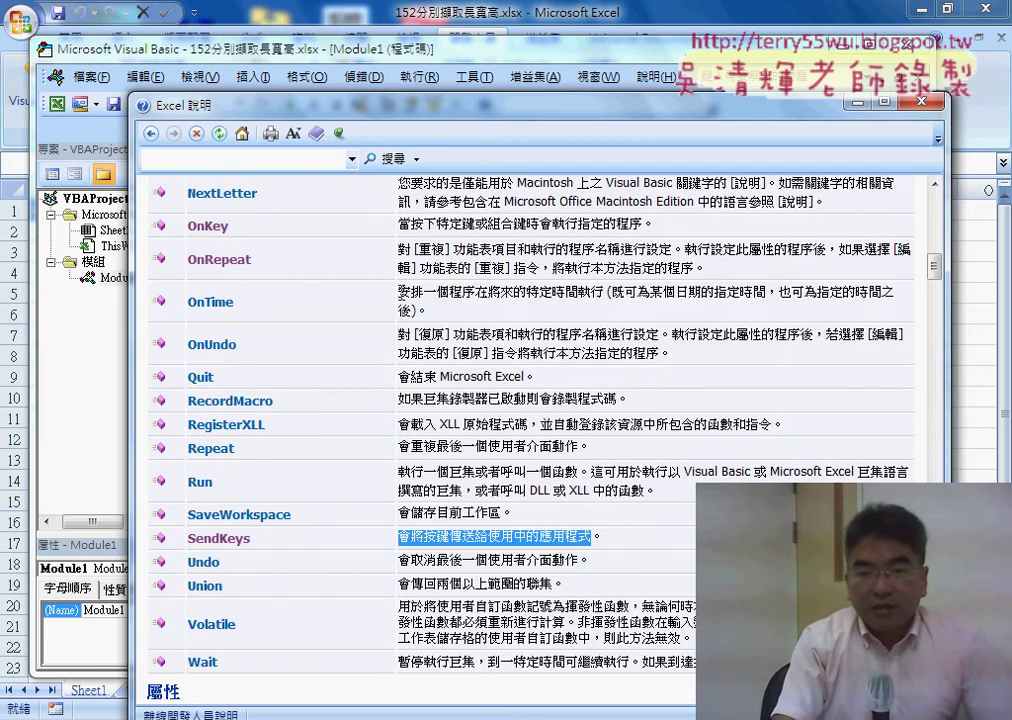
- Highlight the OnTime description about scheduling a procedure at a future time
drag(399, 292, 595, 291)
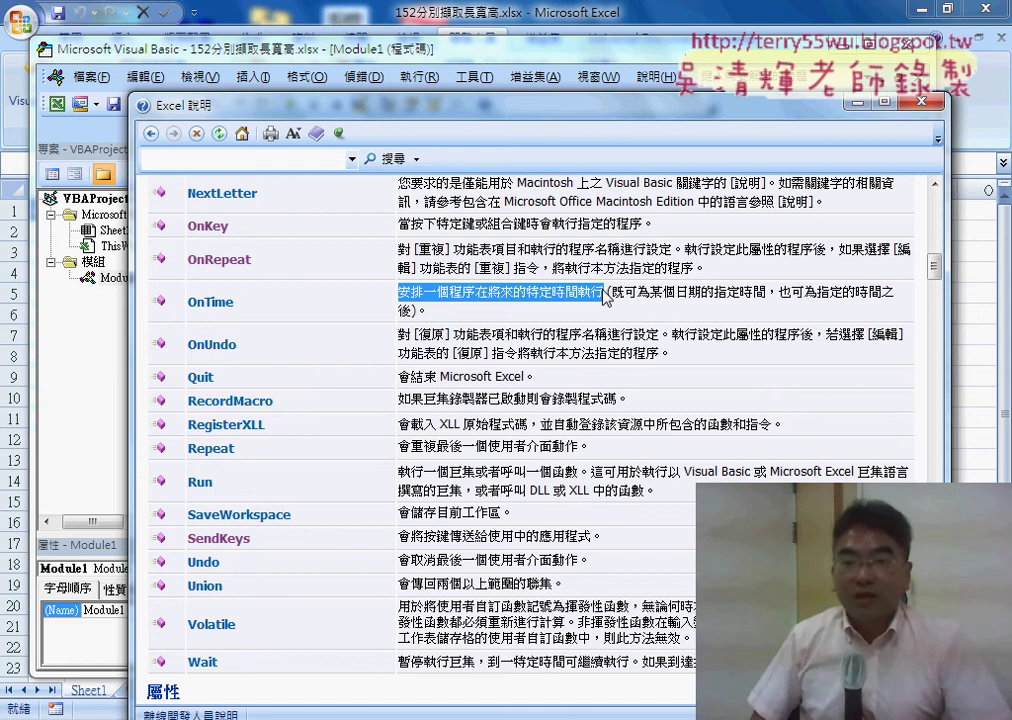
click(212, 301)
scroll(449, 314, down, 3)
scroll(449, 310, down, 1)
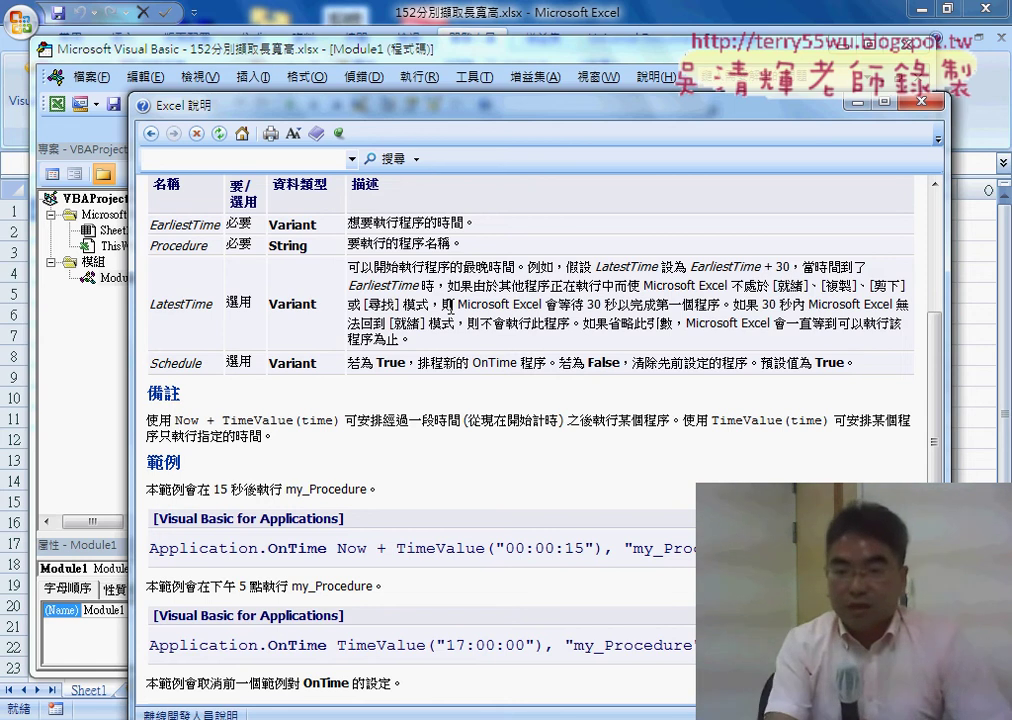
scroll(454, 315, down, 2)
scroll(454, 315, down, 3)
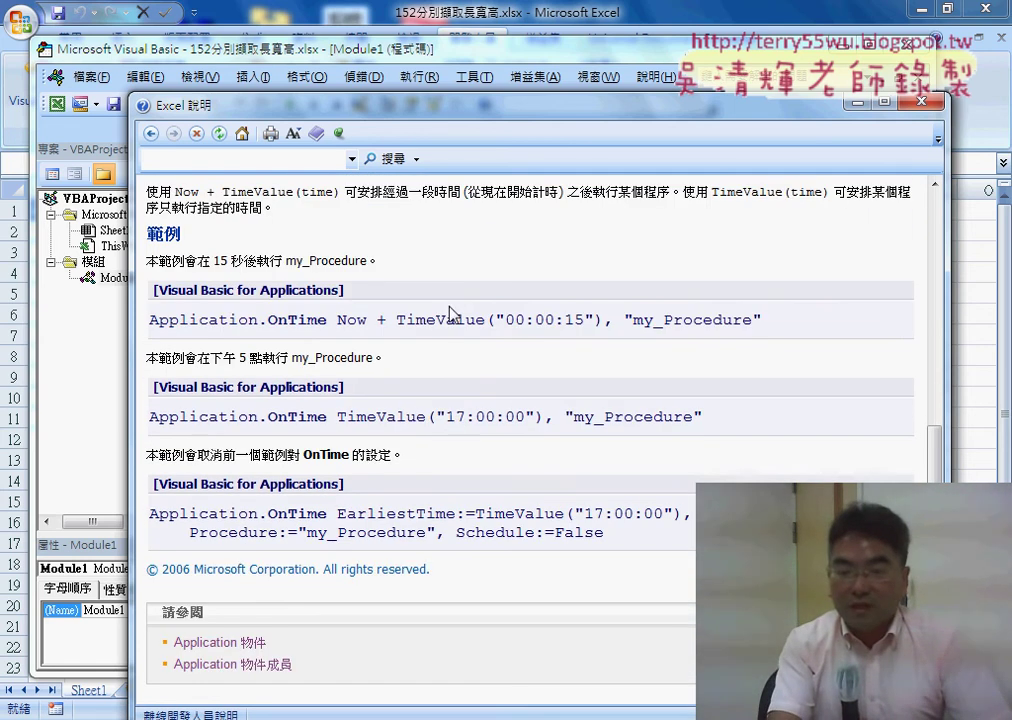
drag(151, 320, 262, 320)
click(273, 318)
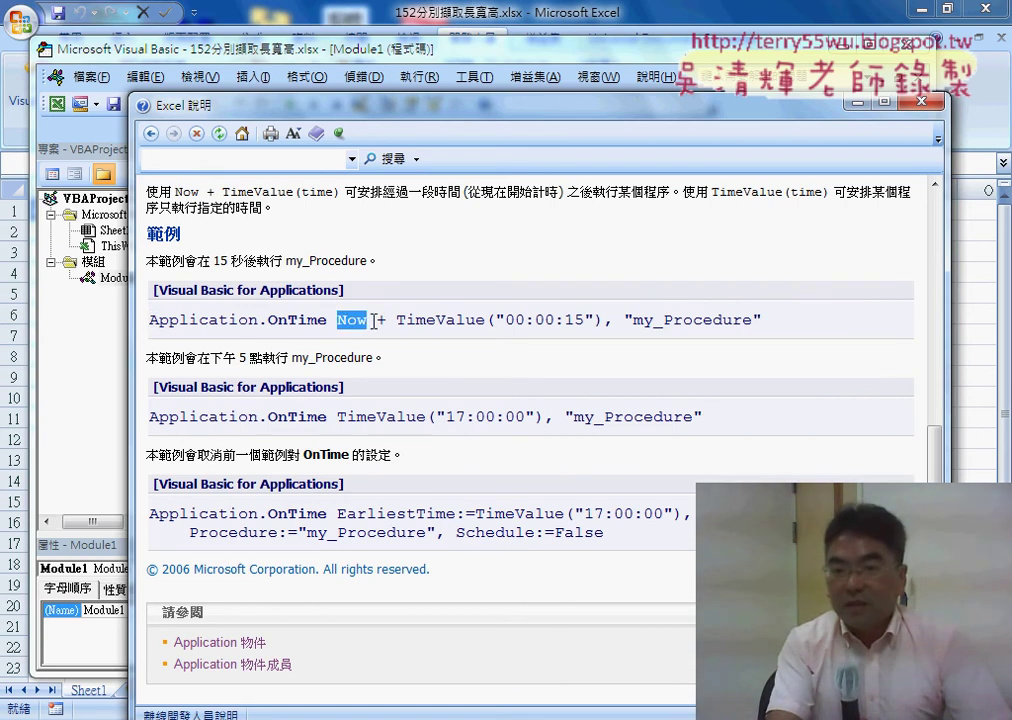
drag(398, 320, 597, 322)
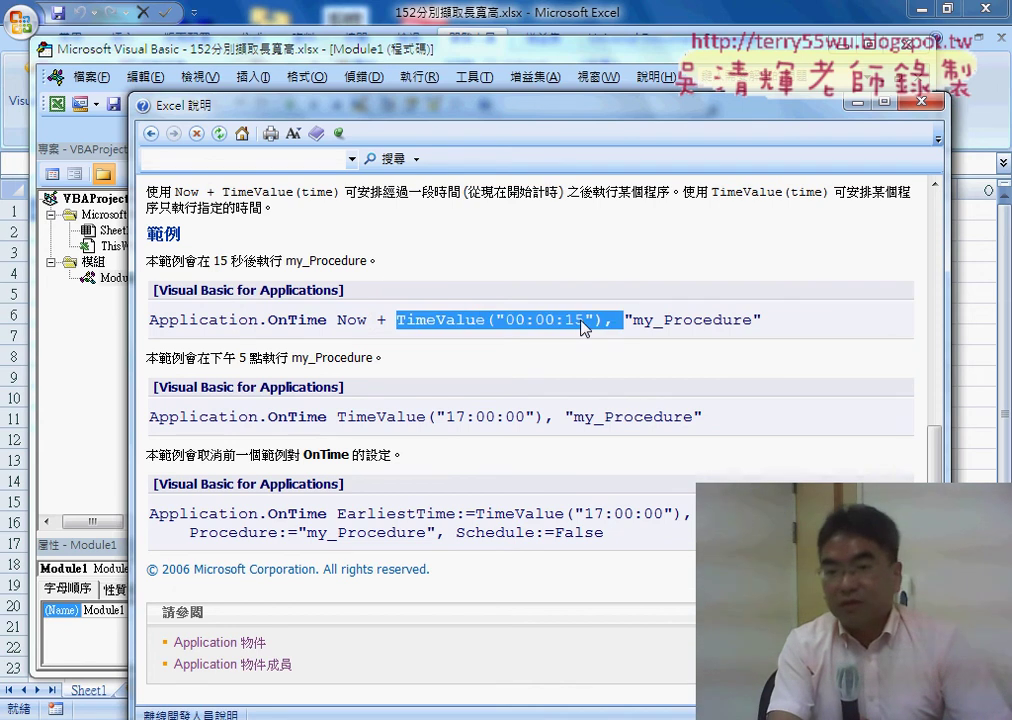
click(230, 286)
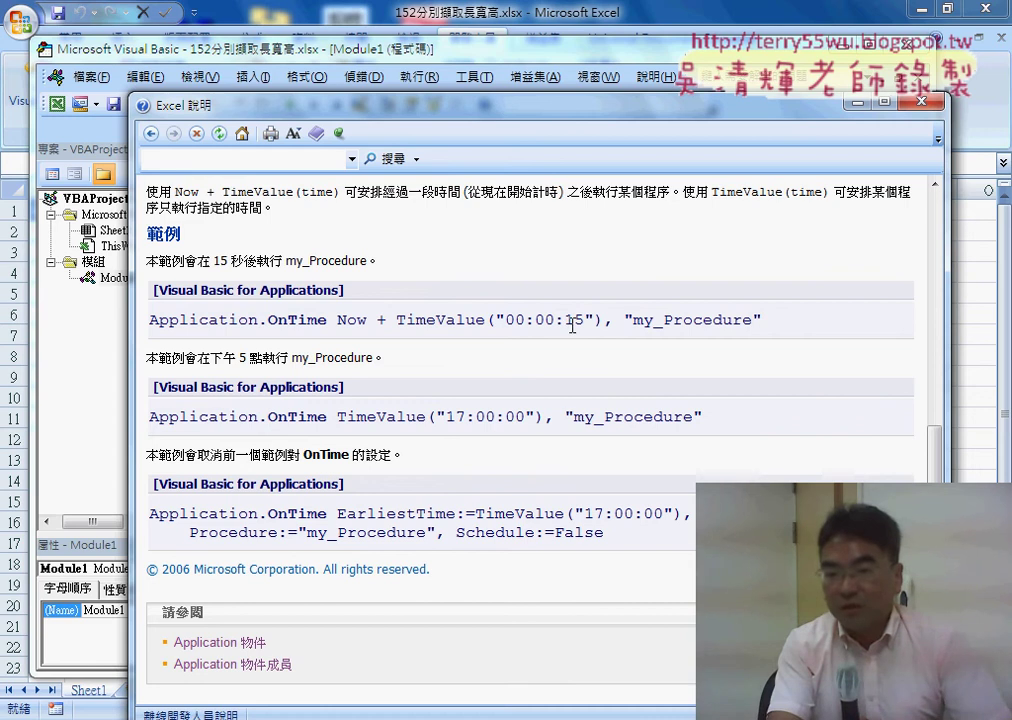
drag(626, 320, 752, 320)
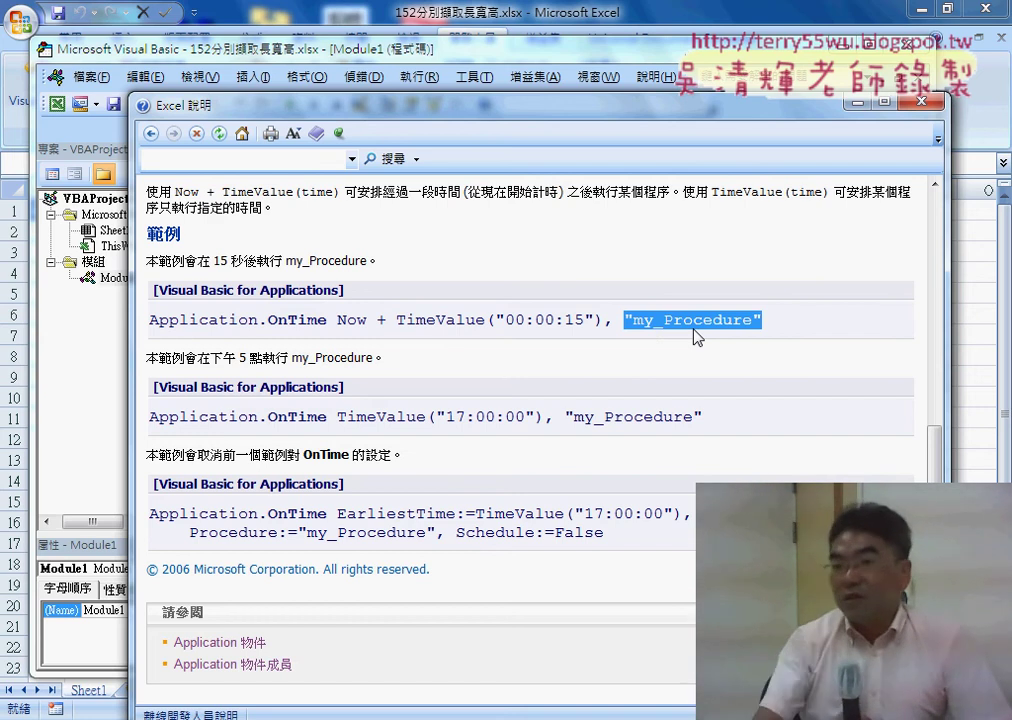
click(641, 326)
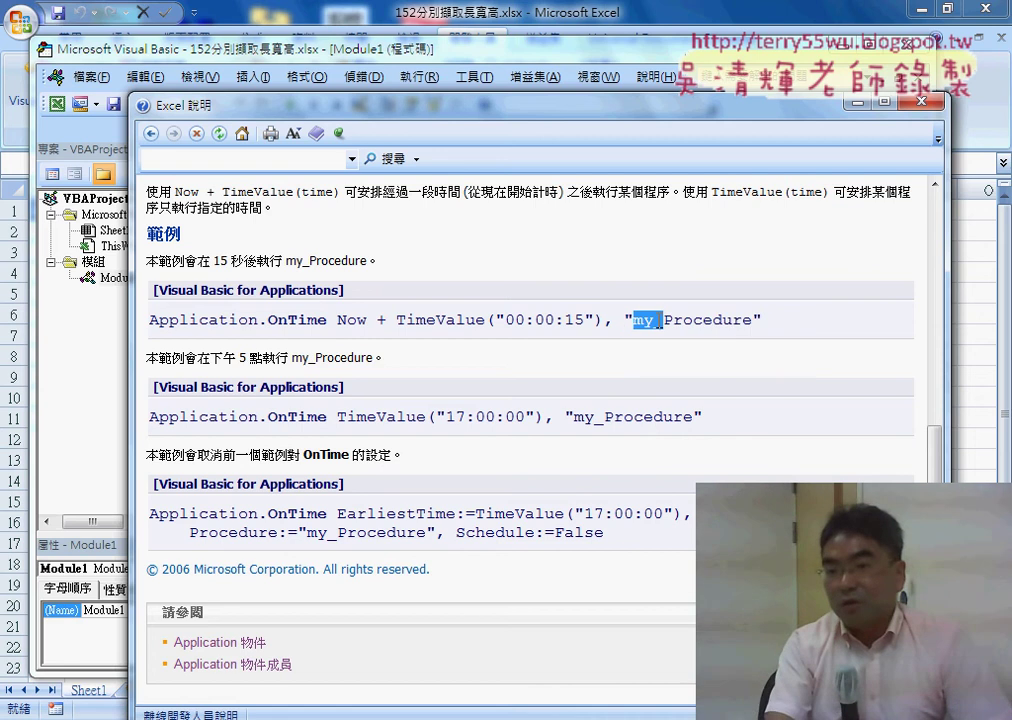
drag(660, 322, 727, 323)
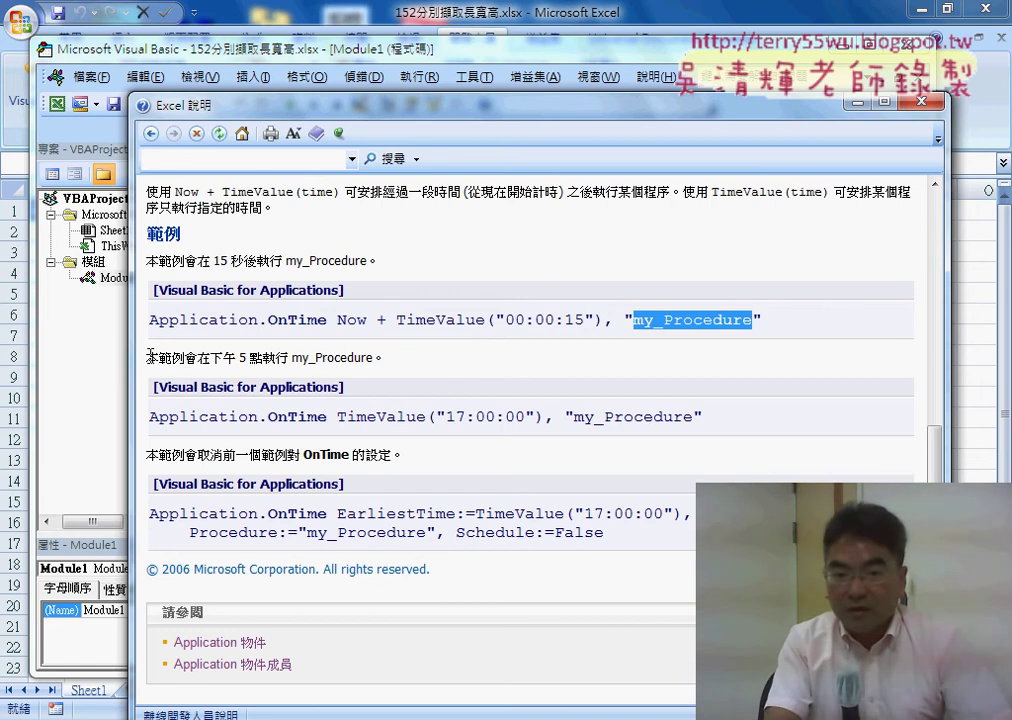
drag(147, 357, 366, 350)
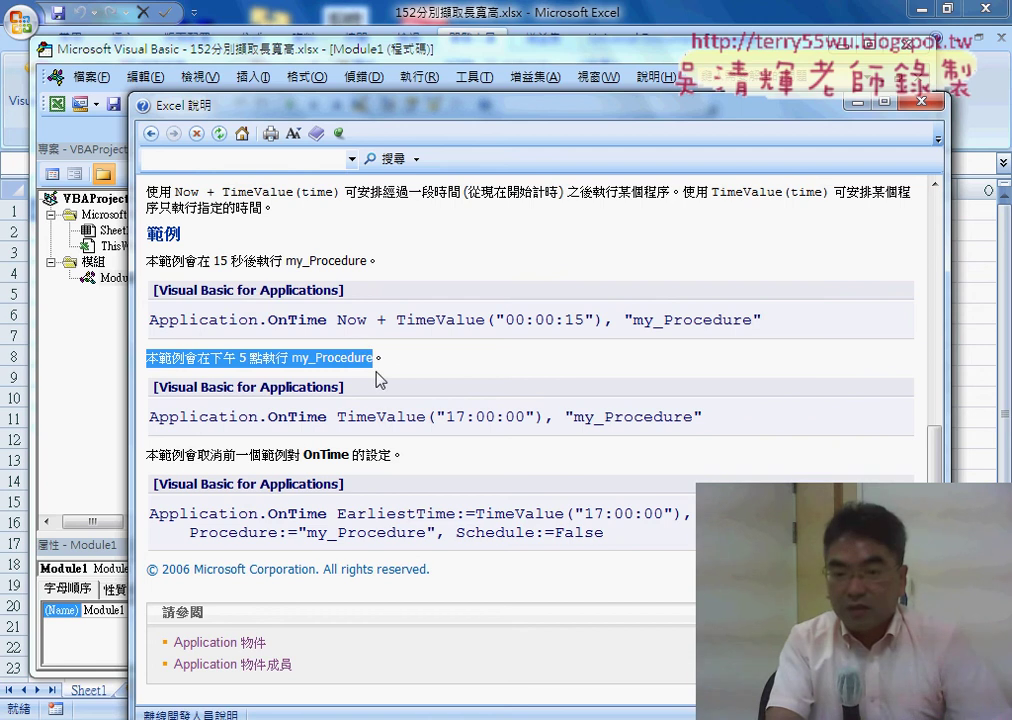
mouse_move(435, 417)
mouse_down()
mouse_move(540, 417)
mouse_move(515, 417)
mouse_up()
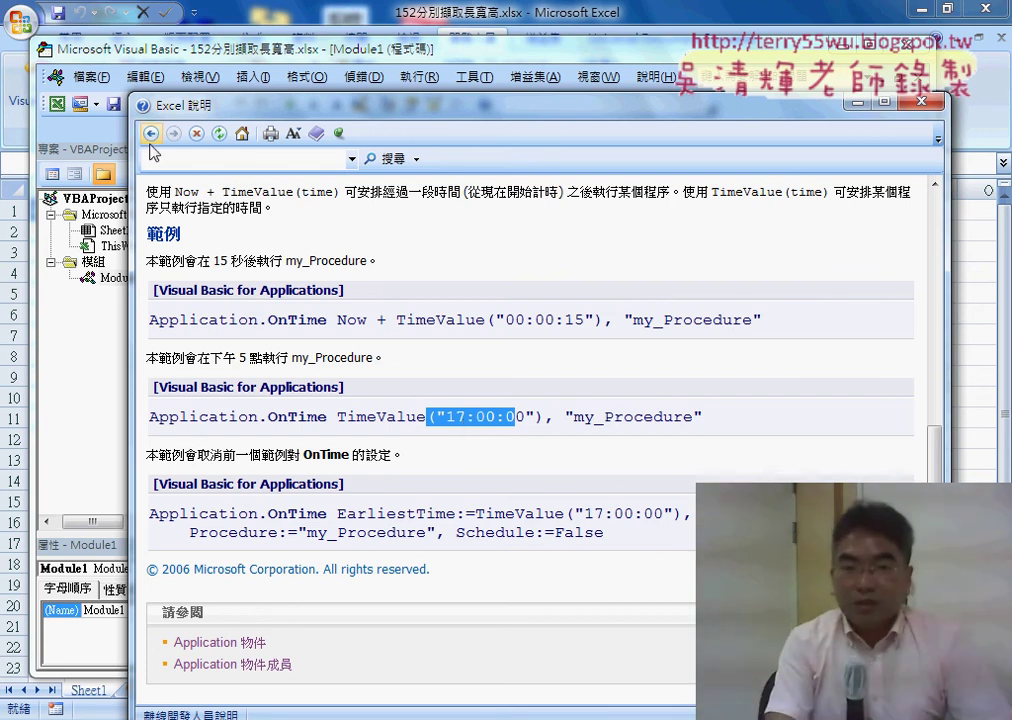
- Go back to the Application members list and scroll the Methods table down to Wait
click(149, 143)
scroll(383, 358, down, 3)
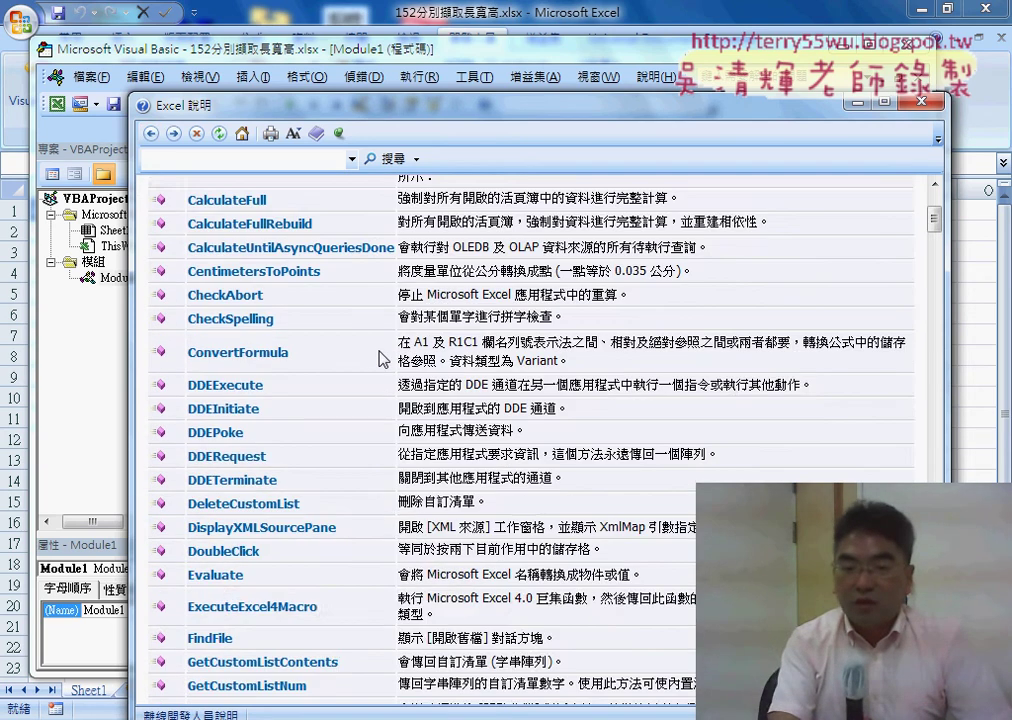
scroll(383, 358, down, 3)
scroll(383, 358, down, 2)
scroll(383, 358, down, 2)
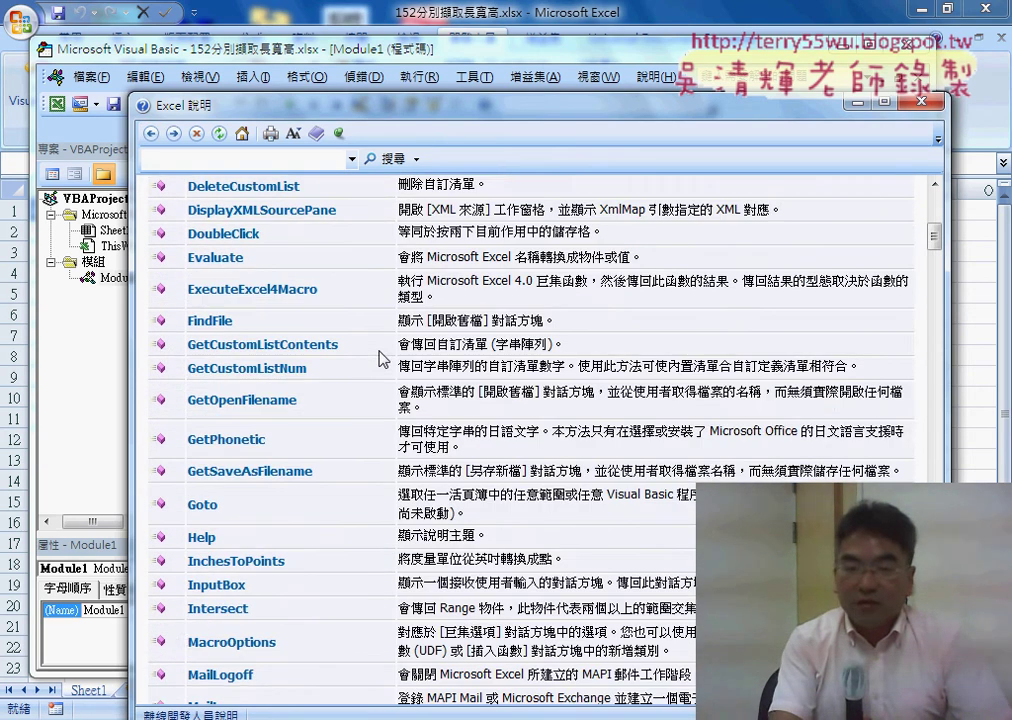
scroll(383, 358, down, 3)
scroll(383, 358, down, 2)
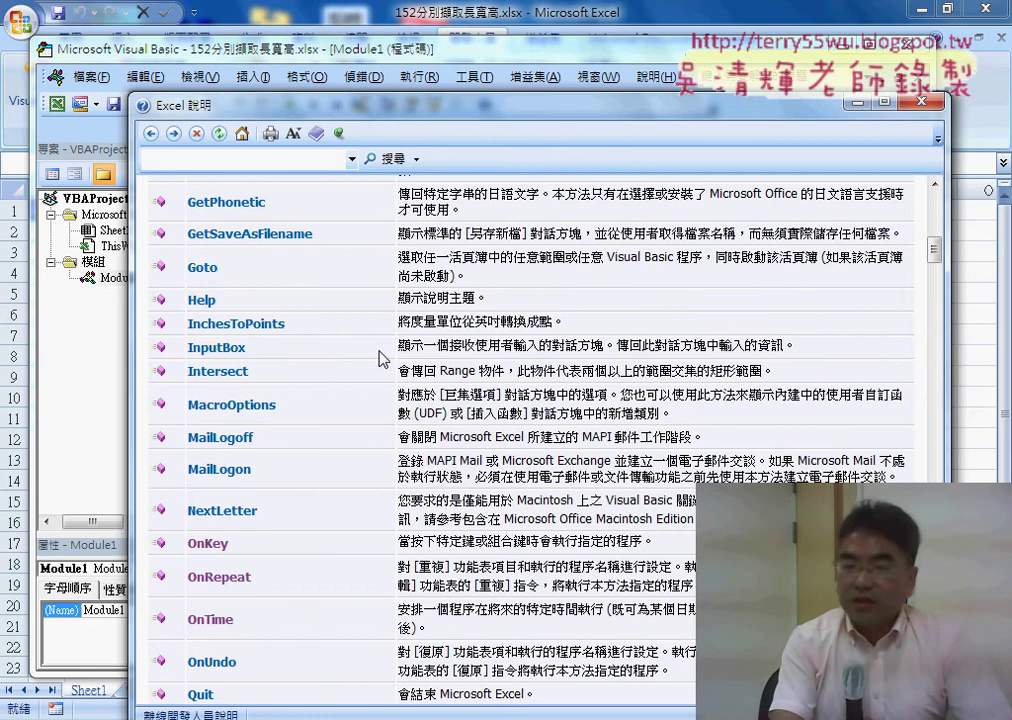
scroll(383, 358, down, 3)
scroll(383, 358, down, 3)
scroll(383, 358, down, 3)
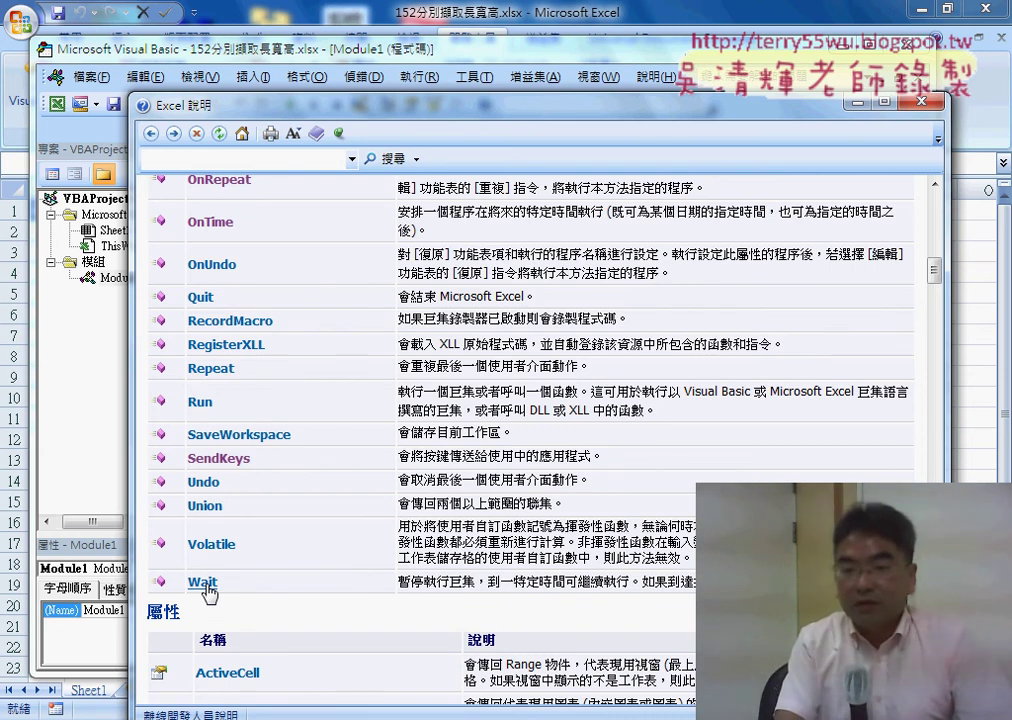
- Open the Wait method page and highlight its five-line example and the 10-second value
click(205, 583)
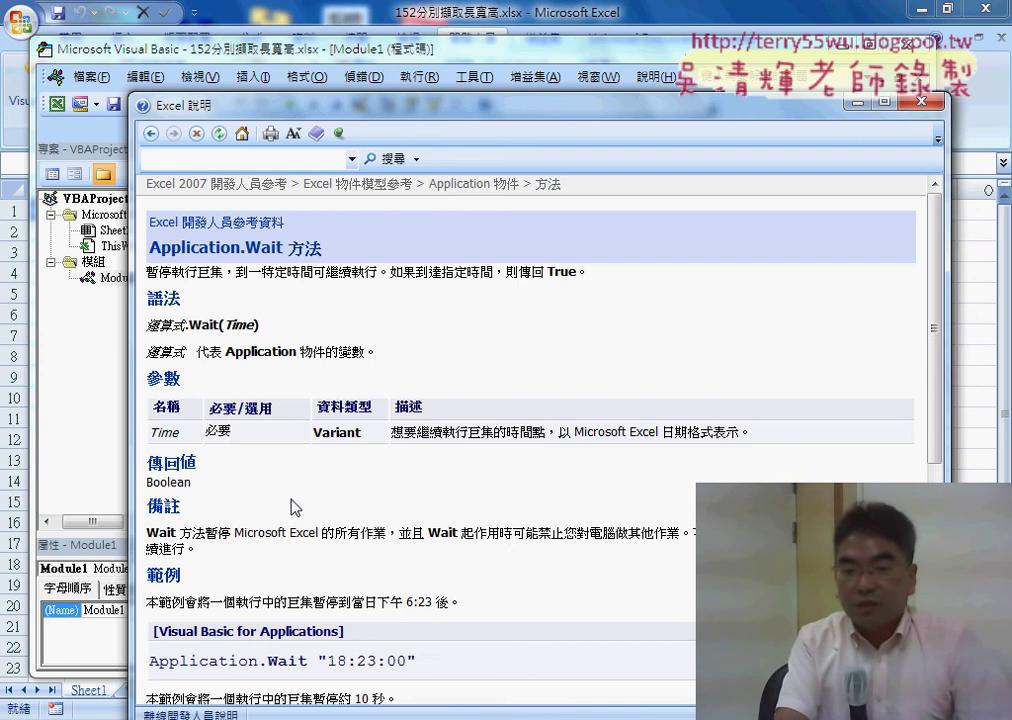
scroll(295, 507, down, 2)
scroll(294, 500, down, 2)
scroll(295, 490, down, 1)
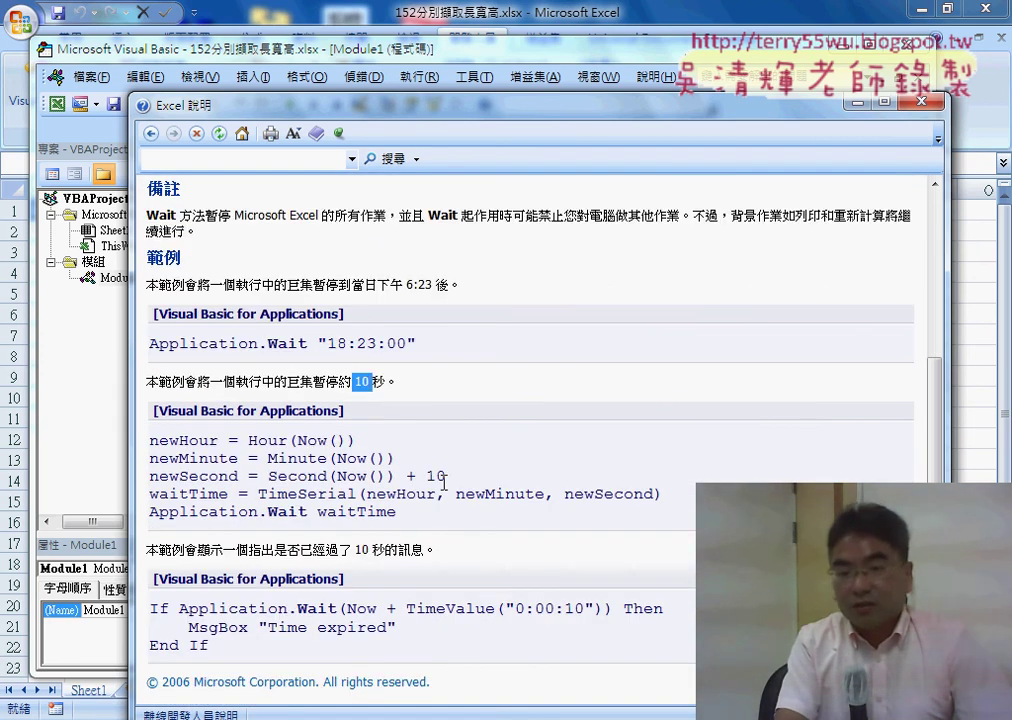
drag(444, 478, 270, 478)
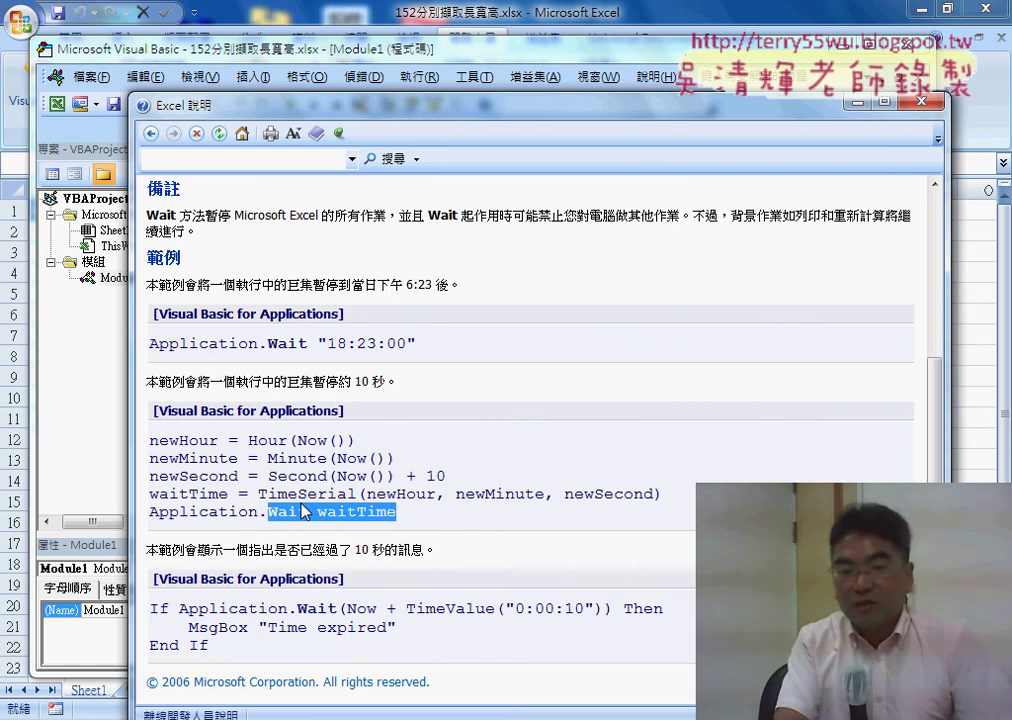
drag(415, 517, 150, 441)
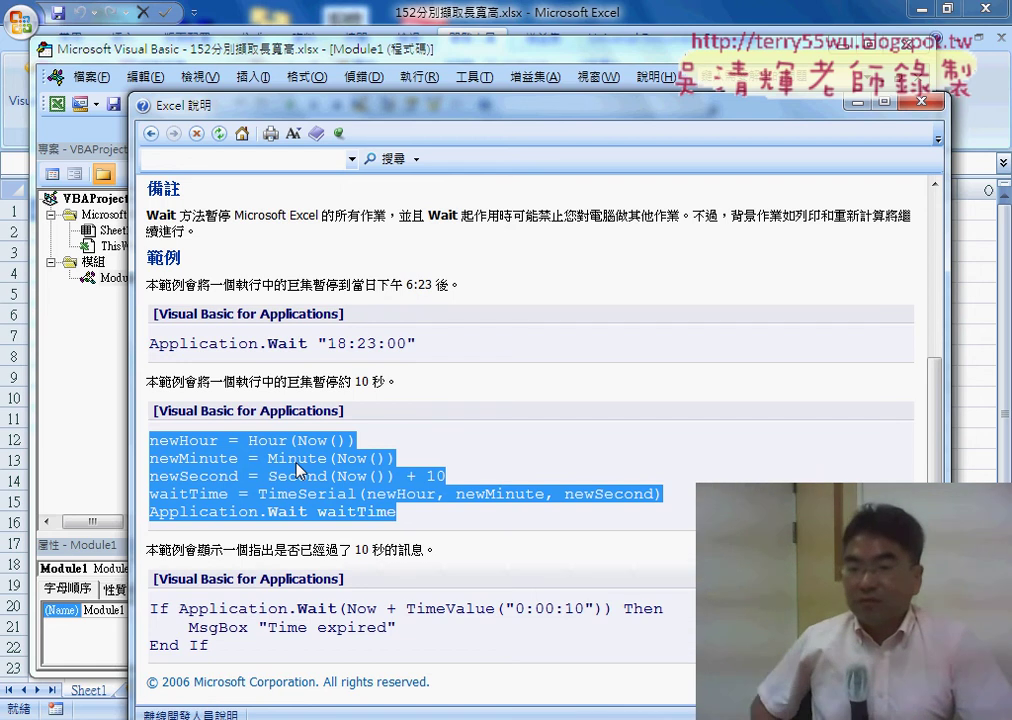
click(449, 475)
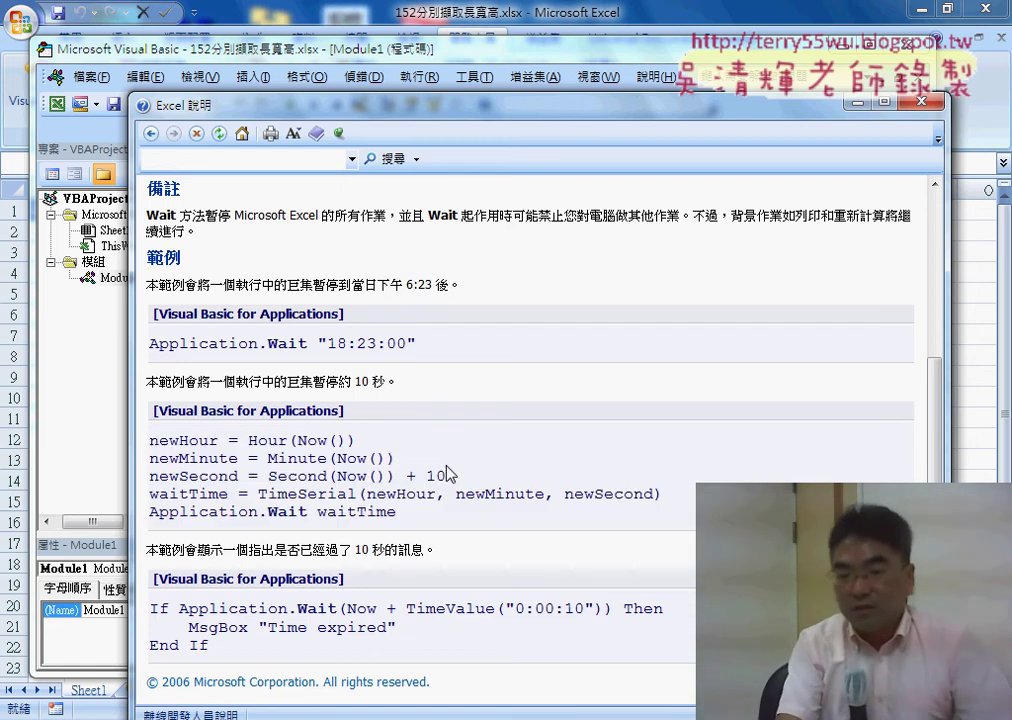
double_click(446, 470)
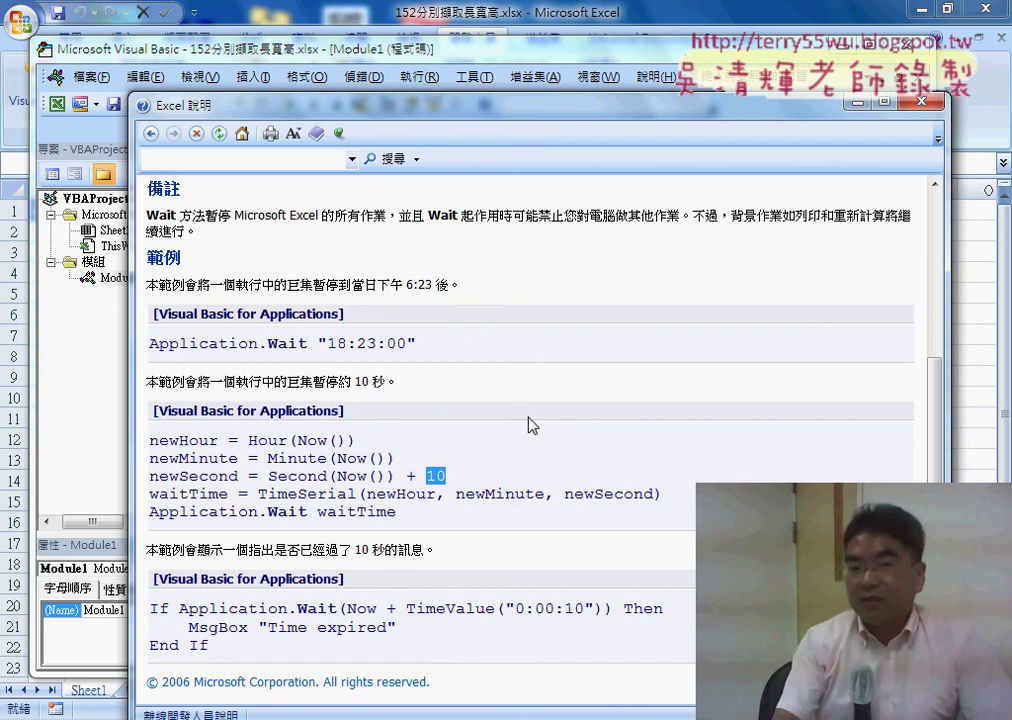
- Return to Application 物件成員, close Excel Help, and move the code window right to reveal the worksheet
click(151, 134)
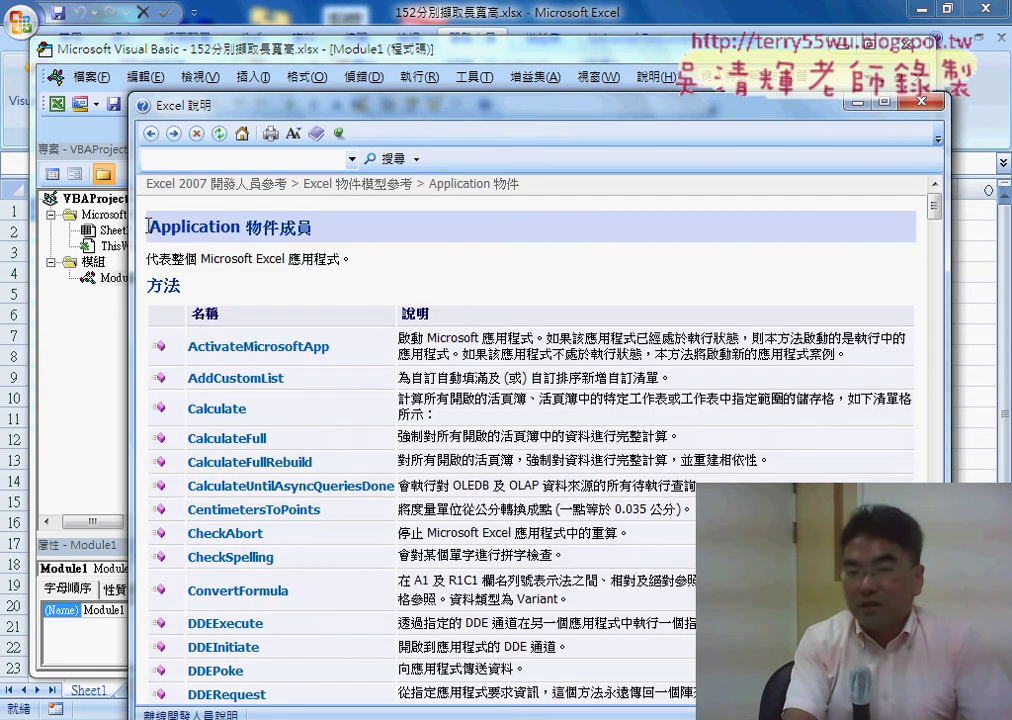
drag(148, 226, 325, 230)
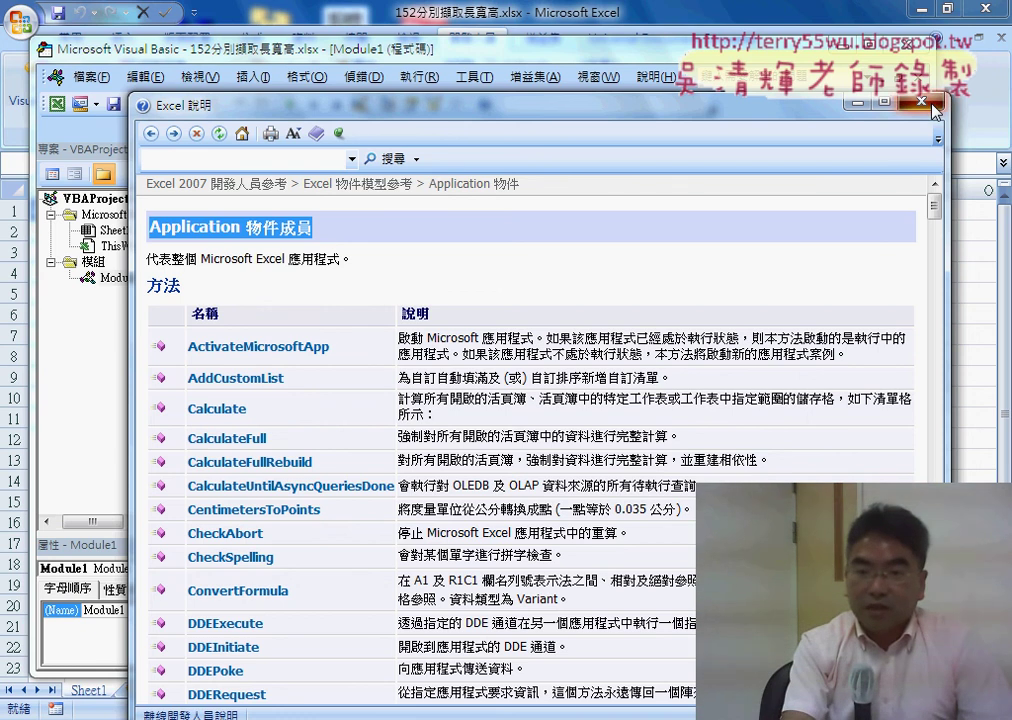
click(921, 102)
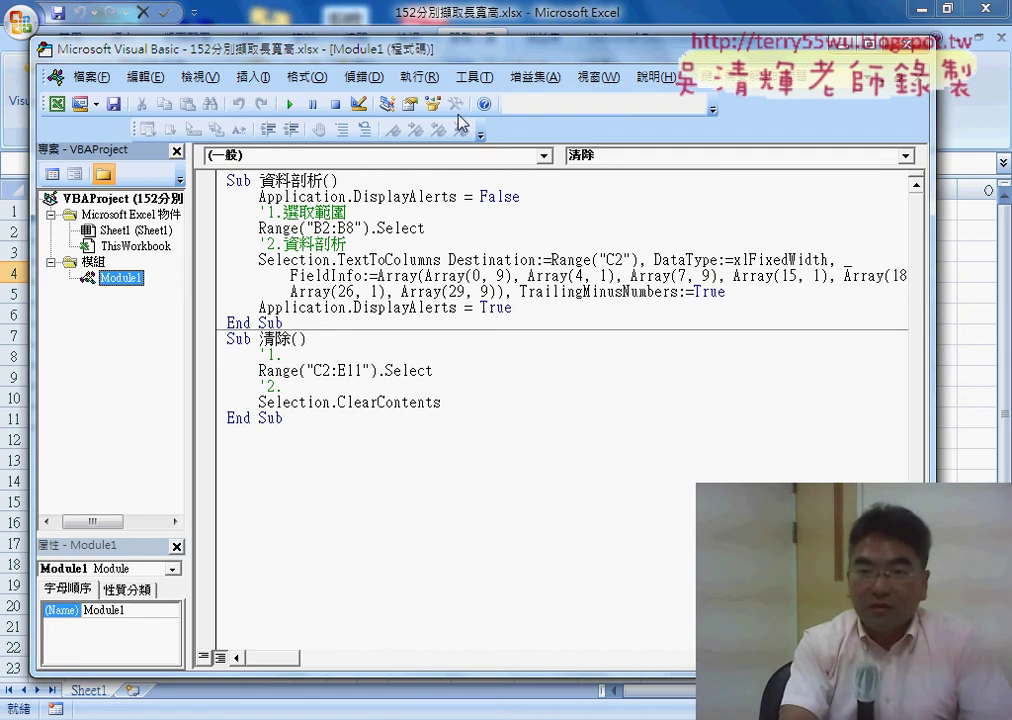
drag(370, 48, 591, 55)
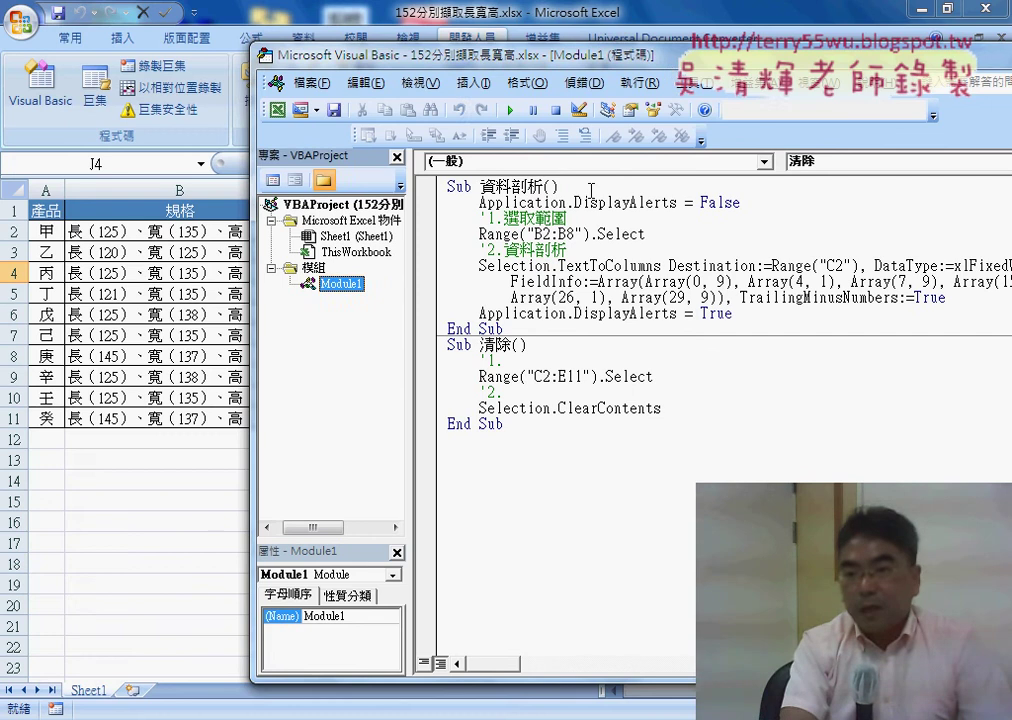
drag(573, 234, 566, 234)
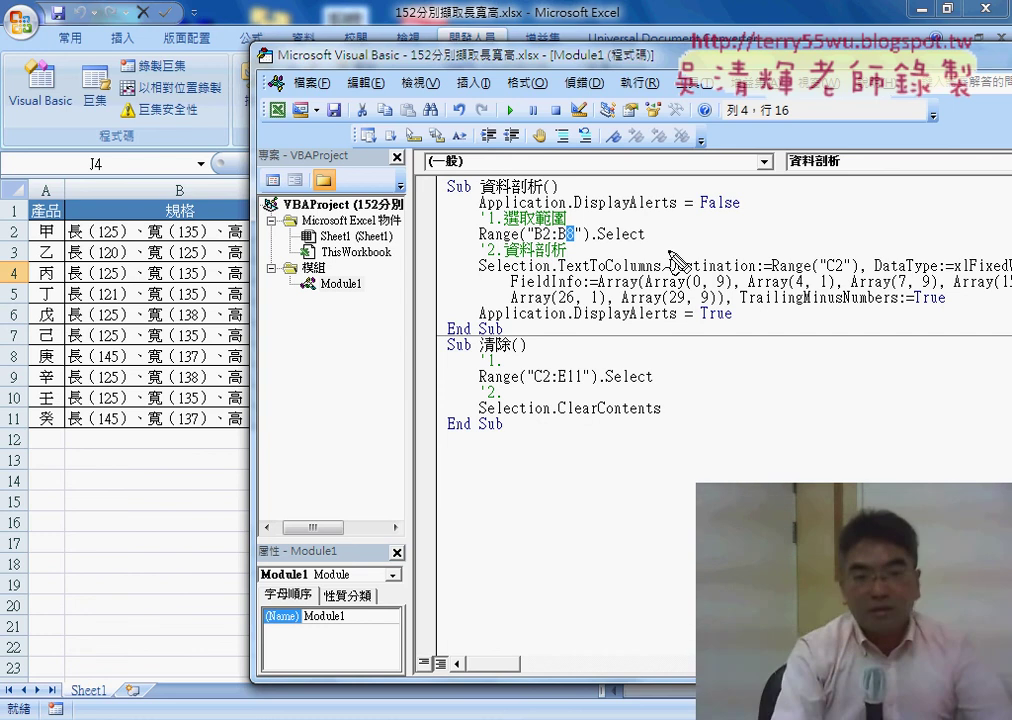
drag(66, 180, 45, 300)
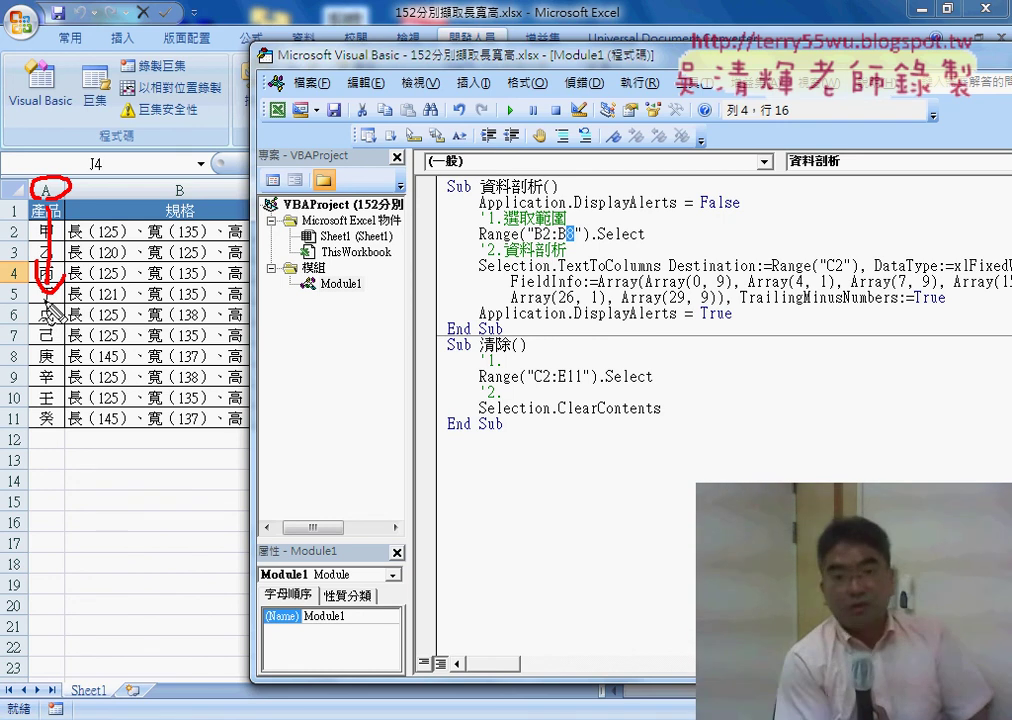
key(Escape)
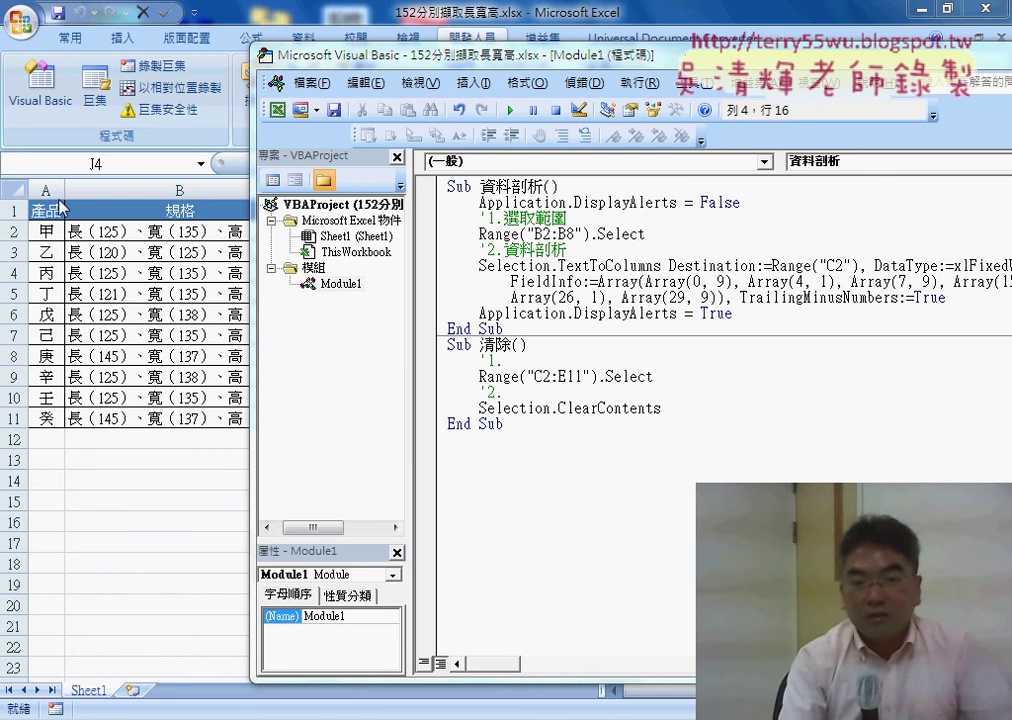
- On the worksheet, confirm the product table data ends at row 11, then switch back to the macro code
click(47, 212)
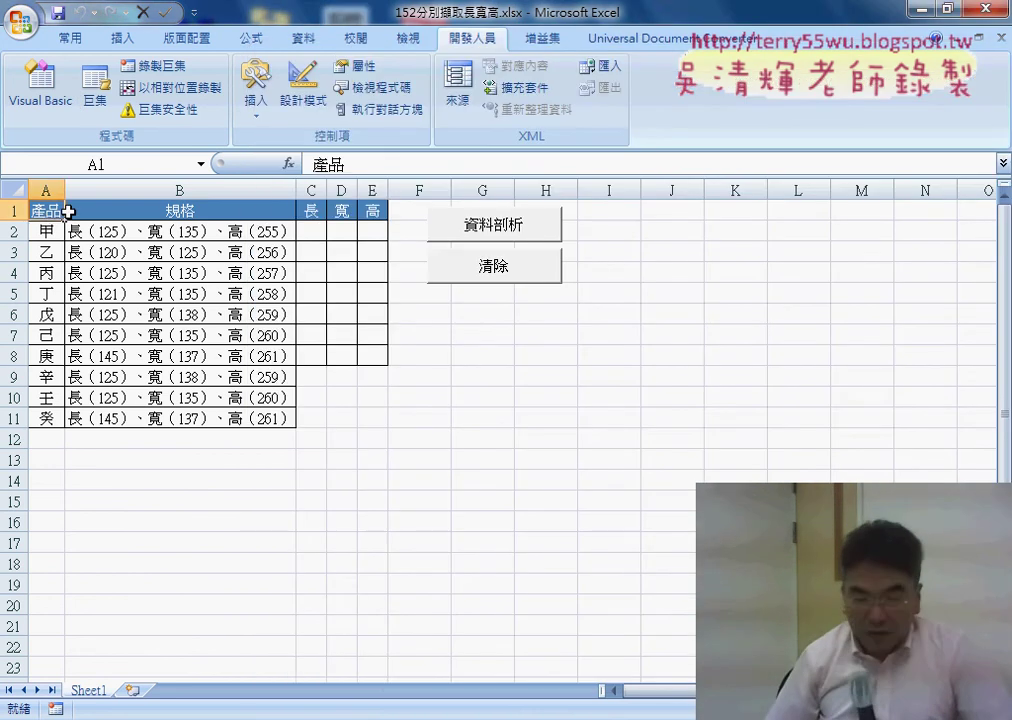
key(ctrl+Down)
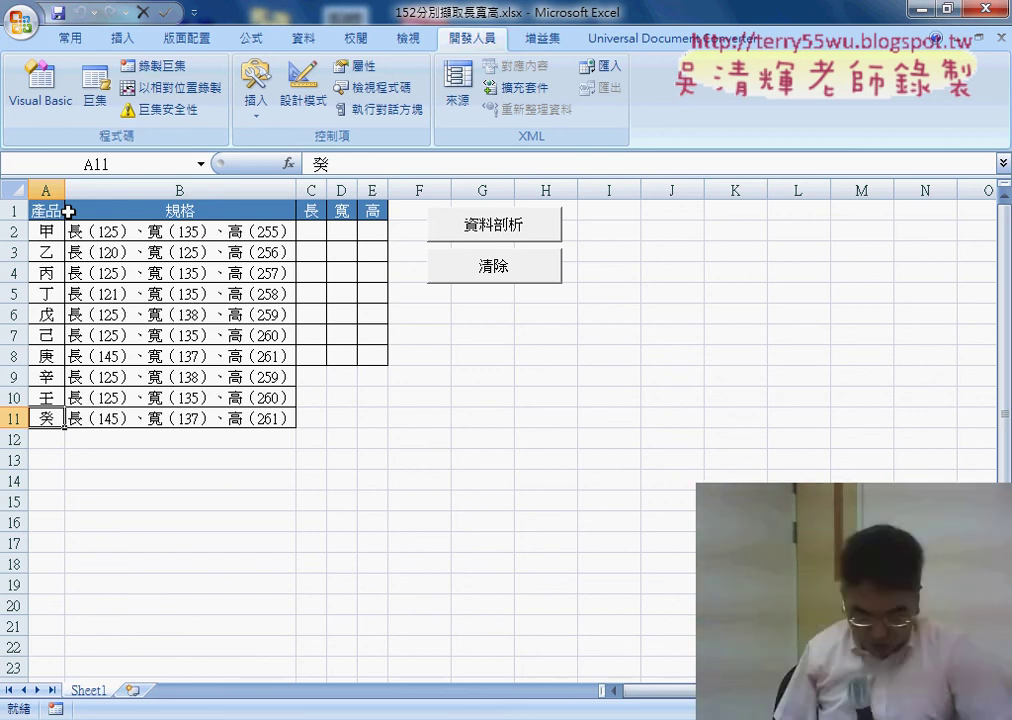
key(Right)
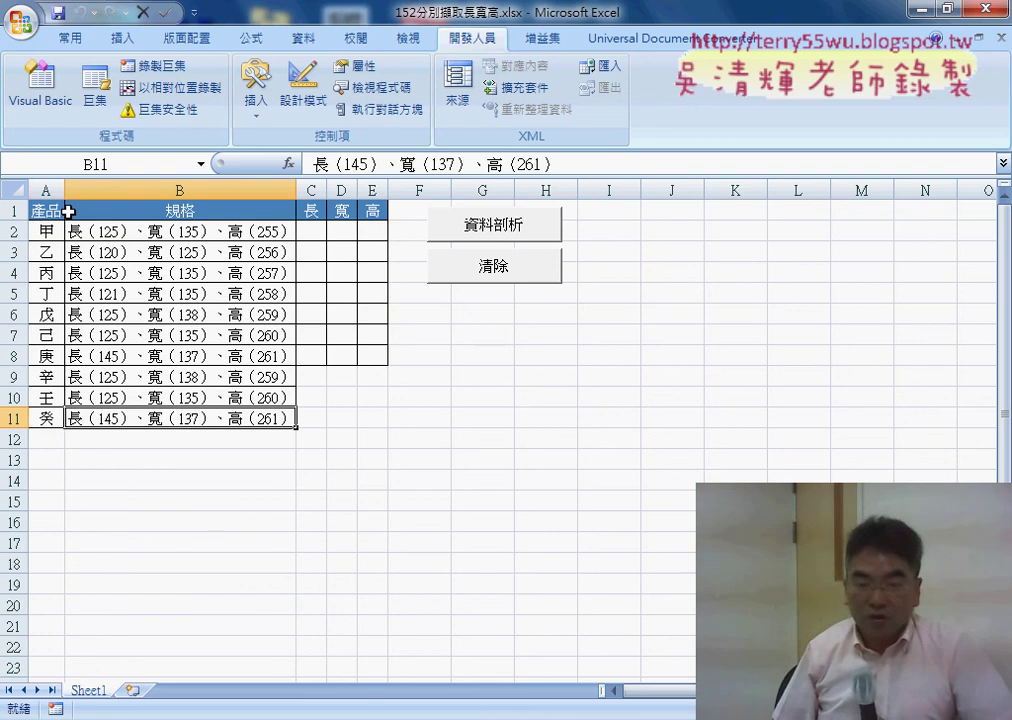
key(ctrl+Up)
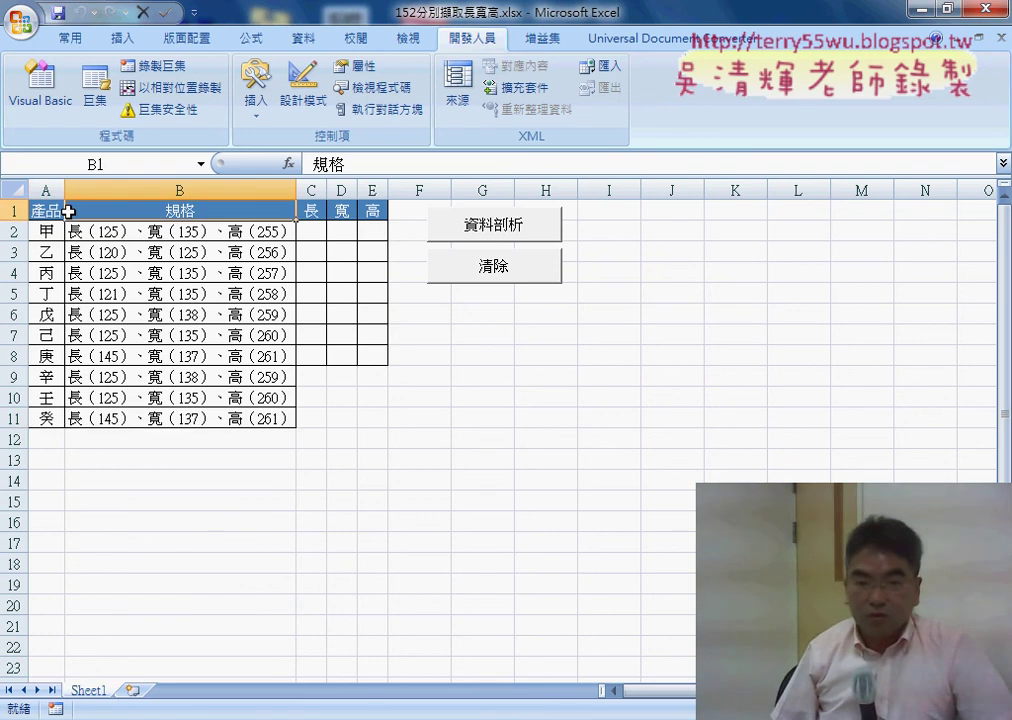
key(Left)
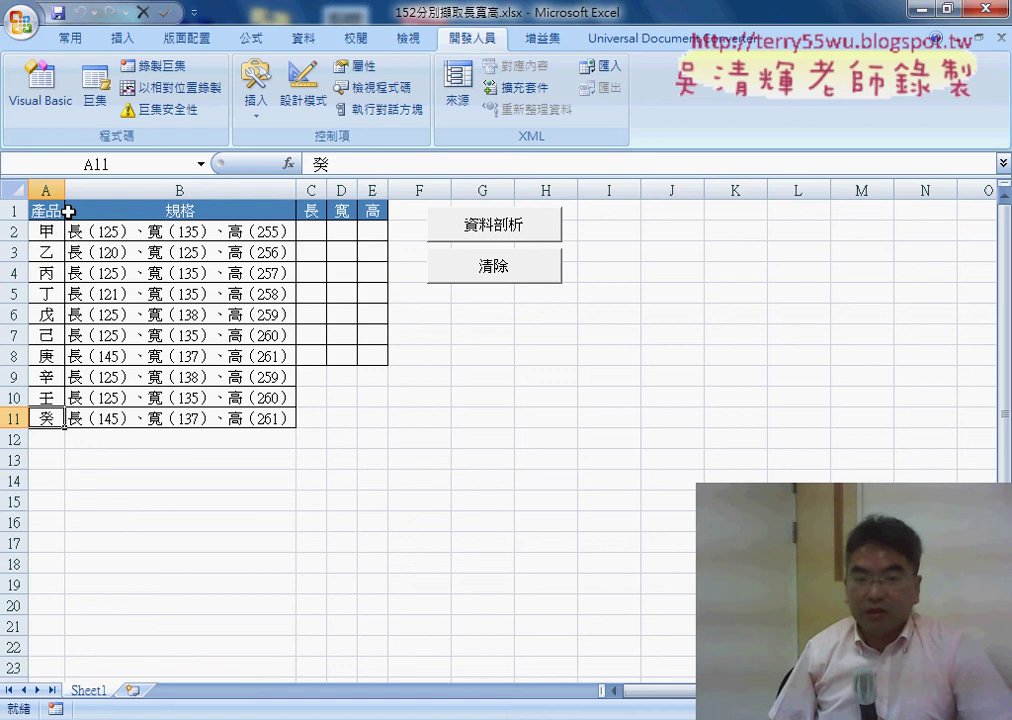
key(ctrl+Home)
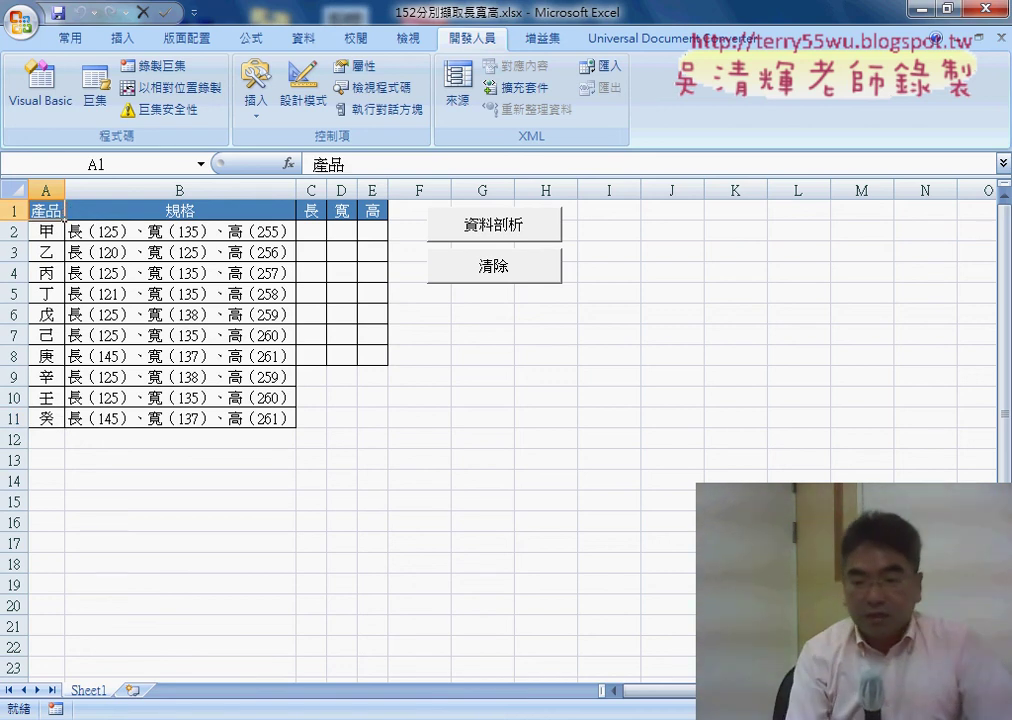
key(alt+Tab)
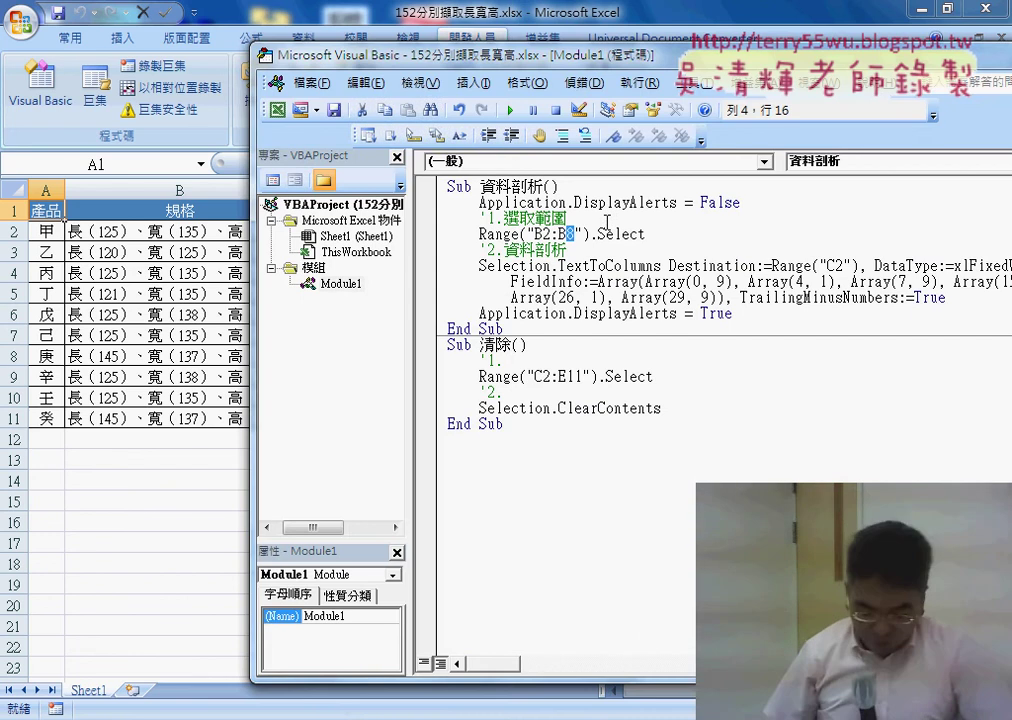
- Add r = Range("A1").End(xlDown).Row on a new line under the '1.選取範圍 comment
click(606, 222)
key(Return)
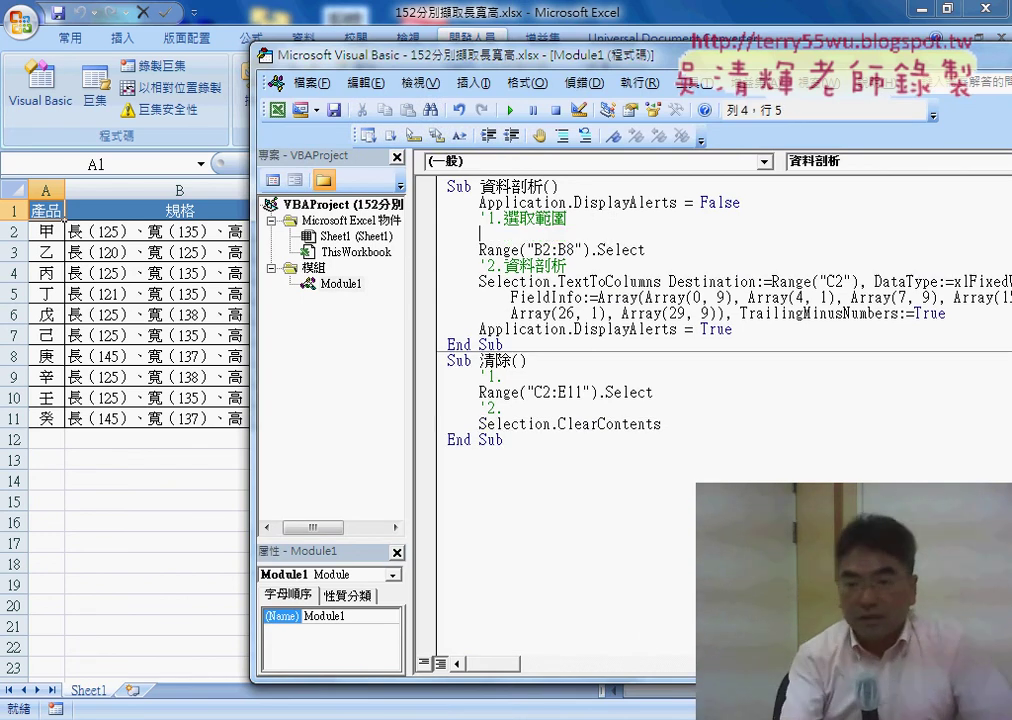
drag(574, 249, 566, 249)
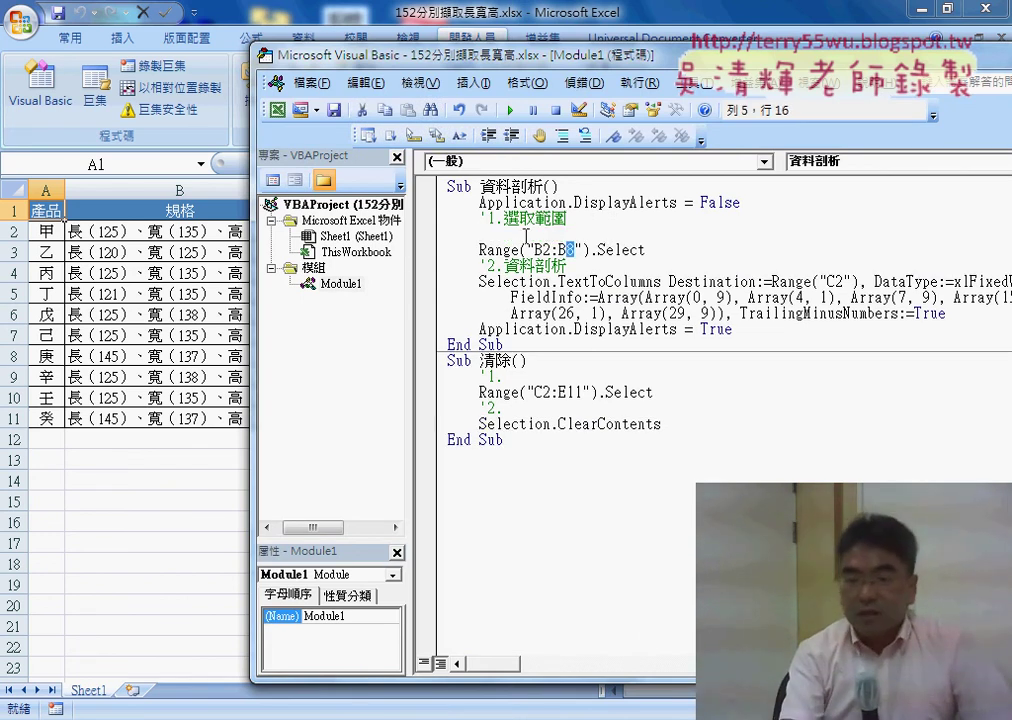
click(525, 236)
text(r=r)
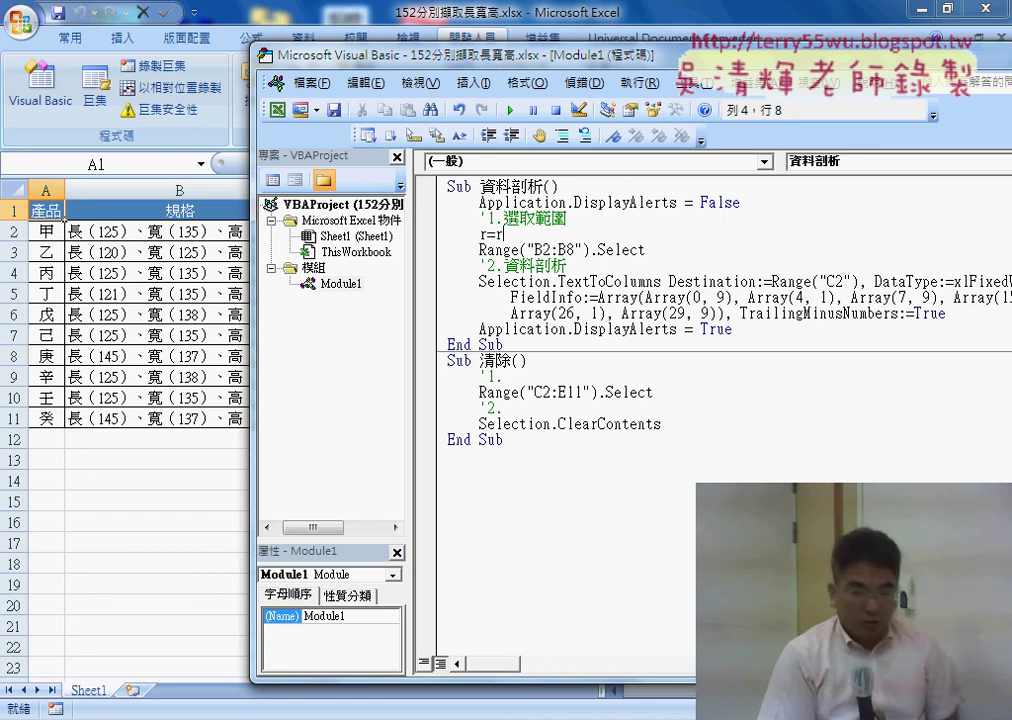
text(a)
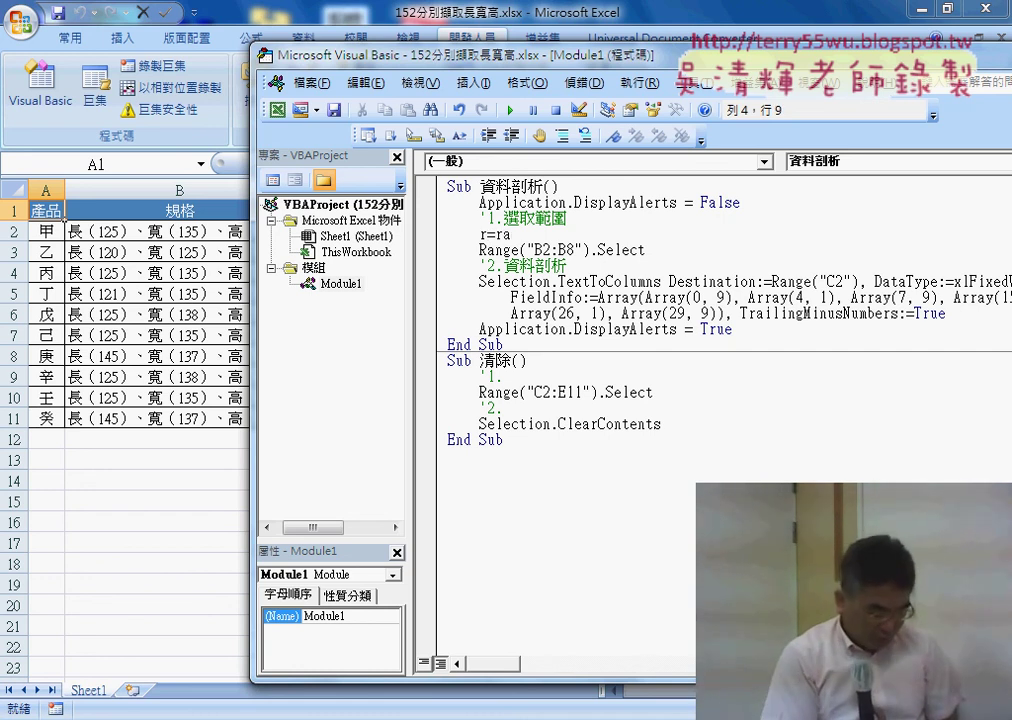
text(nge)
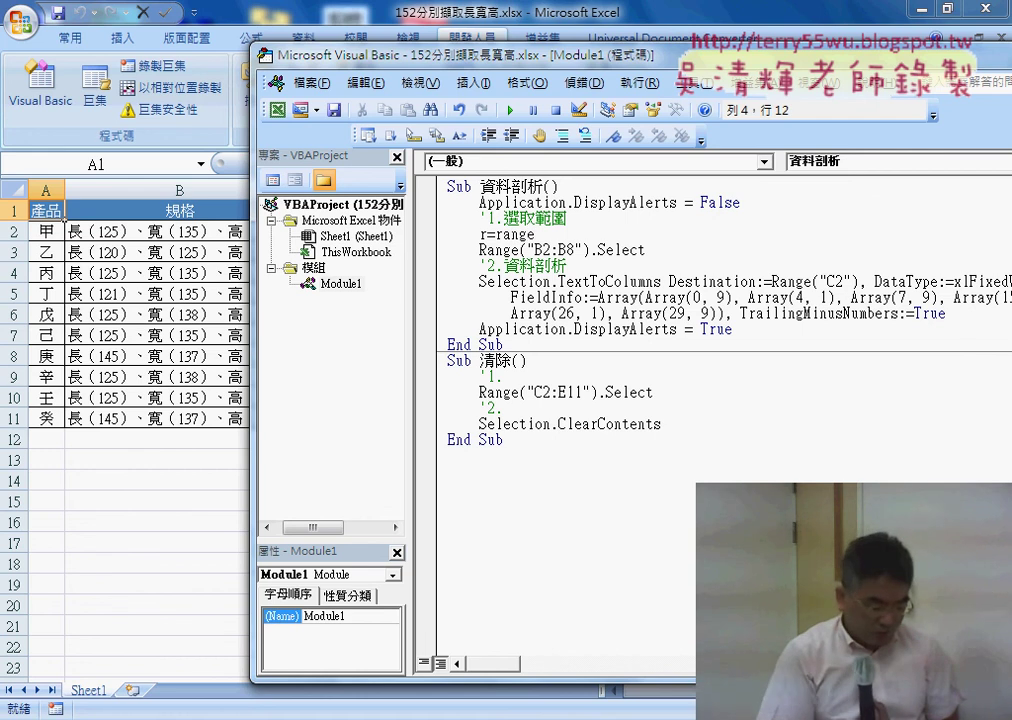
text(("A)
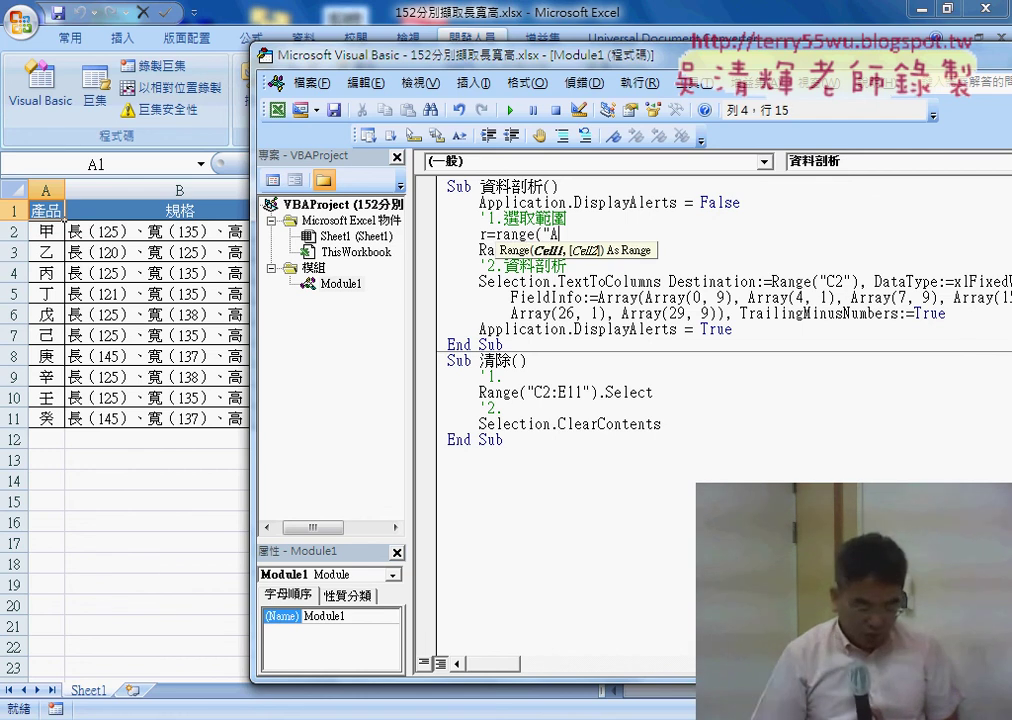
text(1"))
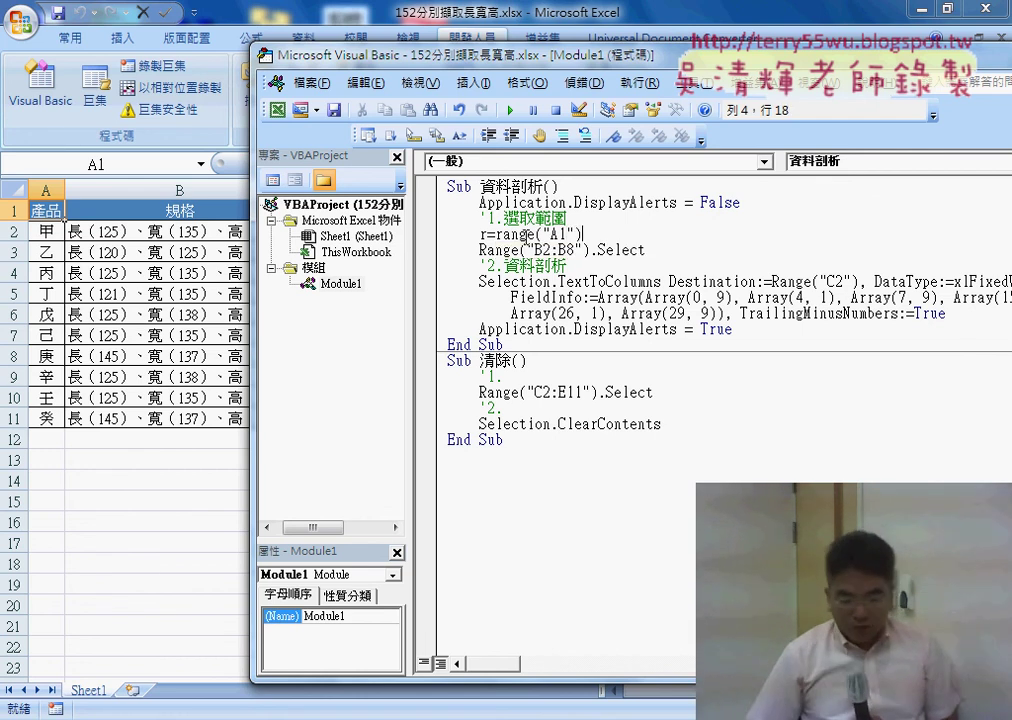
text(.)
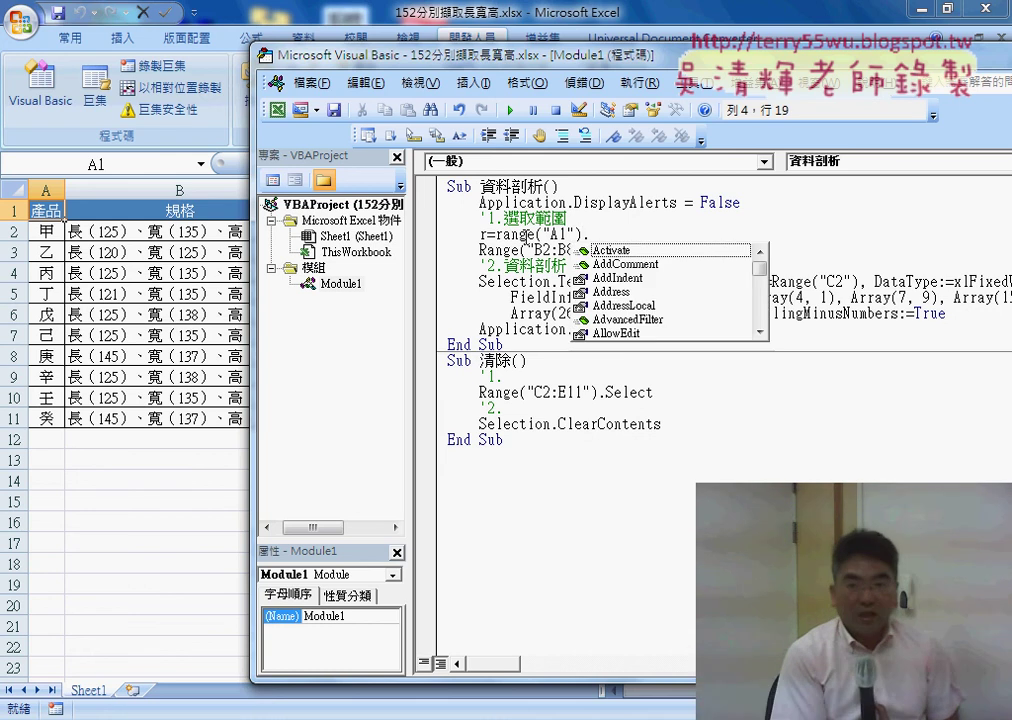
text(End )
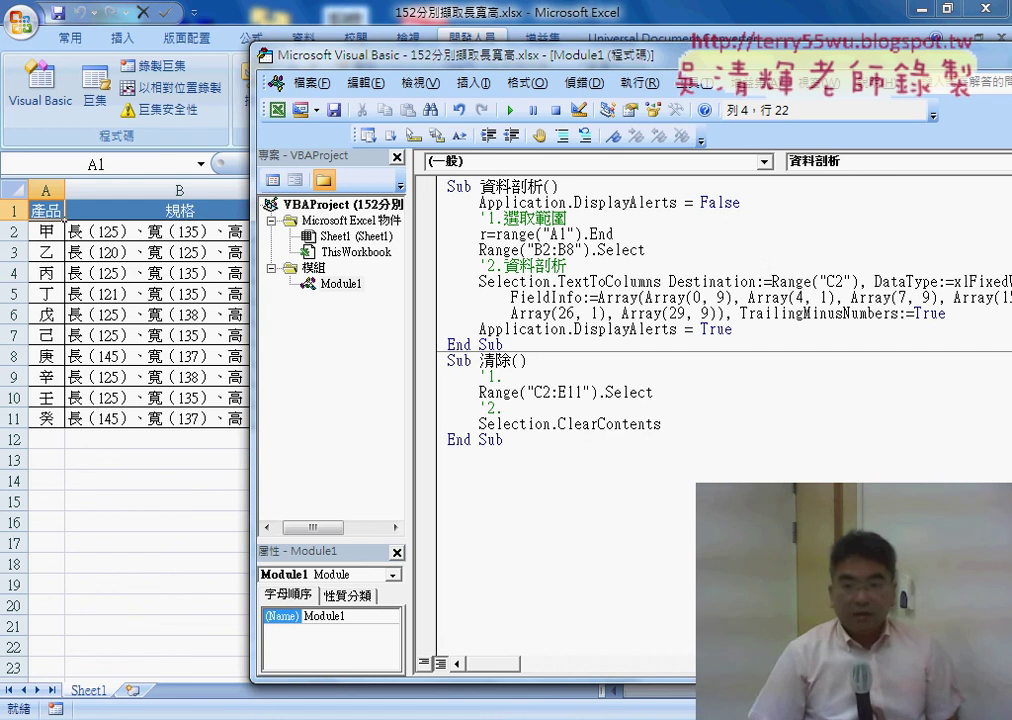
text(()
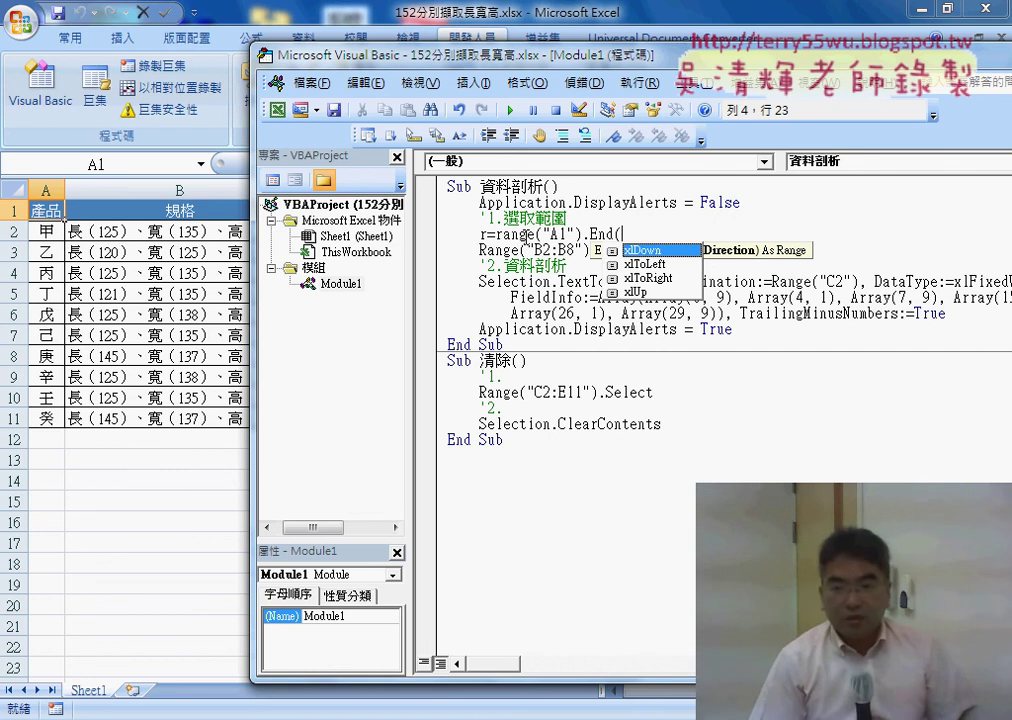
key(Tab)
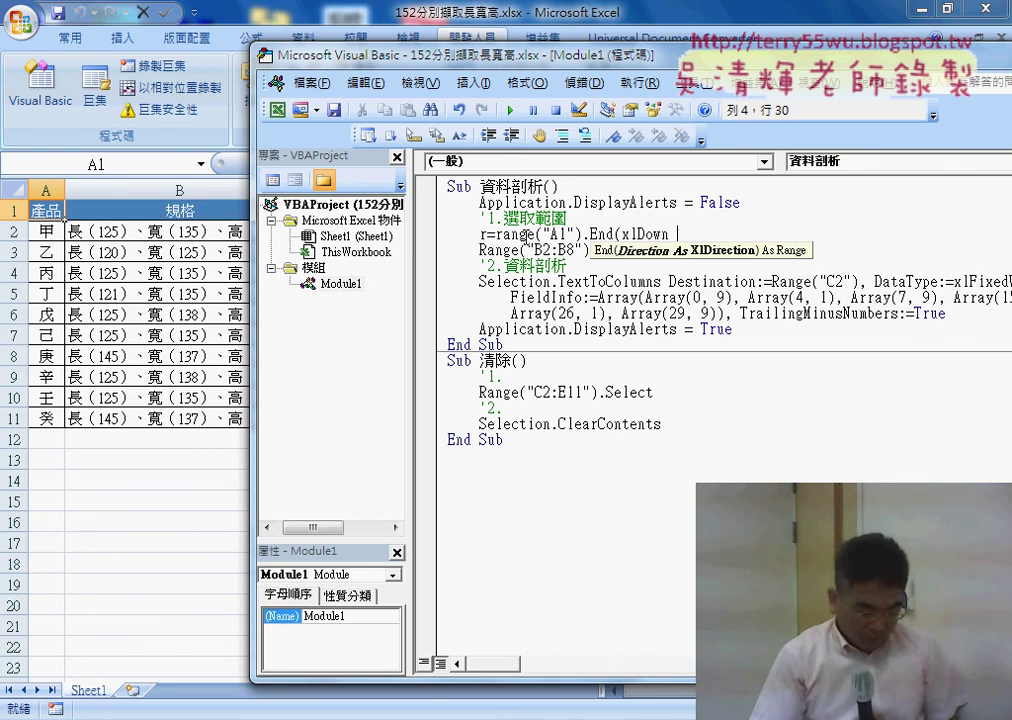
text())
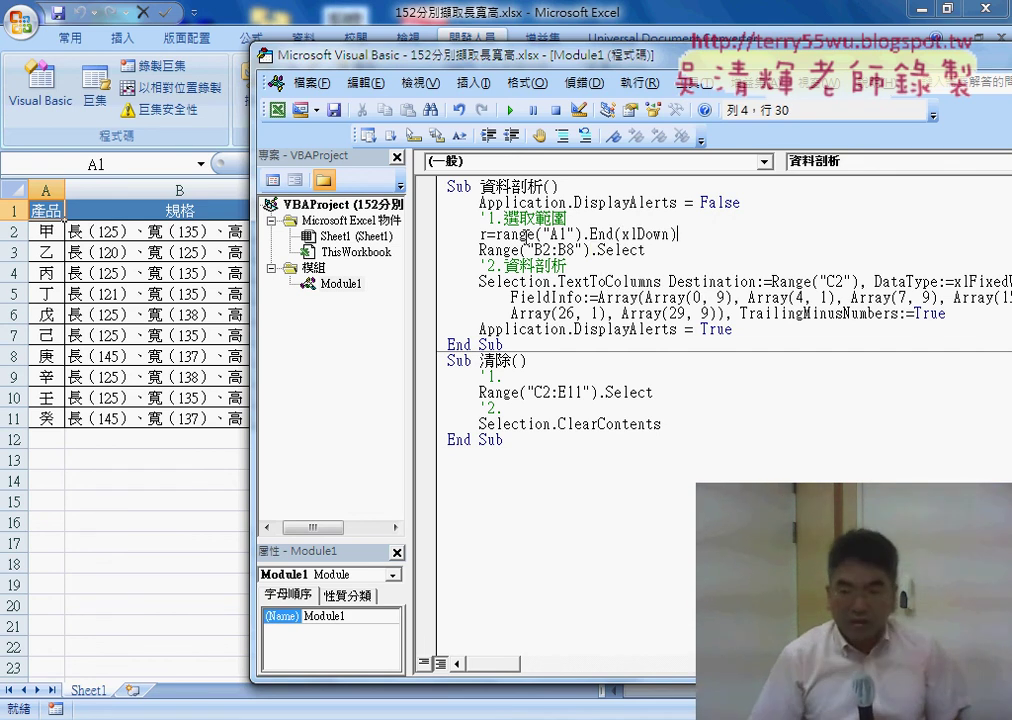
text(.r)
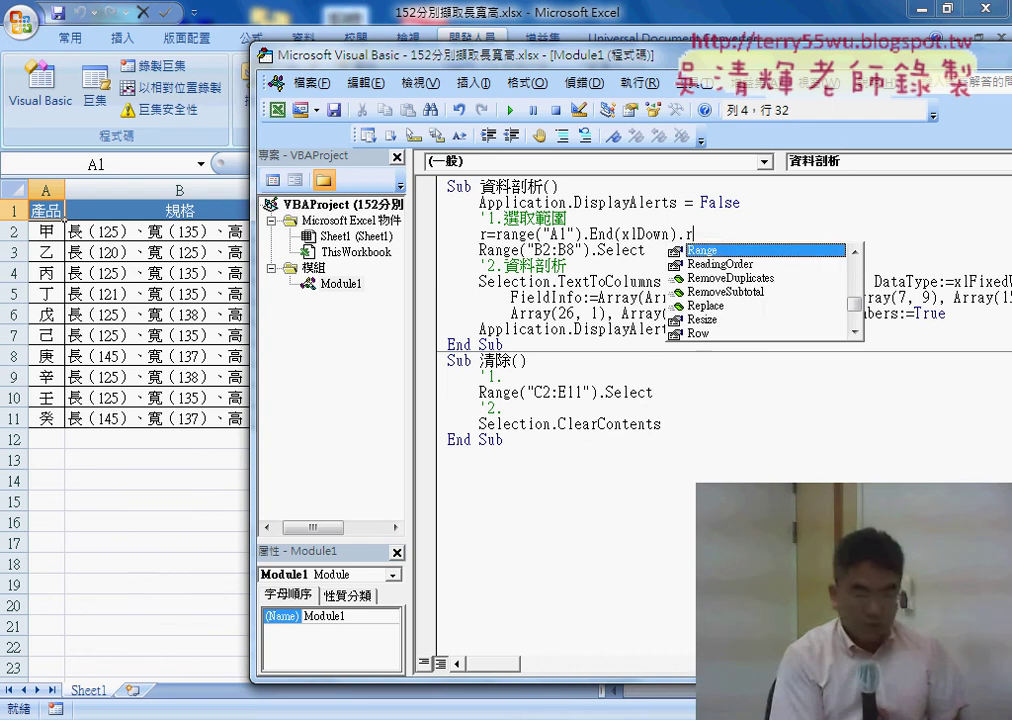
text(ow)
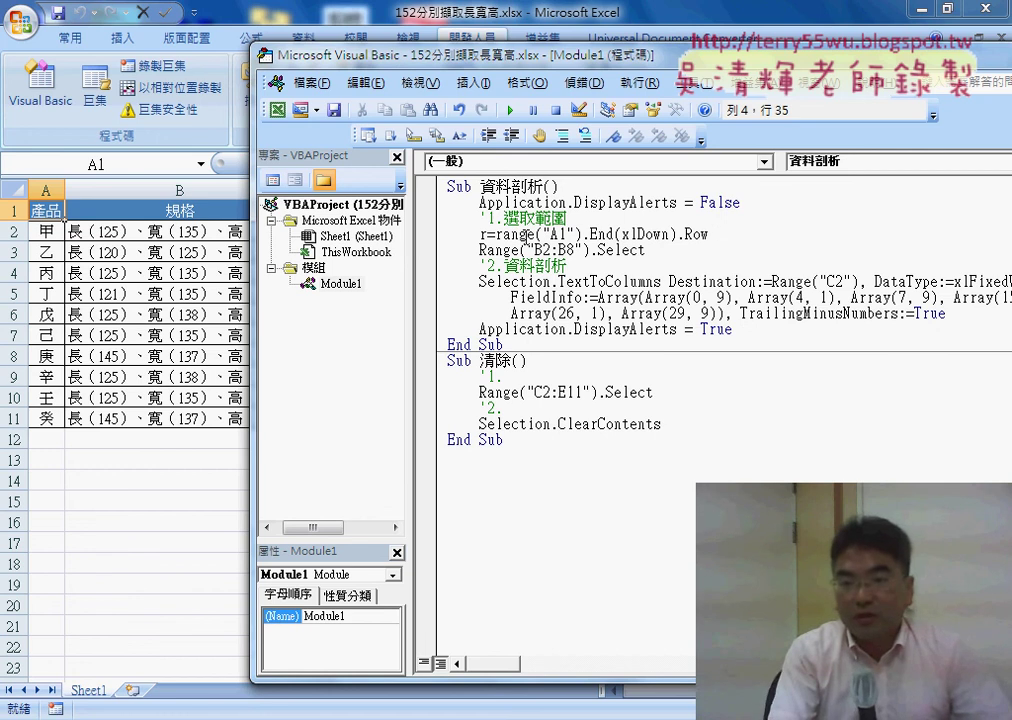
drag(590, 233, 679, 234)
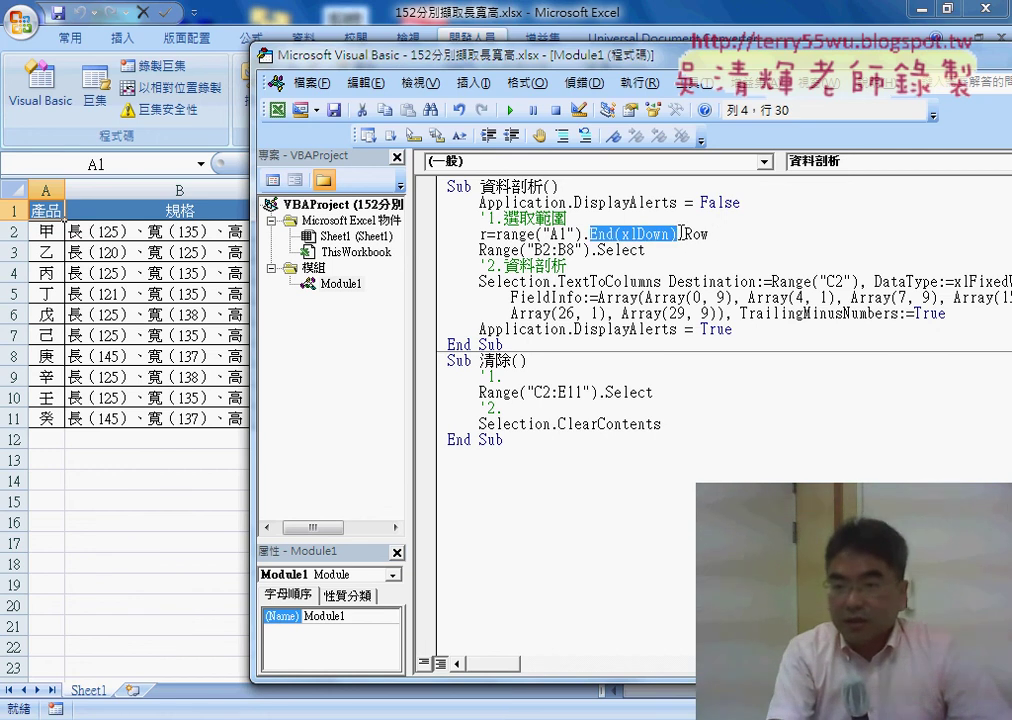
drag(679, 234, 688, 233)
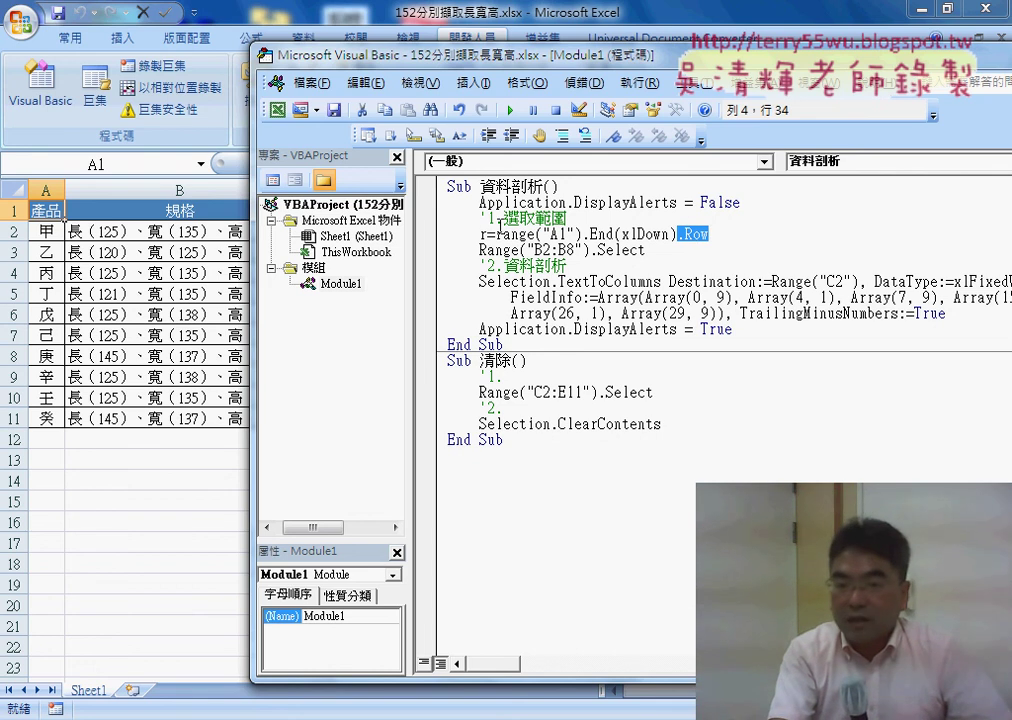
drag(489, 234, 481, 234)
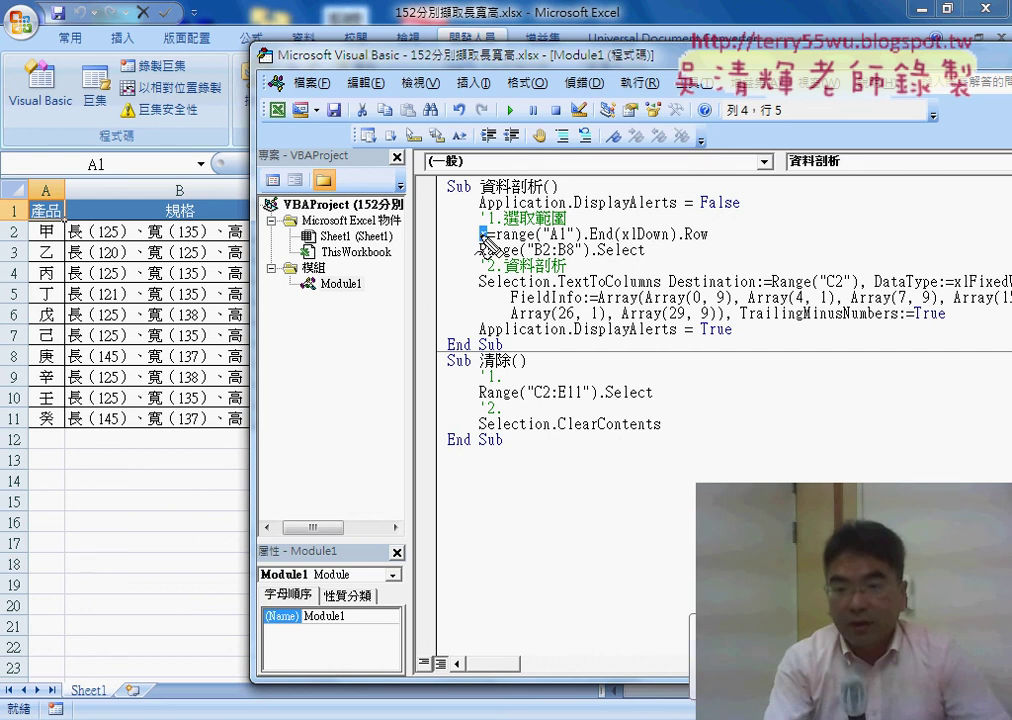
mouse_move(482, 240)
mouse_down()
mouse_move(577, 193)
mouse_move(485, 233)
mouse_up()
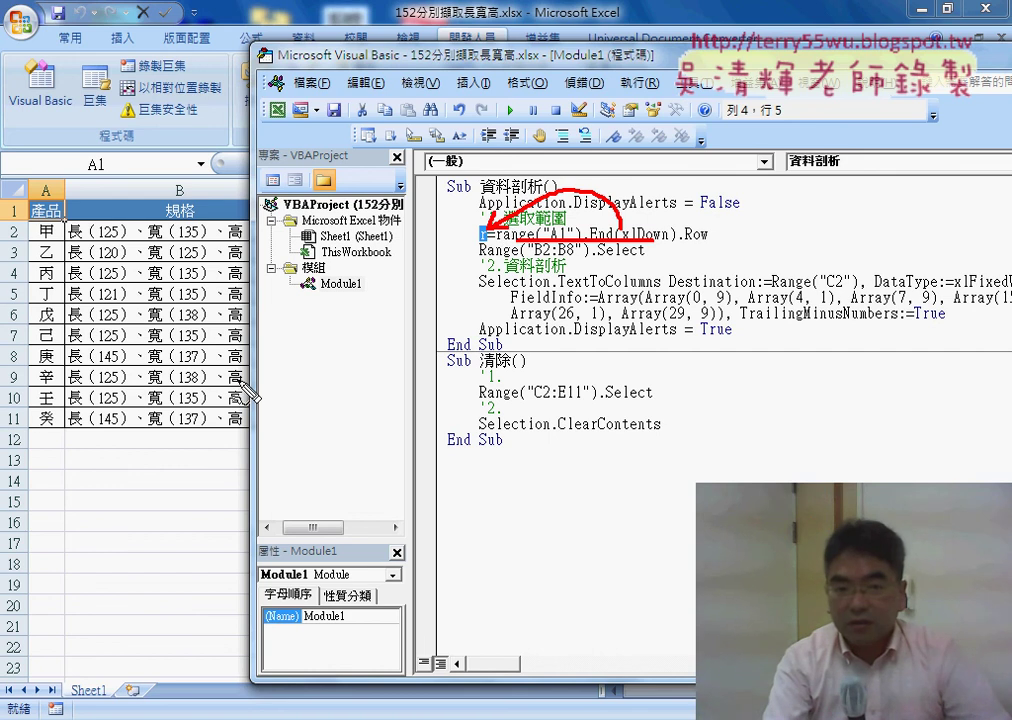
mouse_move(18, 408)
mouse_down()
mouse_move(383, 250)
mouse_move(470, 238)
mouse_up()
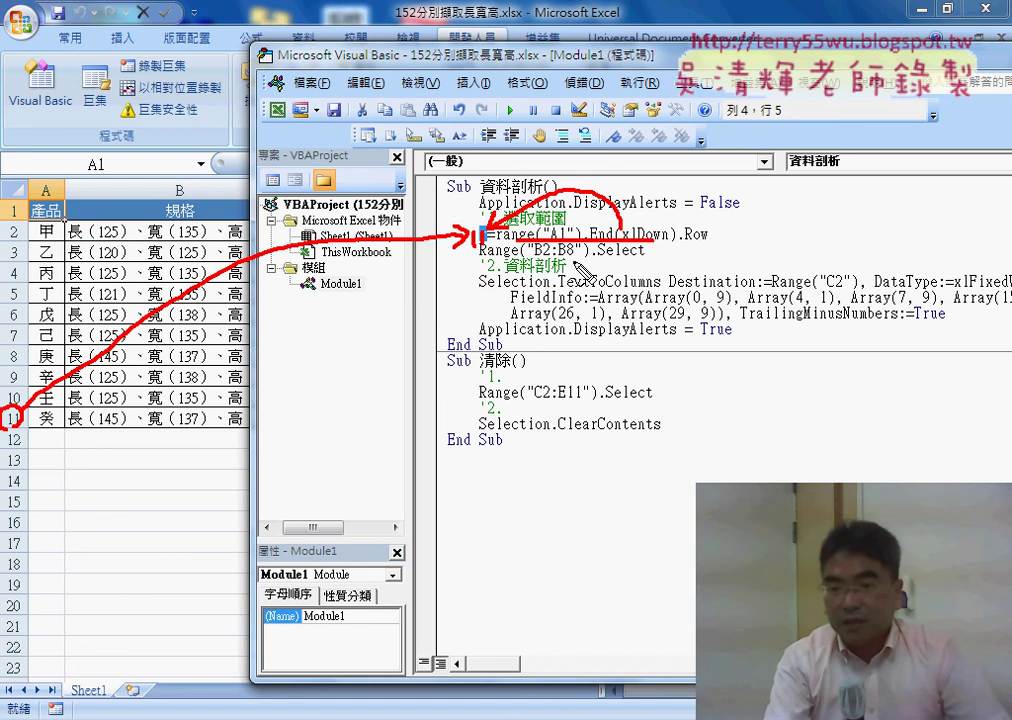
drag(566, 262, 577, 262)
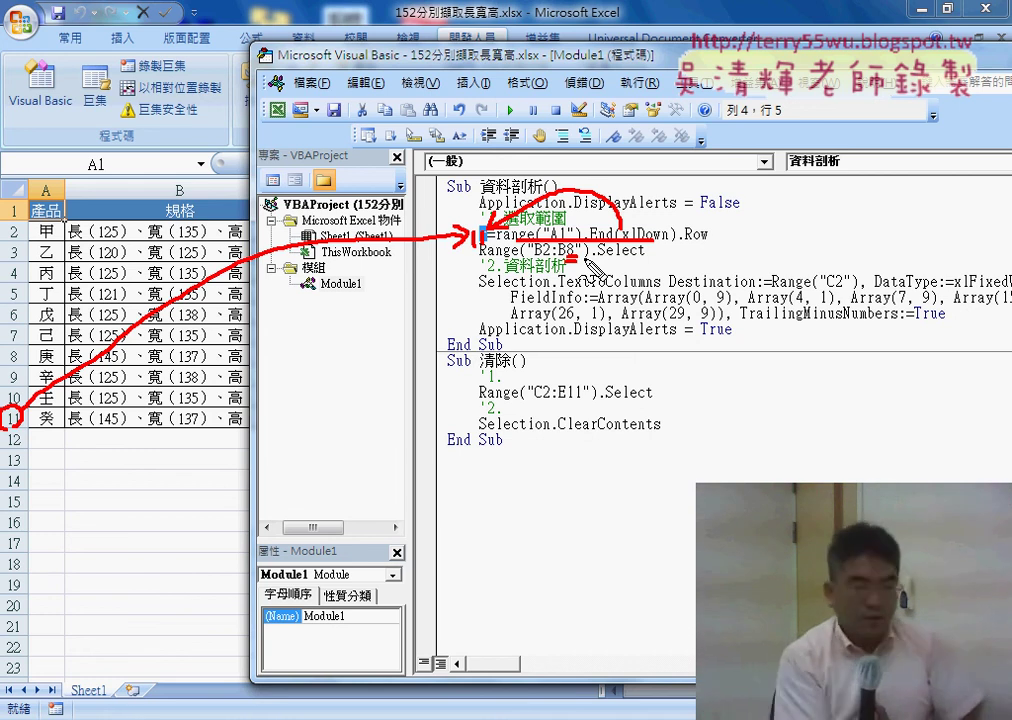
key(Escape)
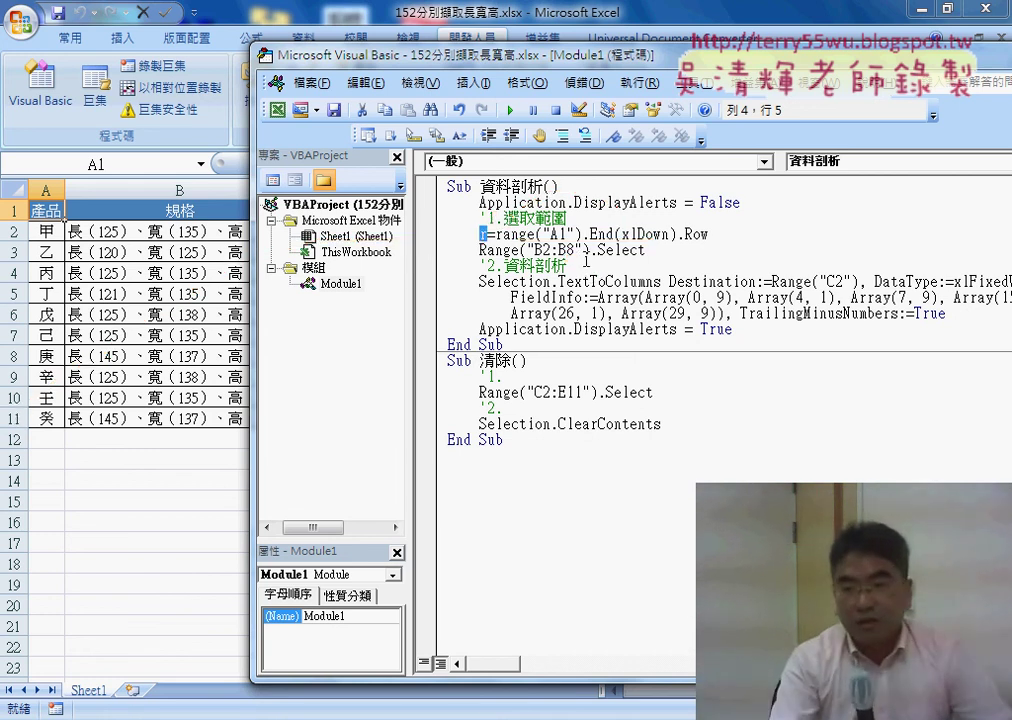
- Replace the fixed 8 so the selection reads Range("B2:B" & r).Select
drag(566, 250, 574, 250)
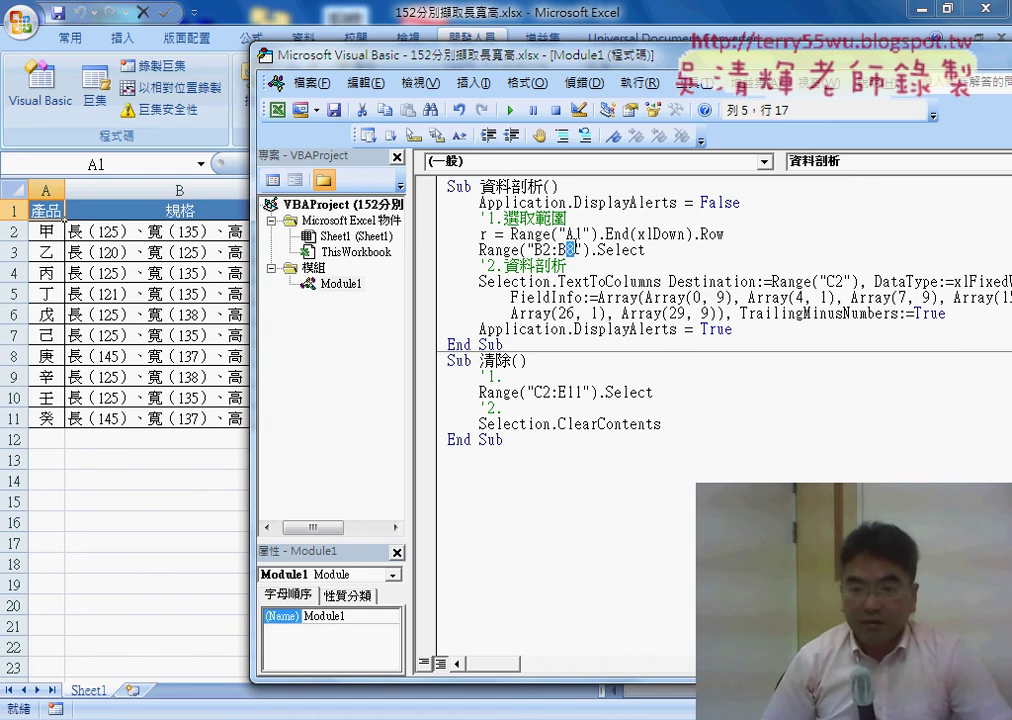
key(Delete)
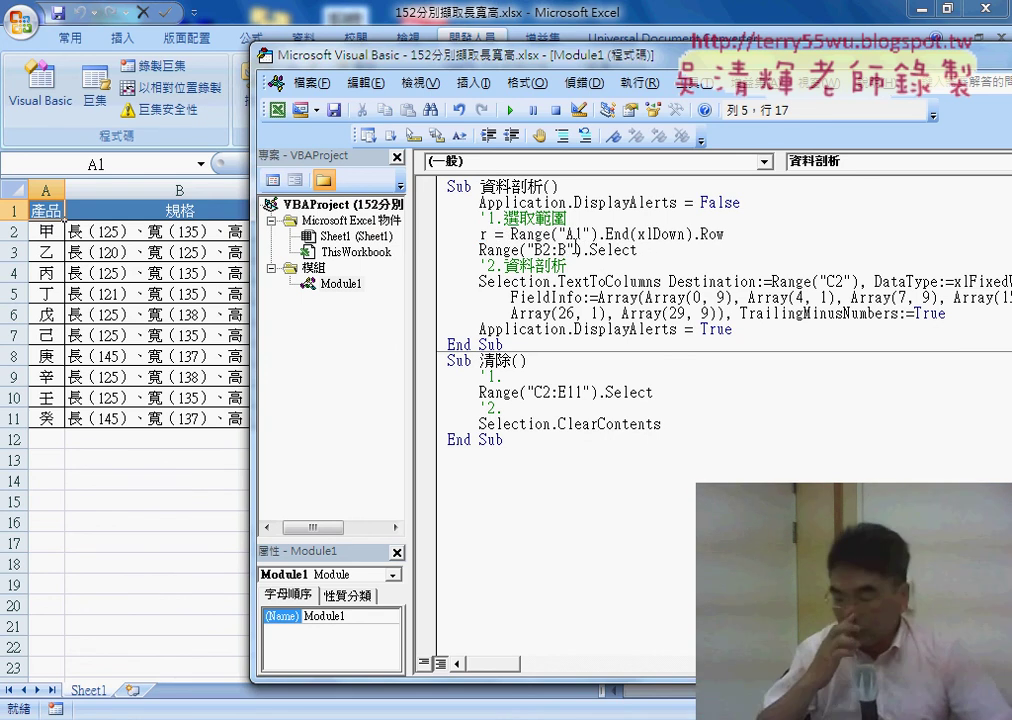
text(")
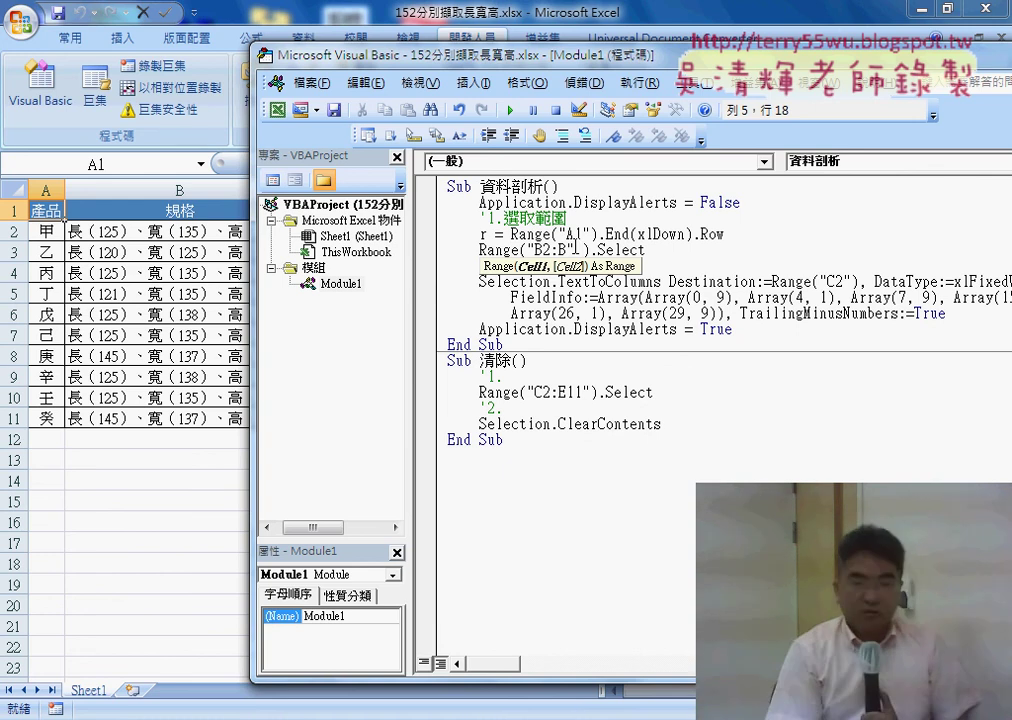
text( &)
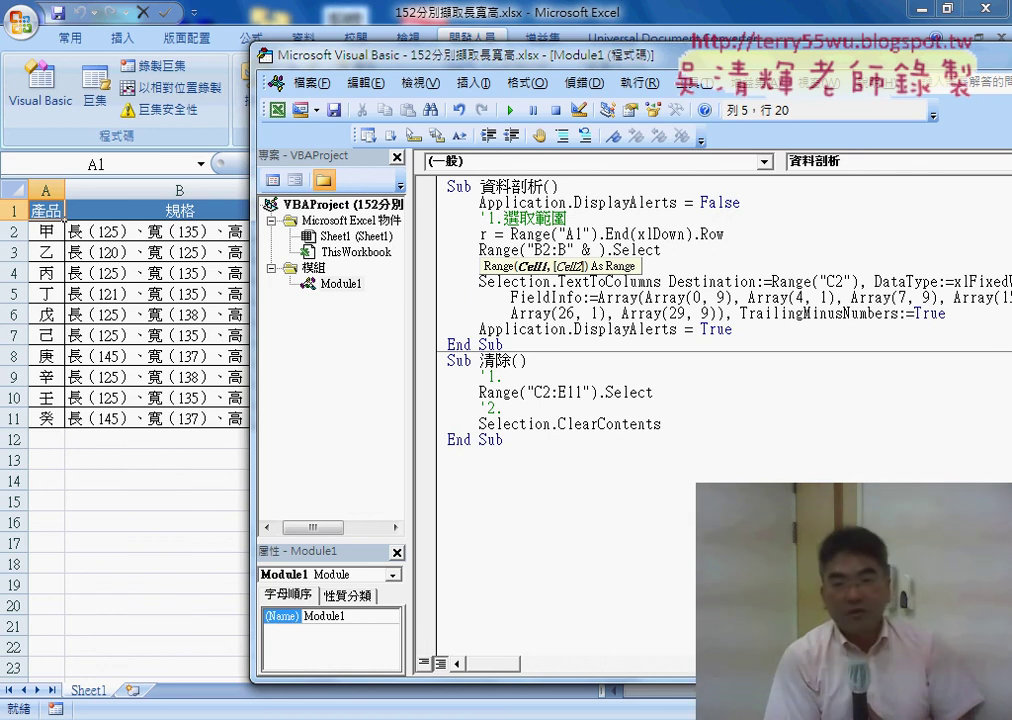
text( r)
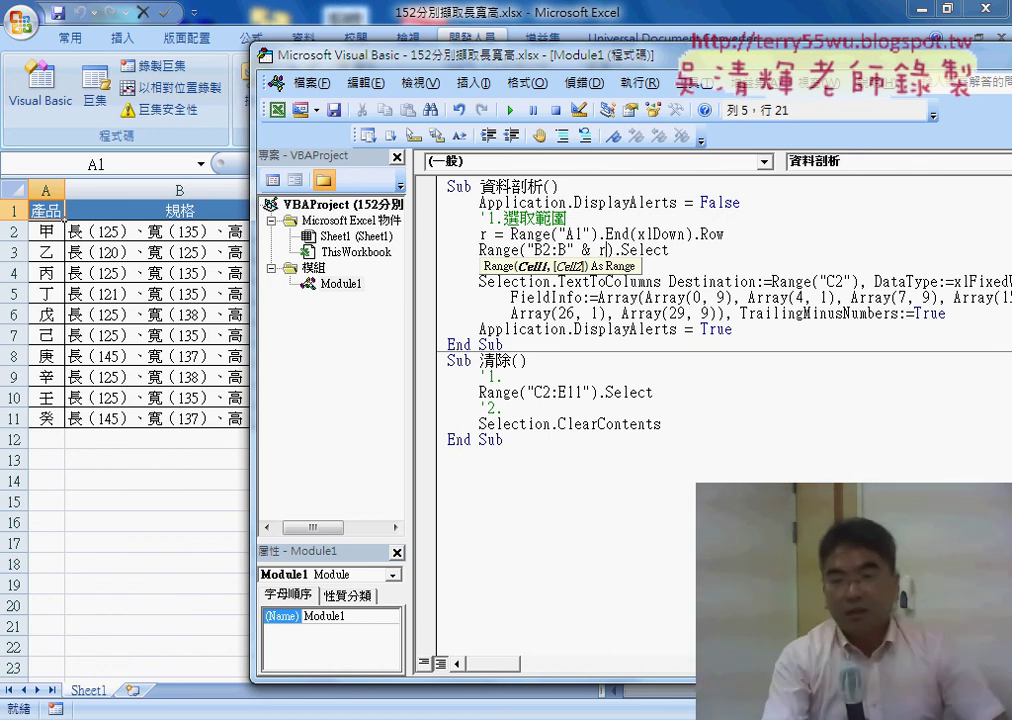
- Add a '2.資料剖析 comment line above Selection.TextToColumns
key(Return)
text('2.資料剖析)
click(657, 330)
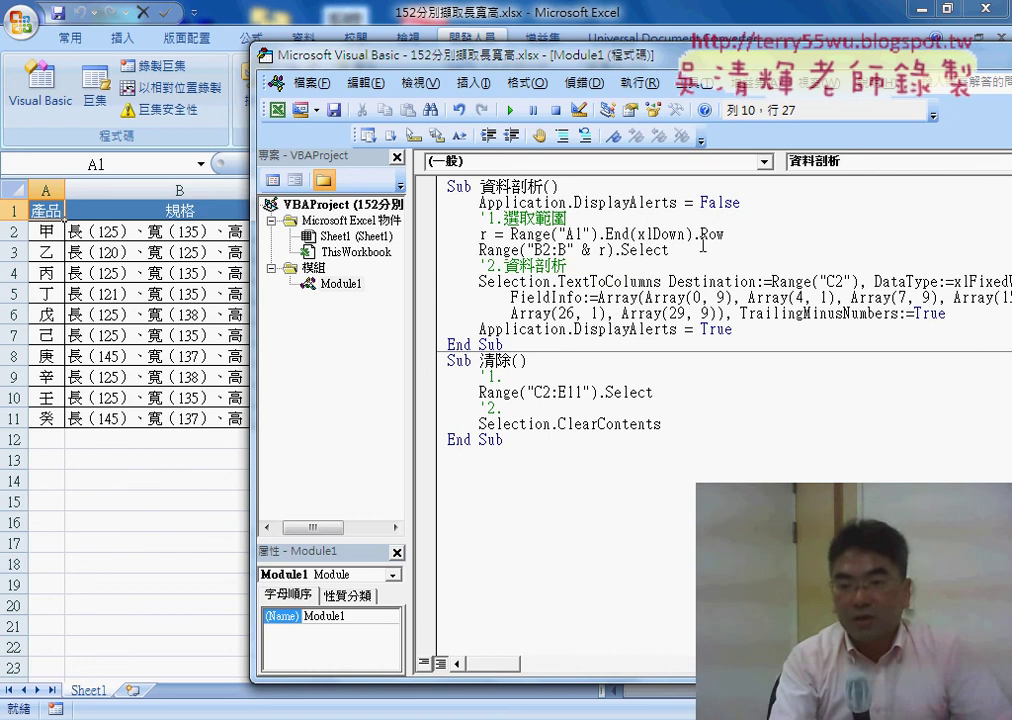
drag(724, 234, 512, 234)
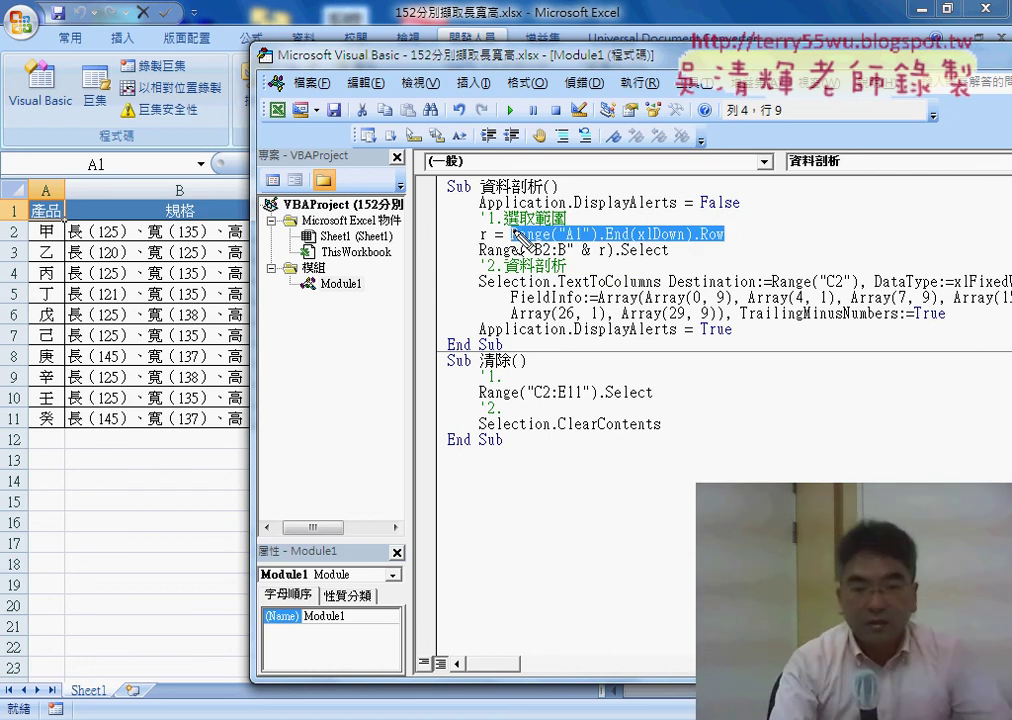
mouse_move(24, 404)
mouse_down()
mouse_move(76, 314)
mouse_move(455, 222)
mouse_up()
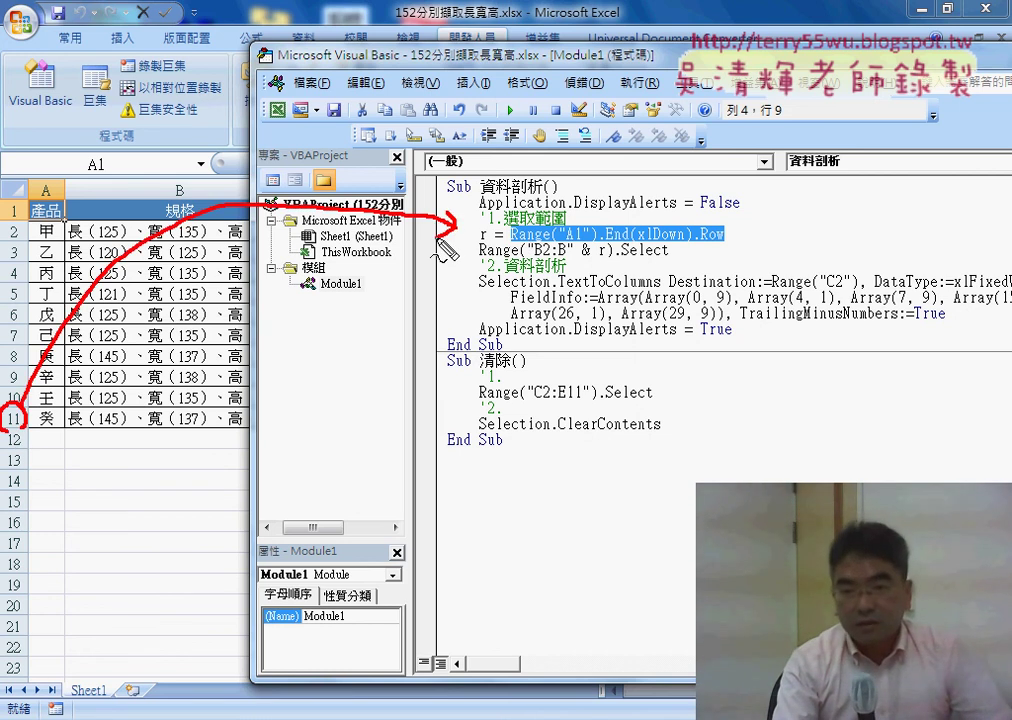
mouse_move(472, 168)
mouse_down()
mouse_move(470, 212)
mouse_move(491, 208)
mouse_move(502, 238)
mouse_up()
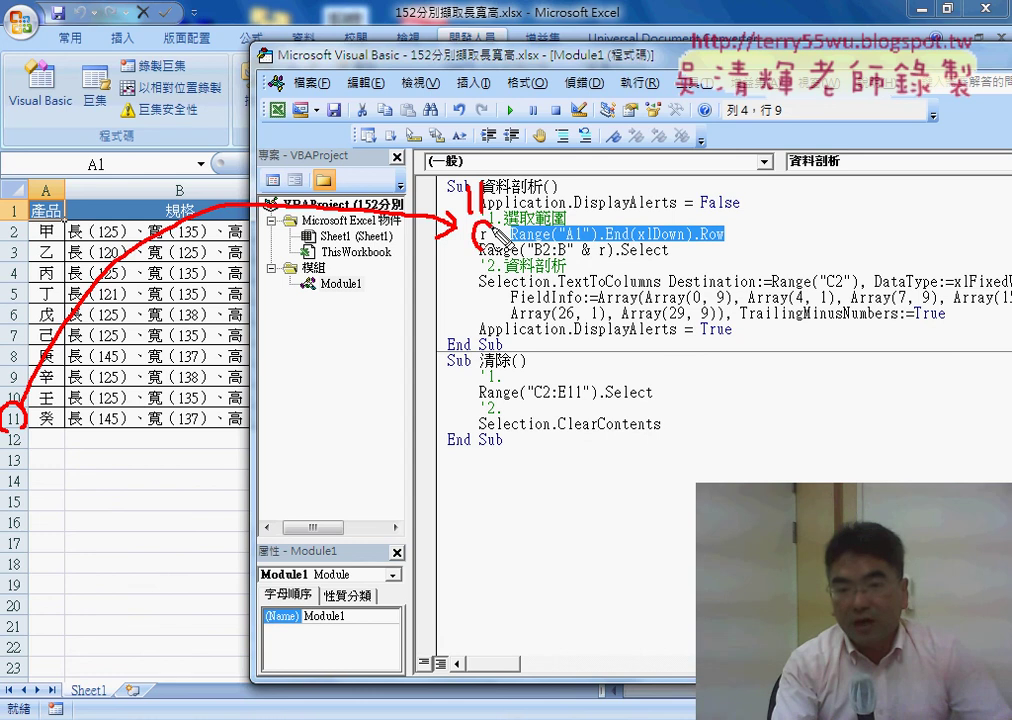
drag(464, 195, 470, 228)
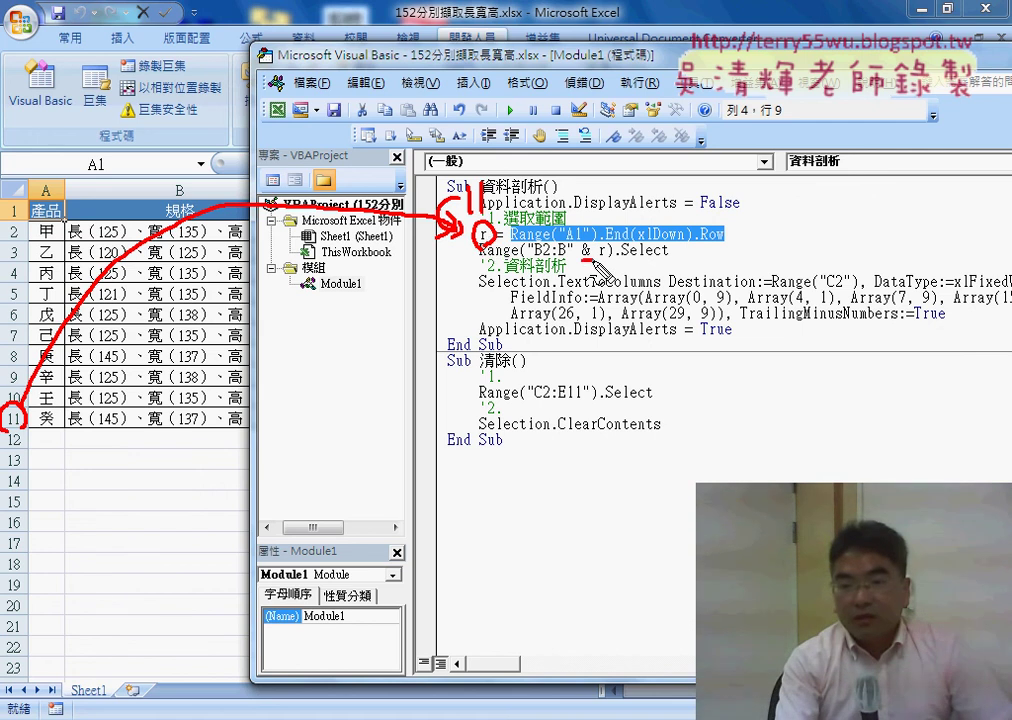
mouse_move(578, 259)
mouse_down()
mouse_move(614, 259)
mouse_move(566, 266)
mouse_up()
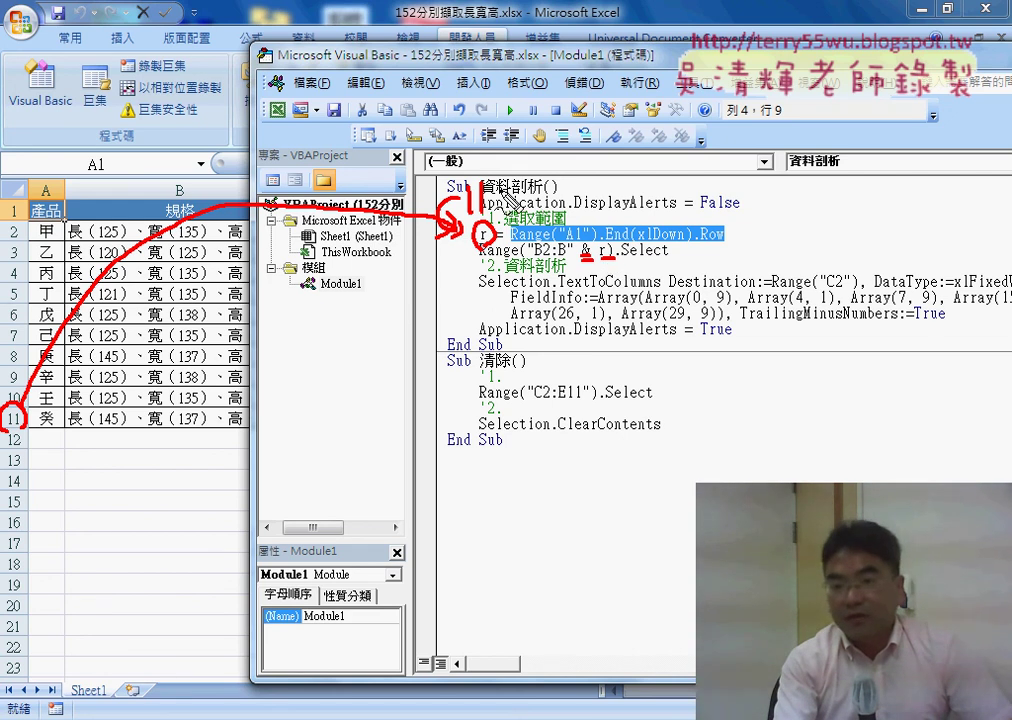
mouse_move(470, 205)
mouse_down()
mouse_move(612, 230)
mouse_move(626, 216)
mouse_up()
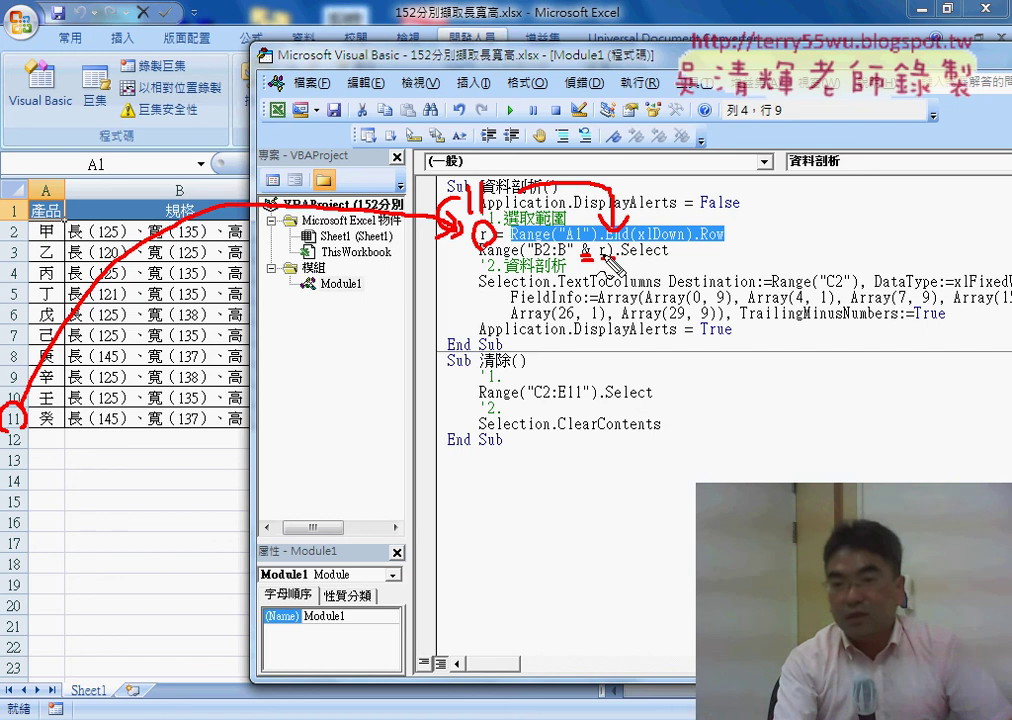
drag(583, 259, 597, 259)
mouse_move(453, 205)
mouse_down()
mouse_move(463, 199)
mouse_move(458, 213)
mouse_move(468, 212)
mouse_up()
drag(500, 156, 500, 176)
mouse_move(510, 156)
mouse_down()
mouse_move(505, 208)
mouse_move(488, 226)
mouse_up()
mouse_move(598, 232)
mouse_down()
mouse_move(600, 246)
mouse_move(612, 243)
mouse_up()
drag(620, 230, 620, 243)
drag(627, 230, 627, 243)
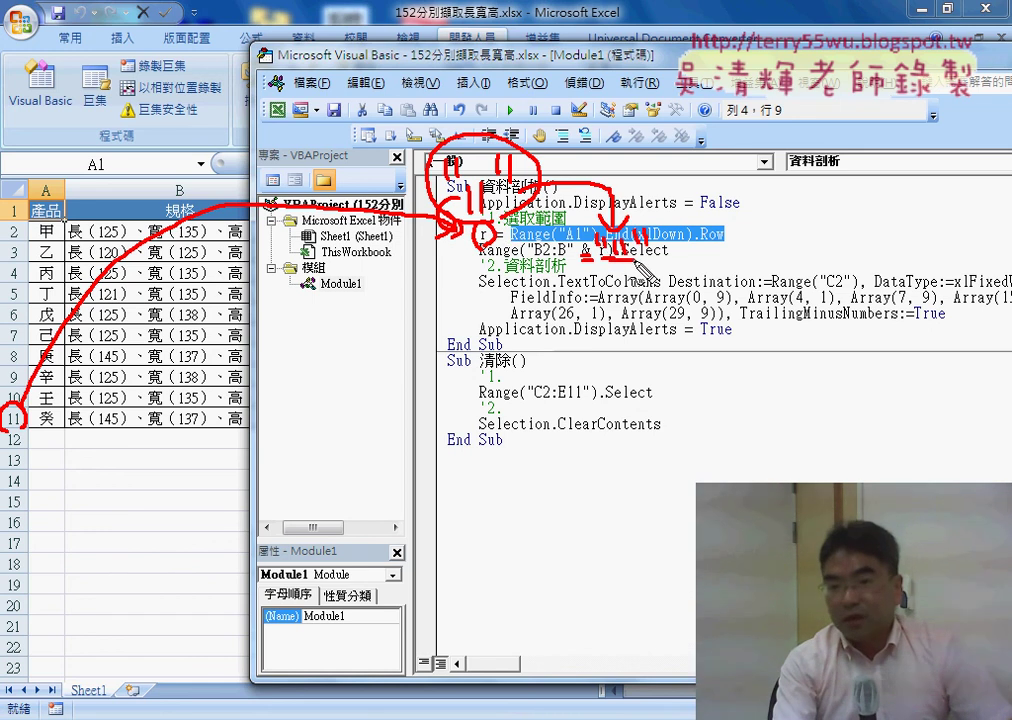
drag(515, 266, 594, 264)
drag(604, 263, 620, 263)
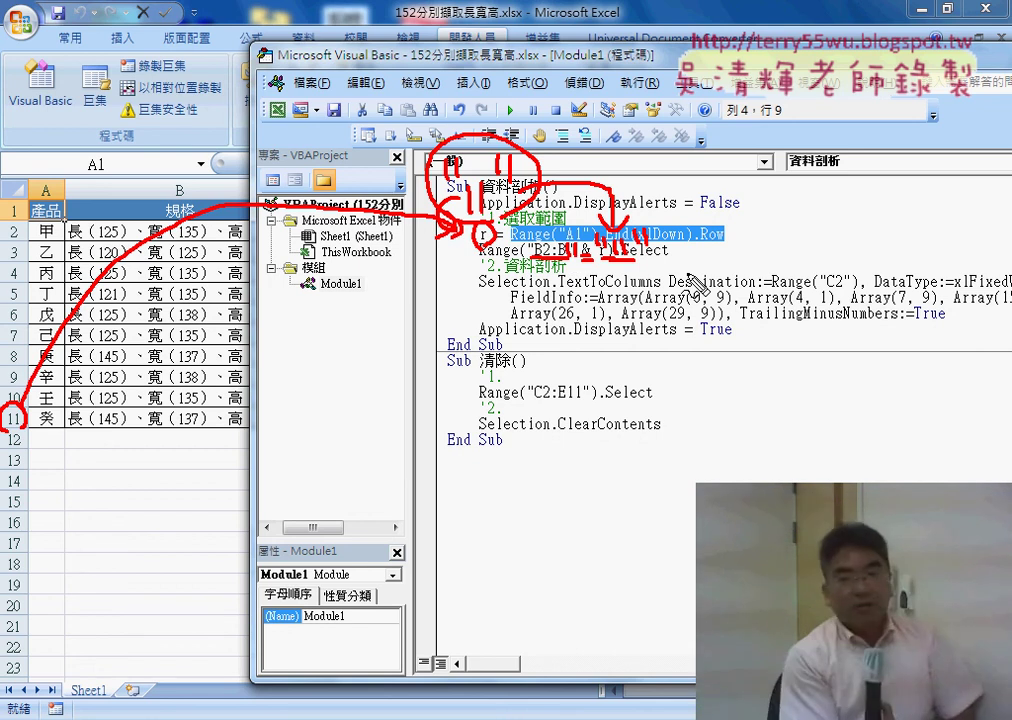
key(Escape)
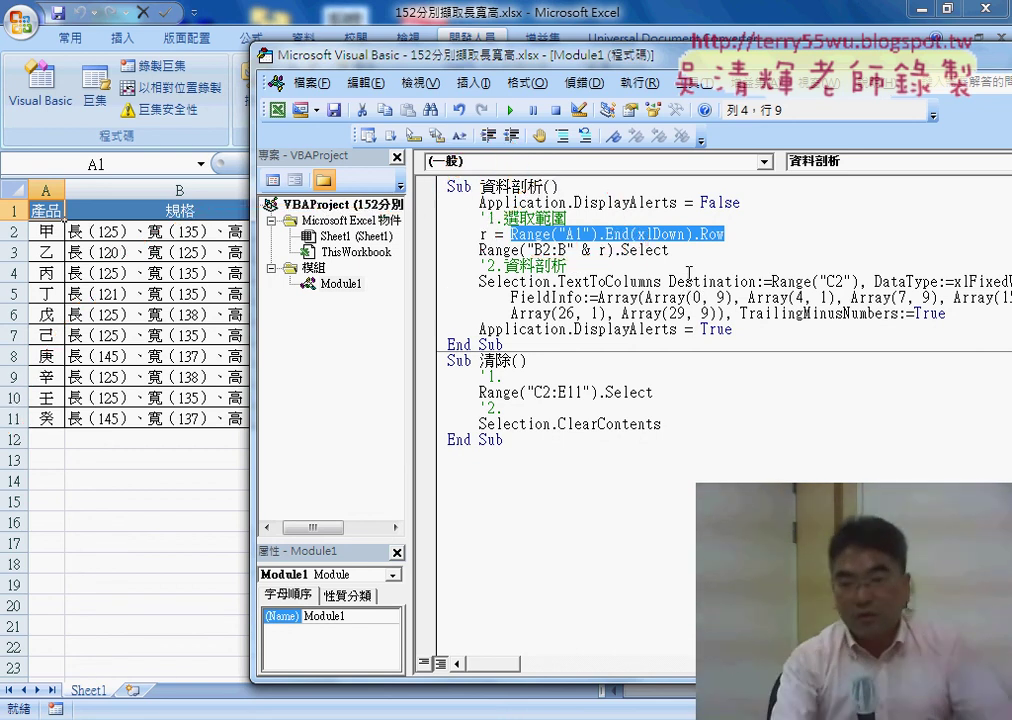
click(600, 358)
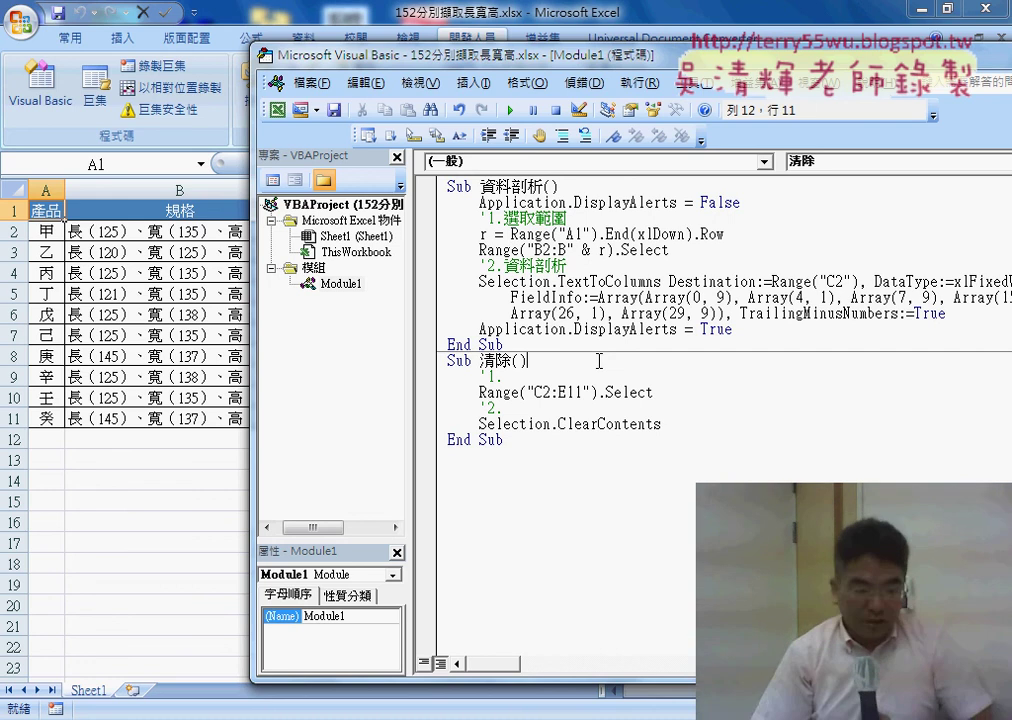
- Copy the r = Range("A1").End(xlDown).Row line onto a new first line of 清除
key(Return)
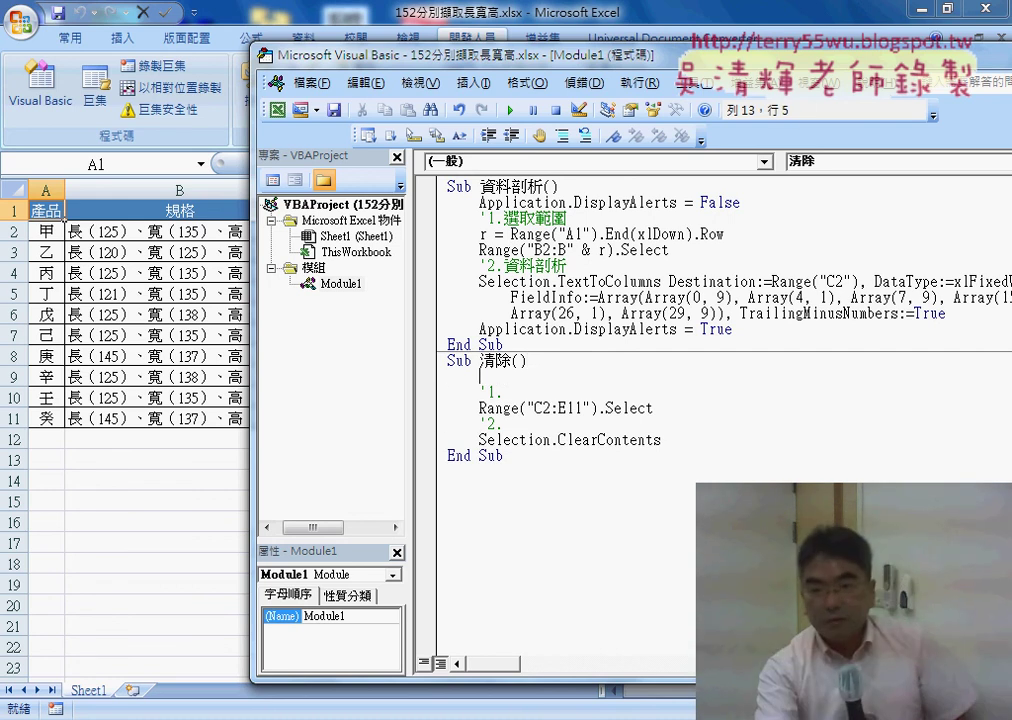
drag(727, 234, 480, 234)
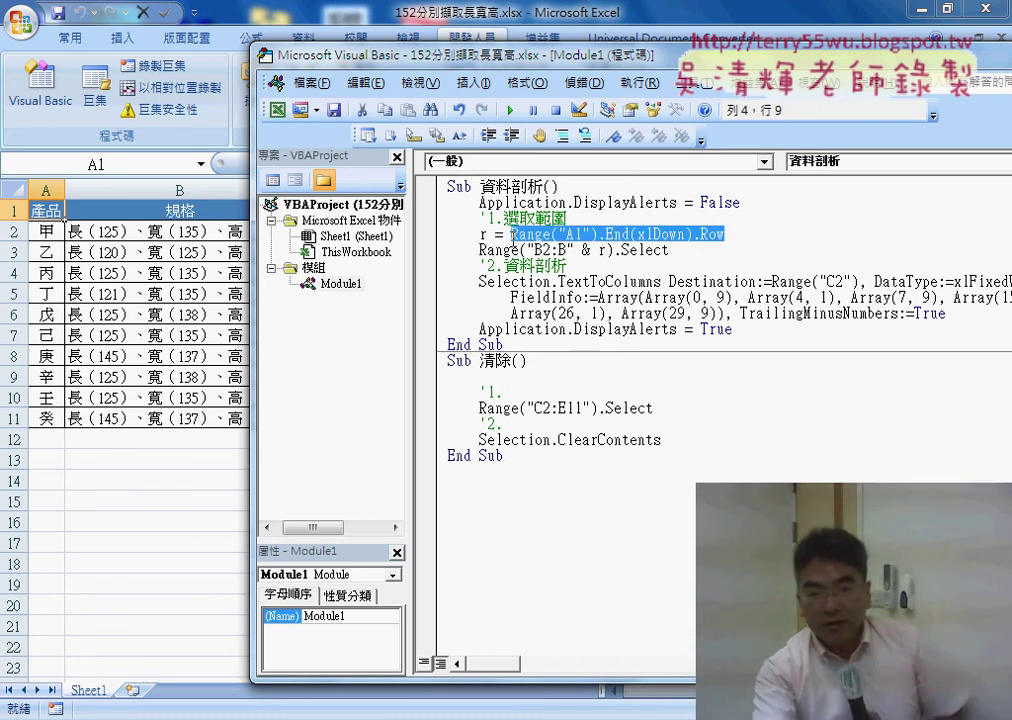
key(ctrl+c)
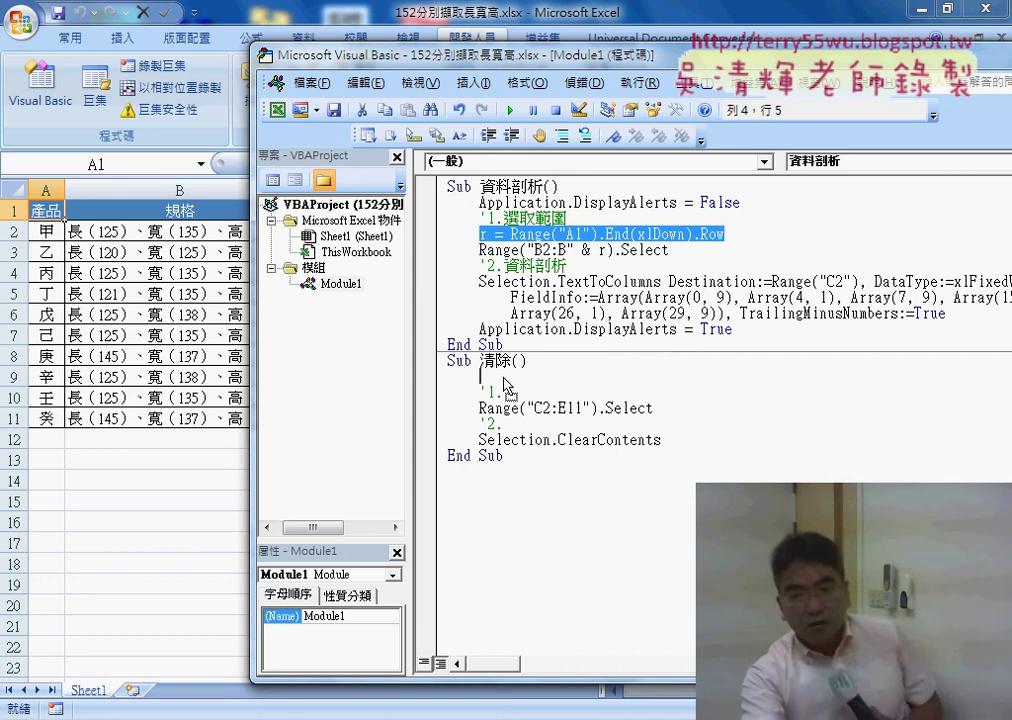
click(505, 376)
key(ctrl+v)
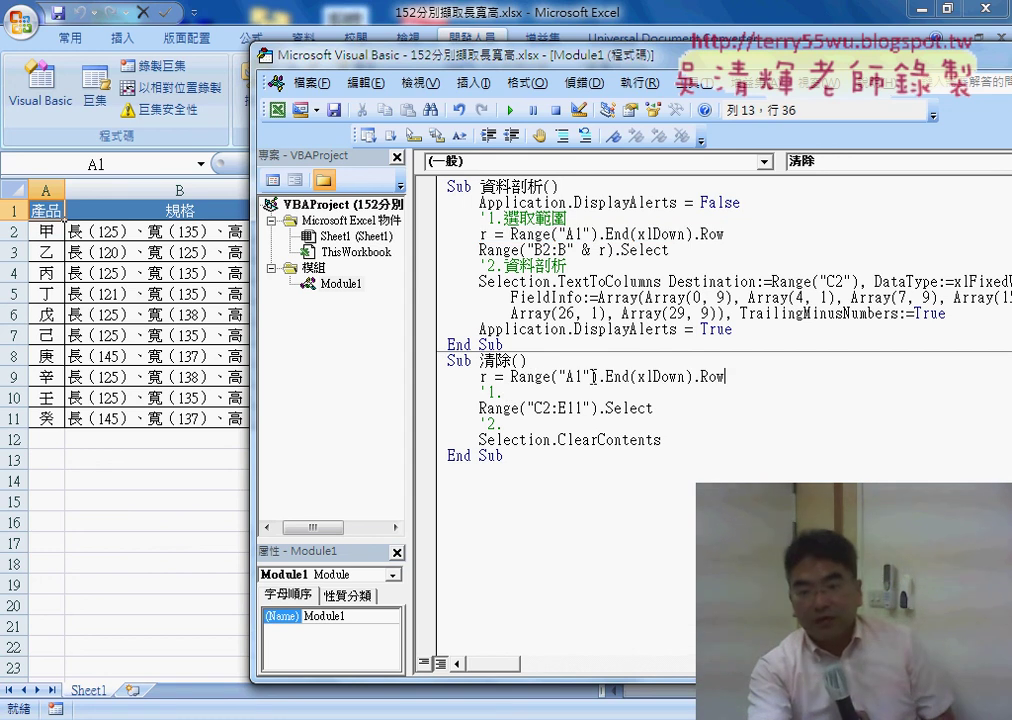
- Replace the hard-coded 11 so the range reads Range("C2:E" & r)
drag(581, 408, 566, 408)
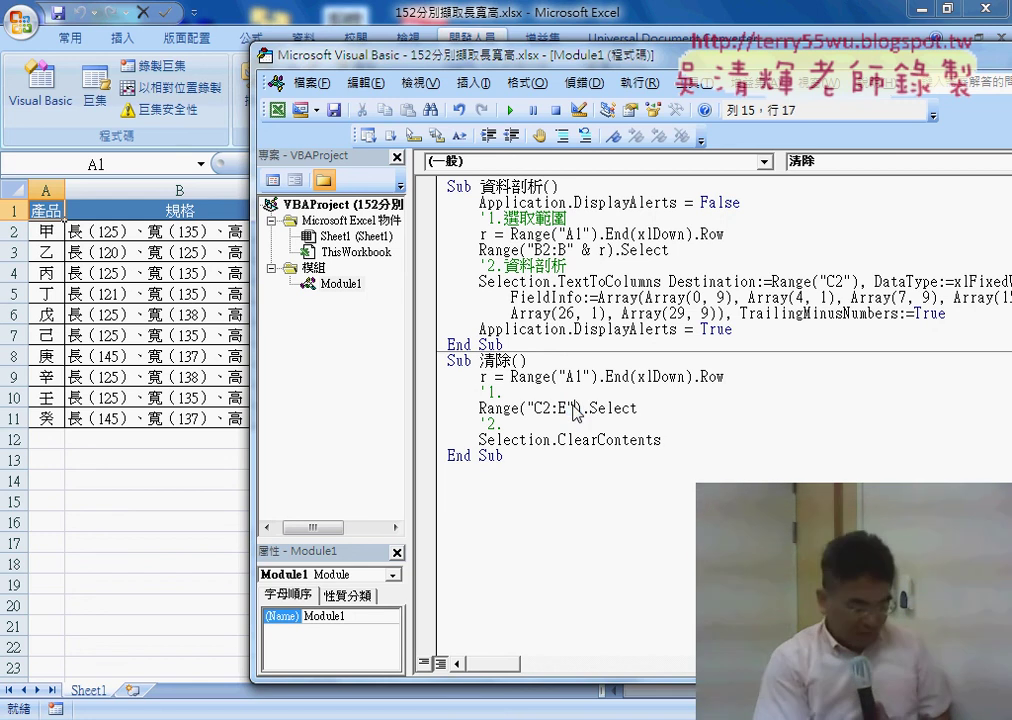
text(" & )
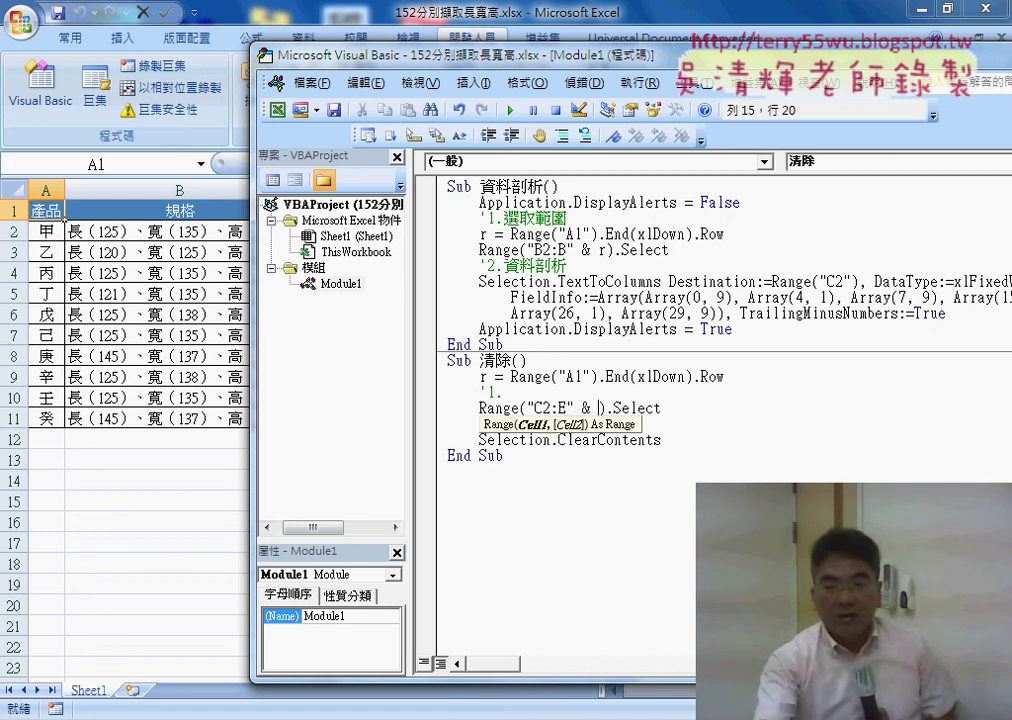
text(r)
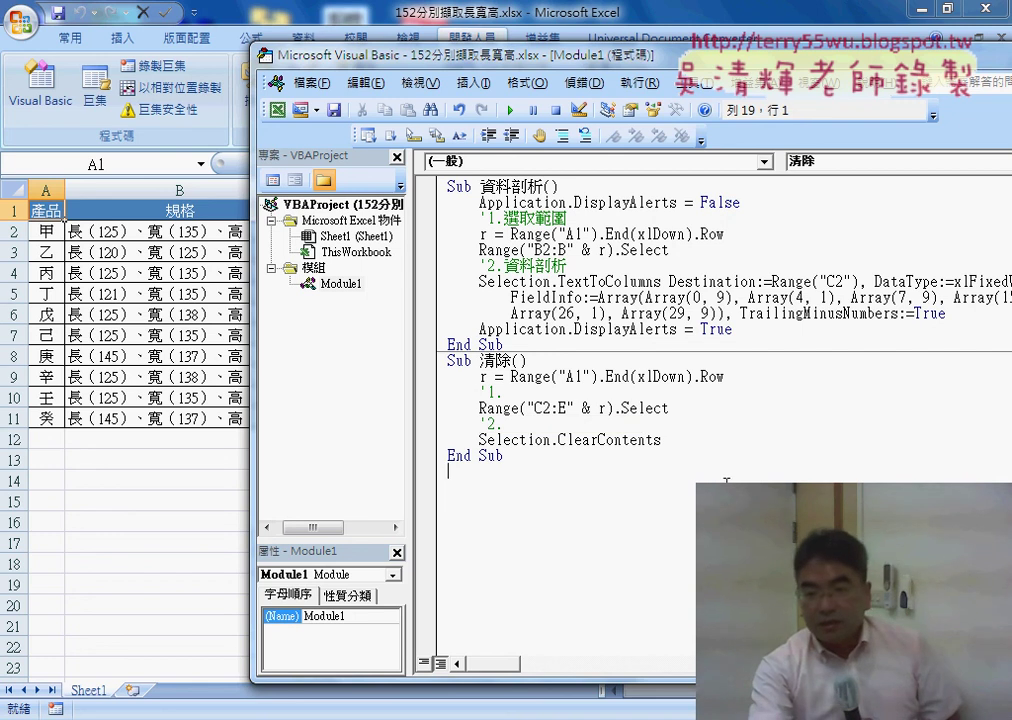
mouse_move(616, 412)
mouse_down()
mouse_move(670, 412)
mouse_move(578, 433)
mouse_up()
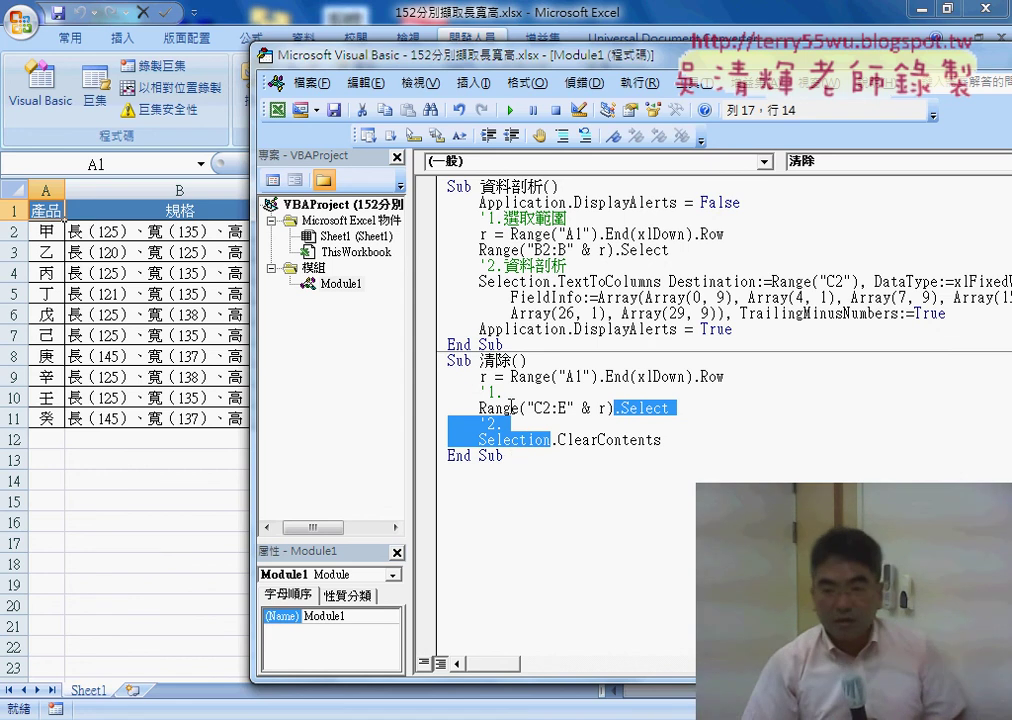
- Collapse the select step into Range("C2:E" & r).ClearContents, re-entering ClearContents via IntelliSense
key(Delete)
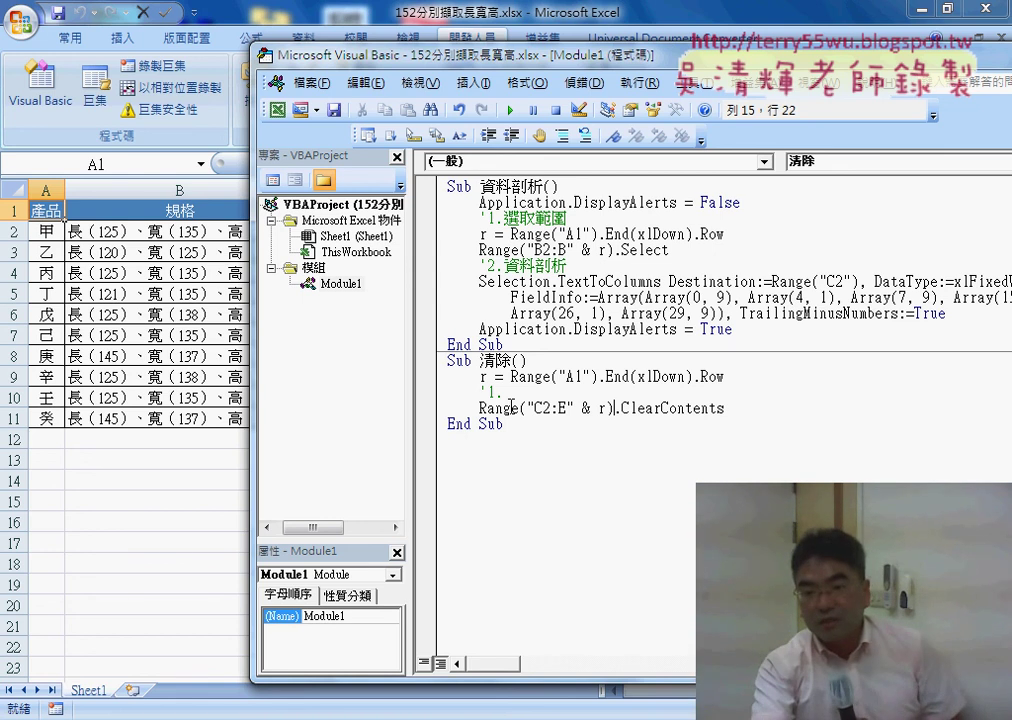
drag(616, 410, 726, 410)
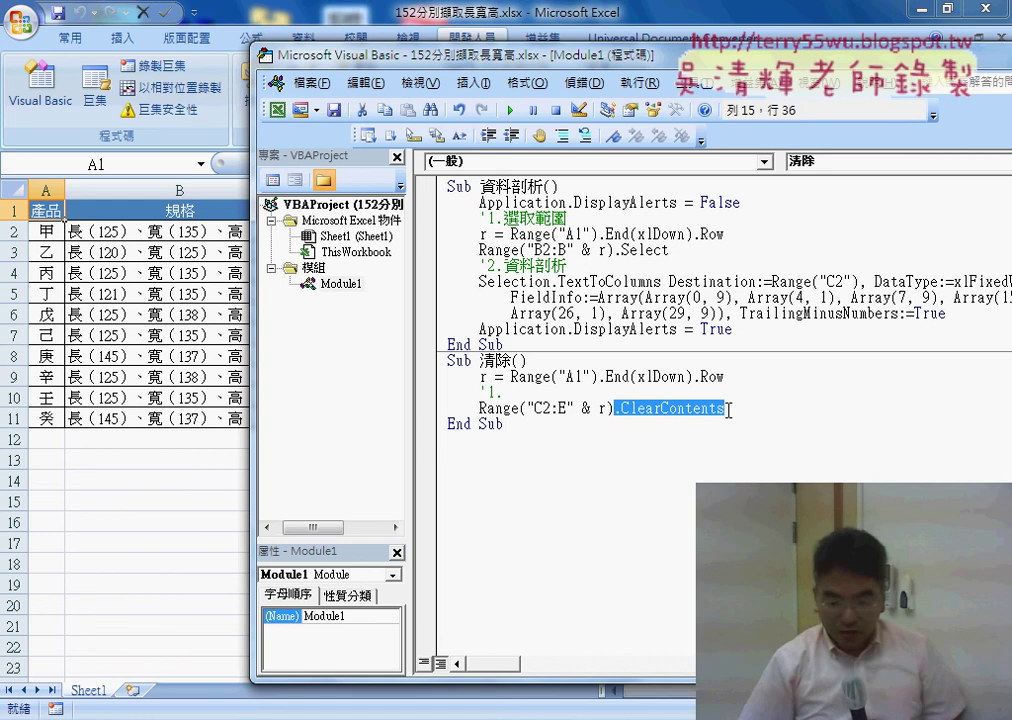
key(Delete)
text(.)
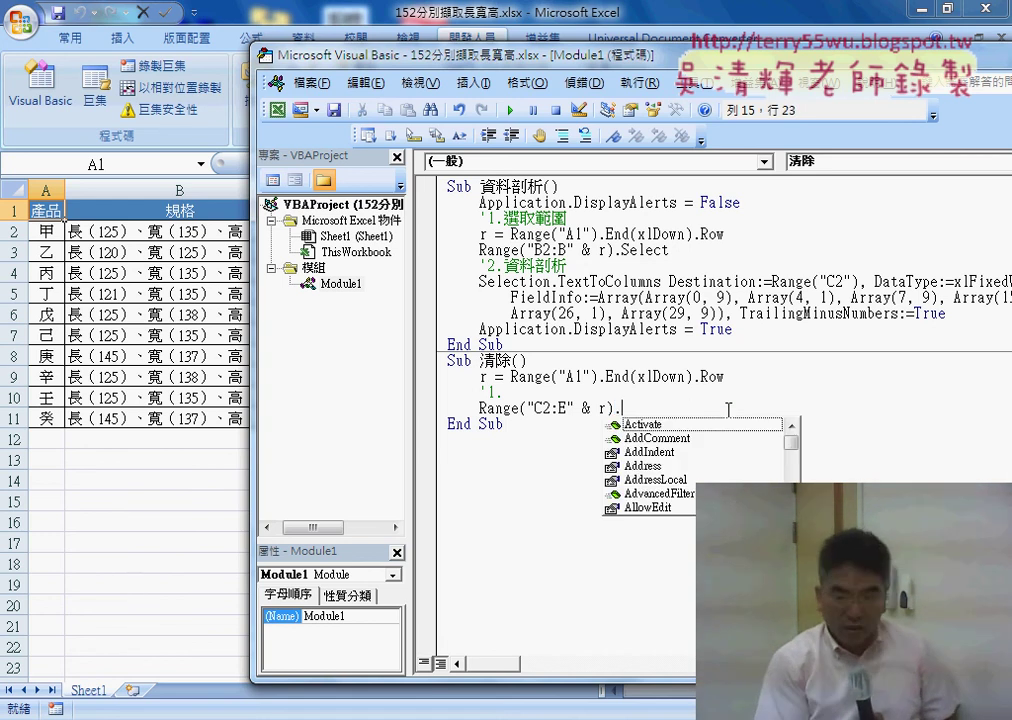
text(c)
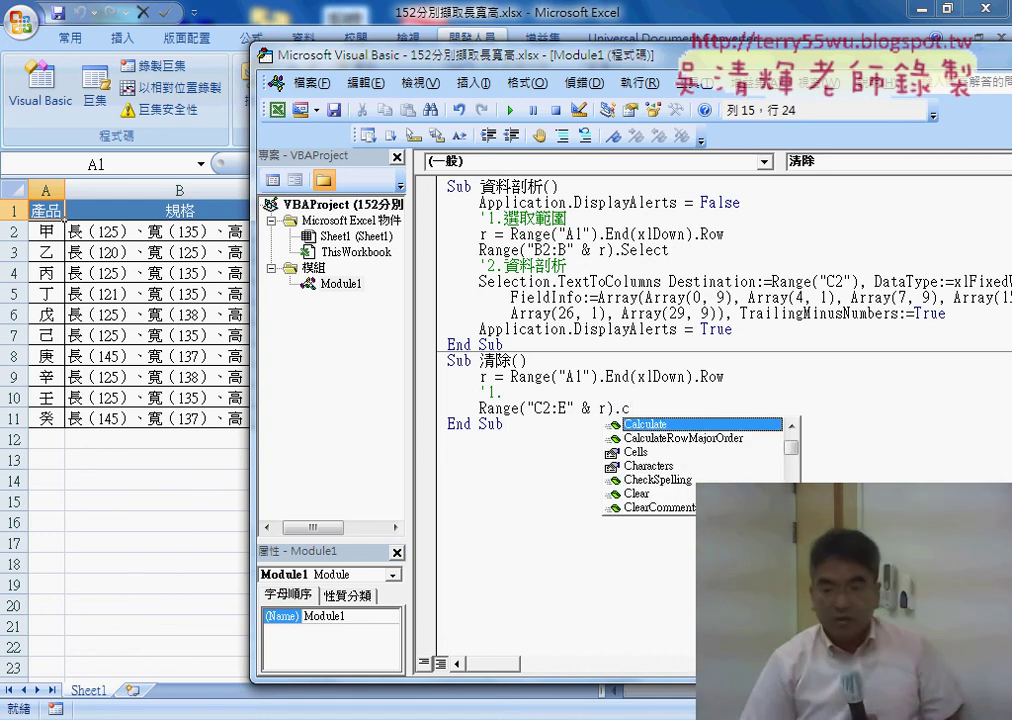
text(l)
key(Down)
key(Down)
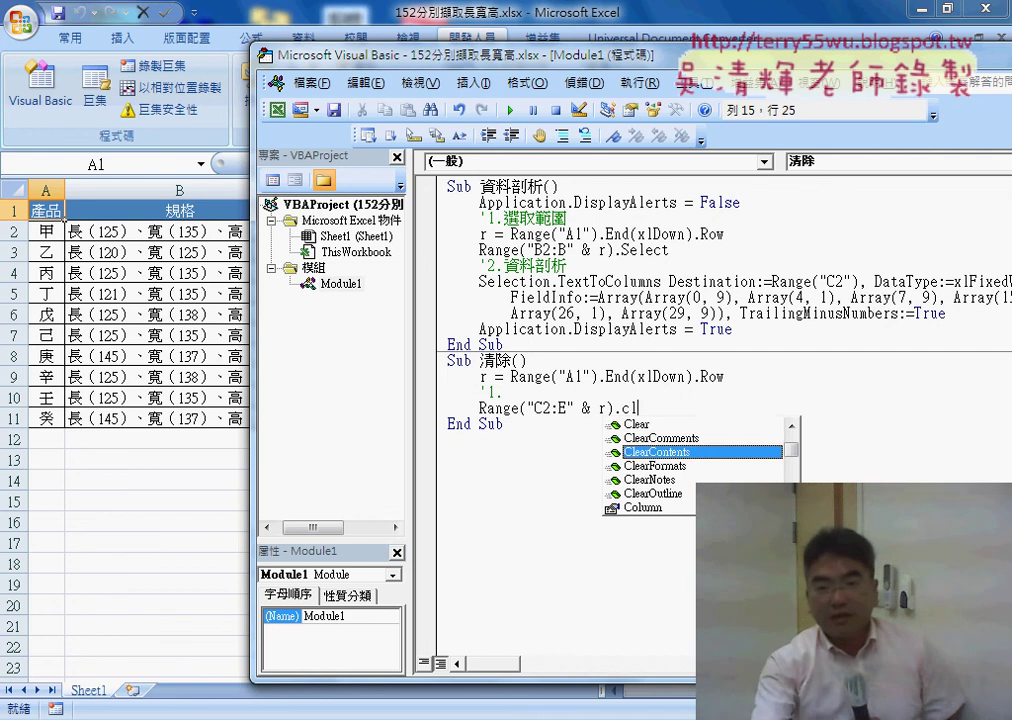
key(space)
click(599, 449)
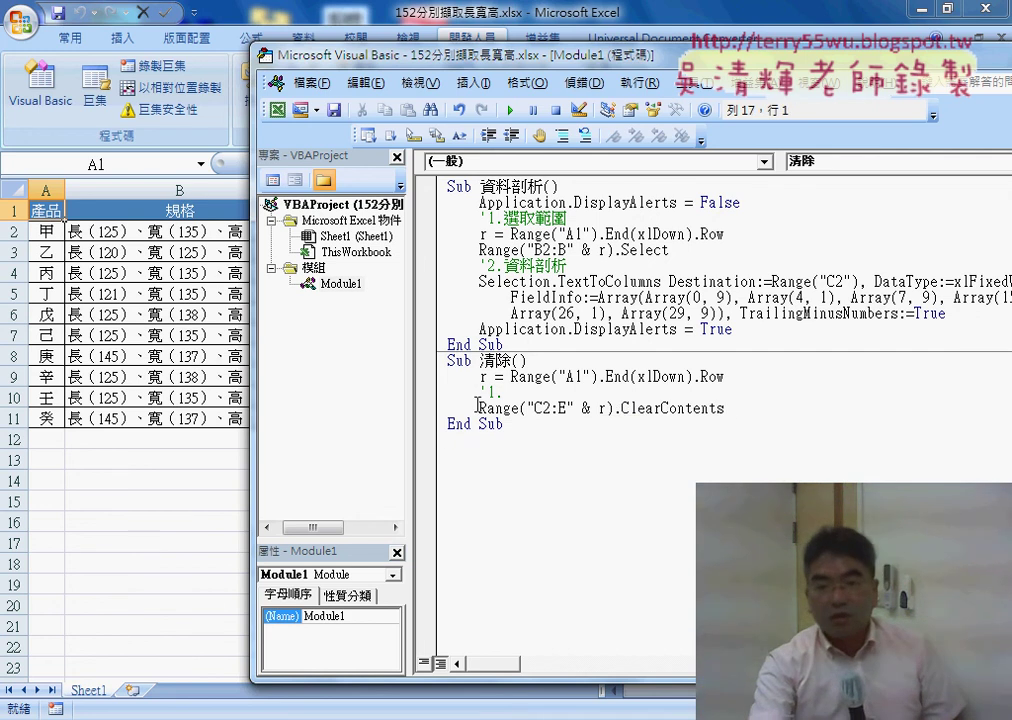
drag(478, 408, 736, 405)
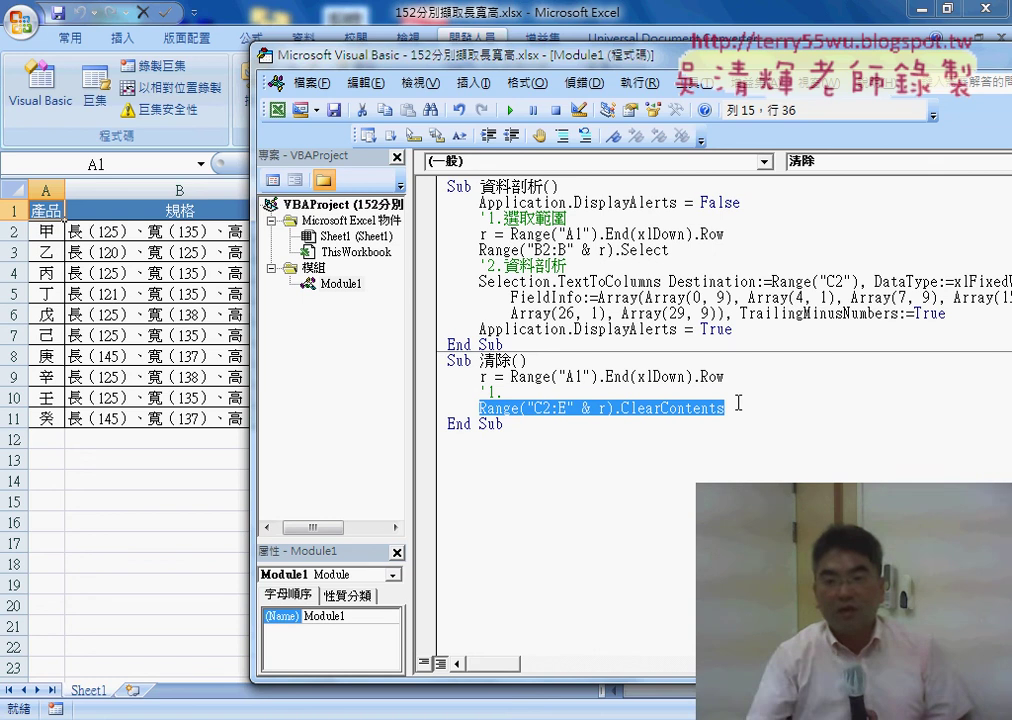
click(592, 461)
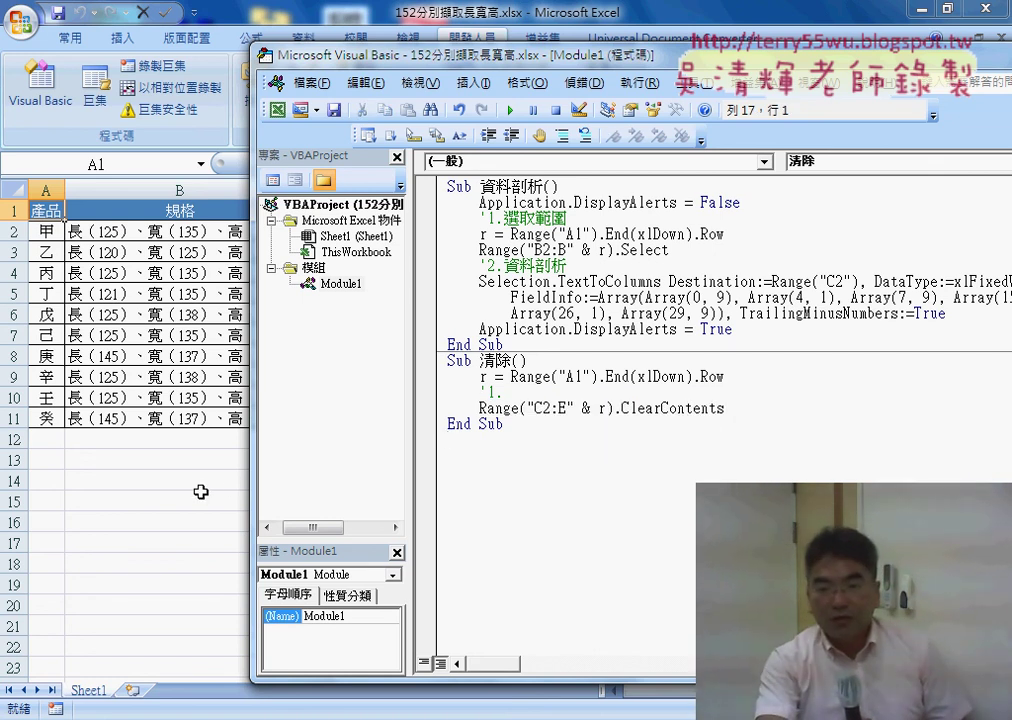
- Set breakpoints on both r = Range lines and launch 資料剖析 from the sheet
click(427, 236)
click(426, 377)
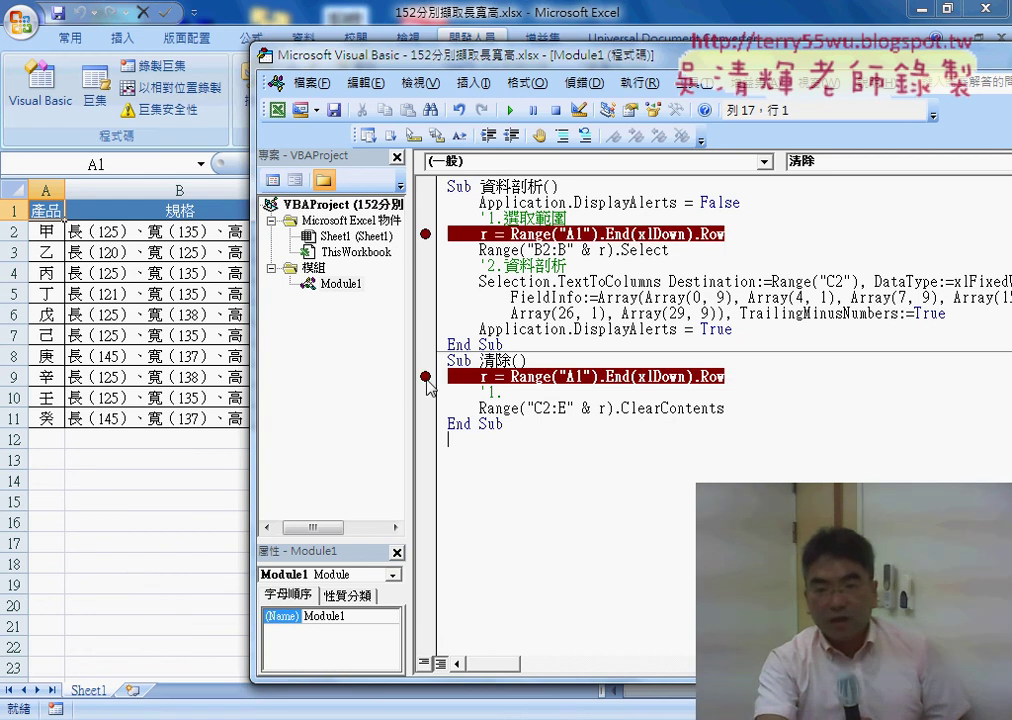
click(222, 500)
click(482, 234)
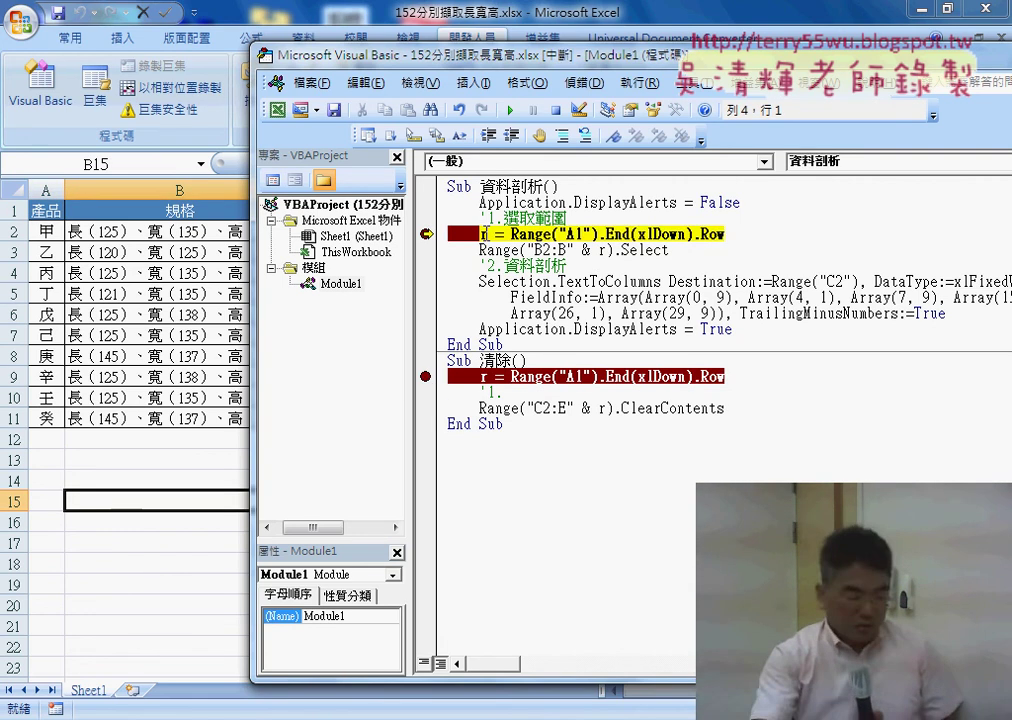
mouse_move(601, 252)
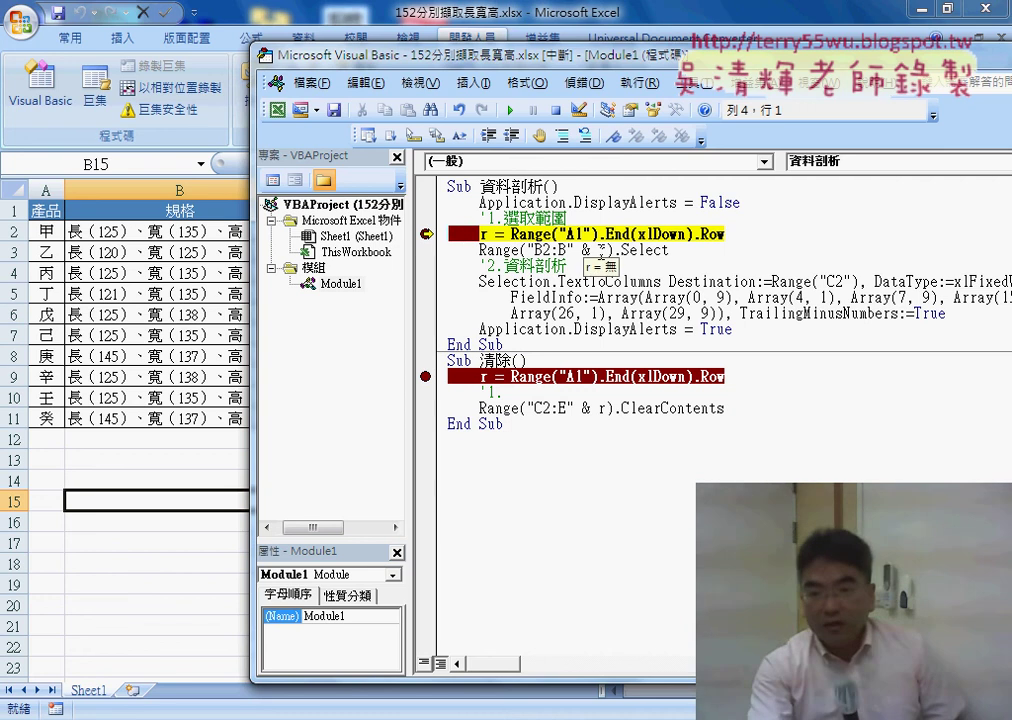
mouse_move(537, 233)
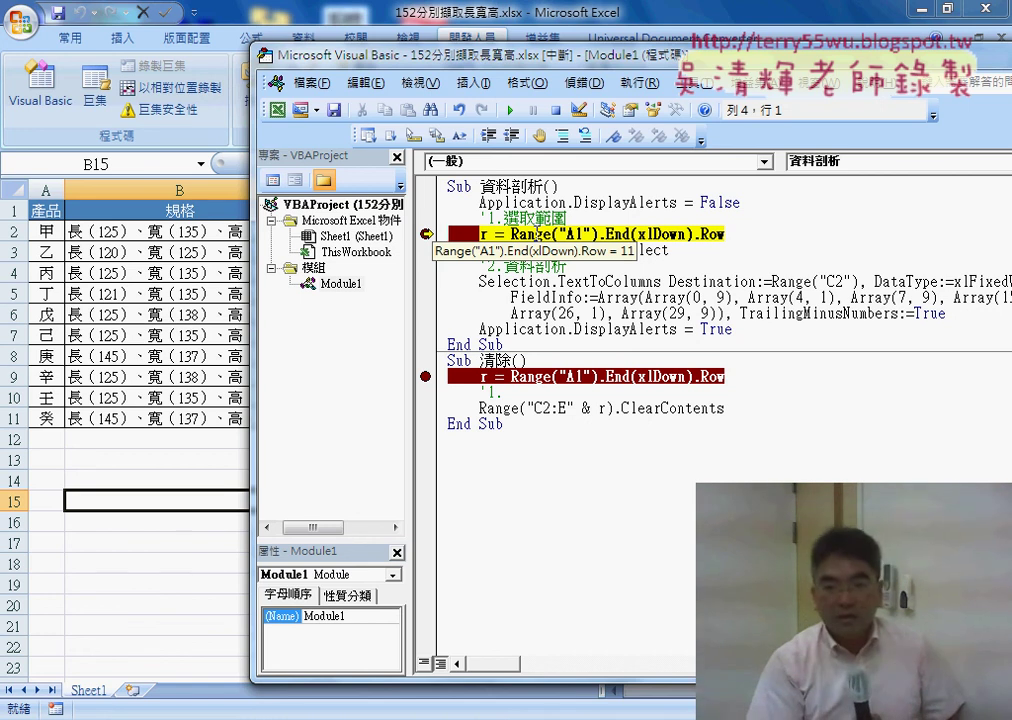
- Step through 資料剖析 with F8, confirming r equals 11 as columns C:E fill
key(F8)
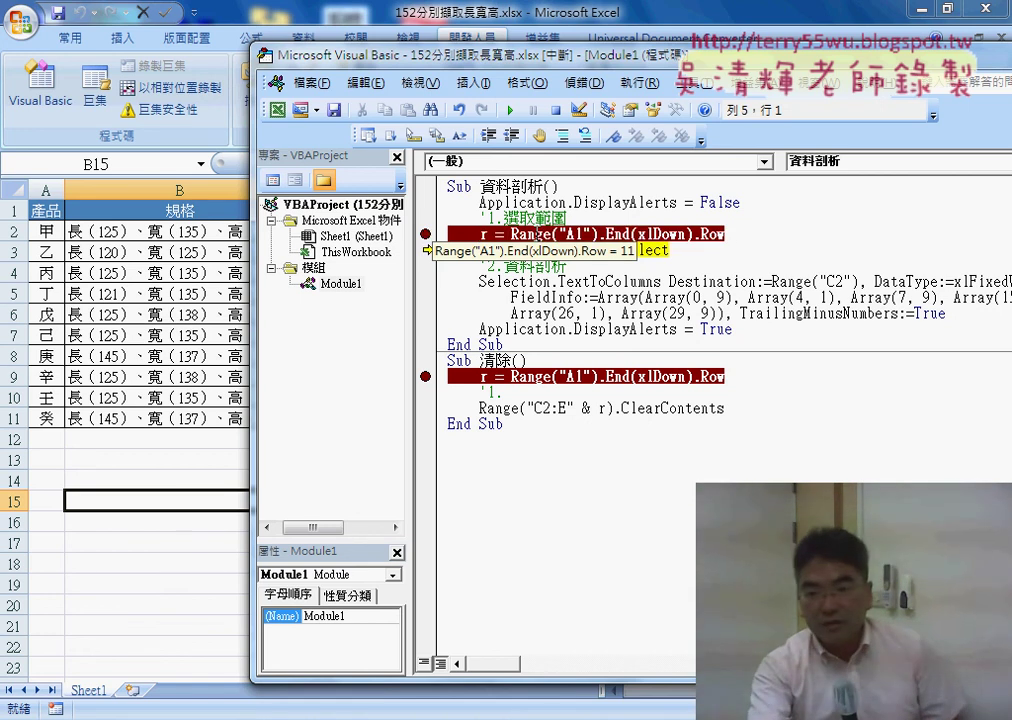
drag(511, 234, 722, 233)
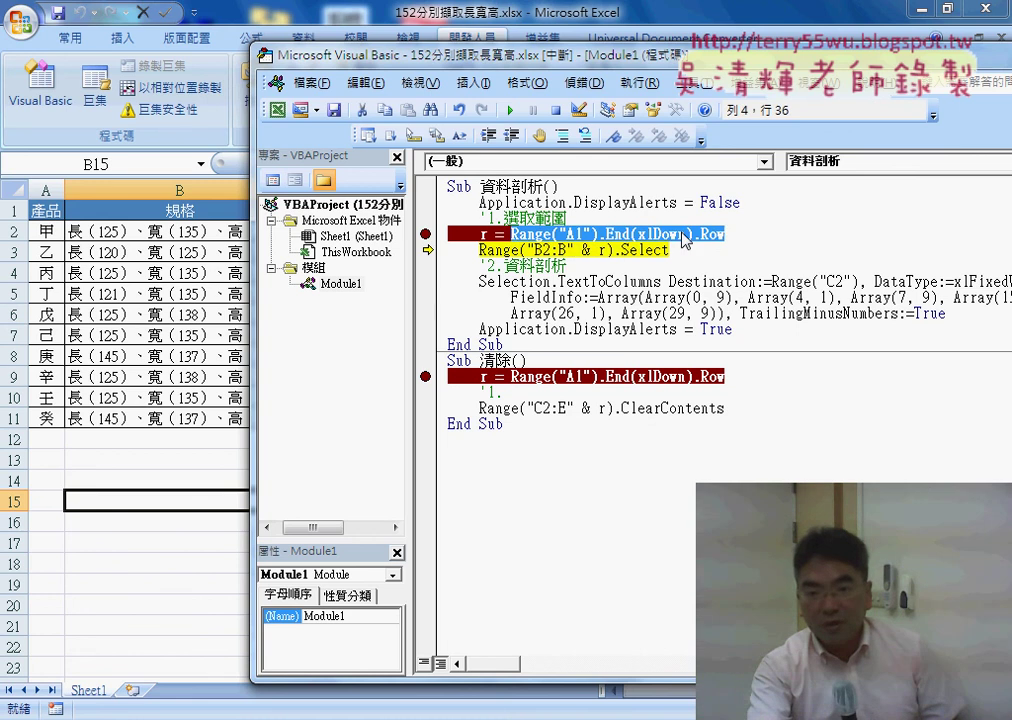
mouse_move(484, 233)
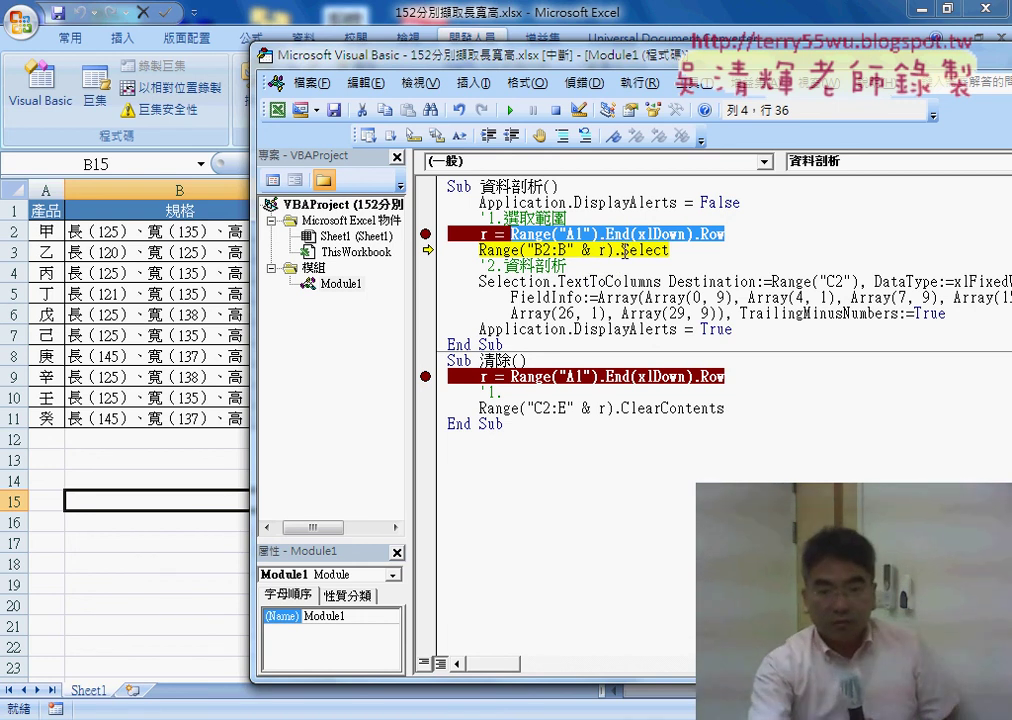
drag(365, 54, 585, 59)
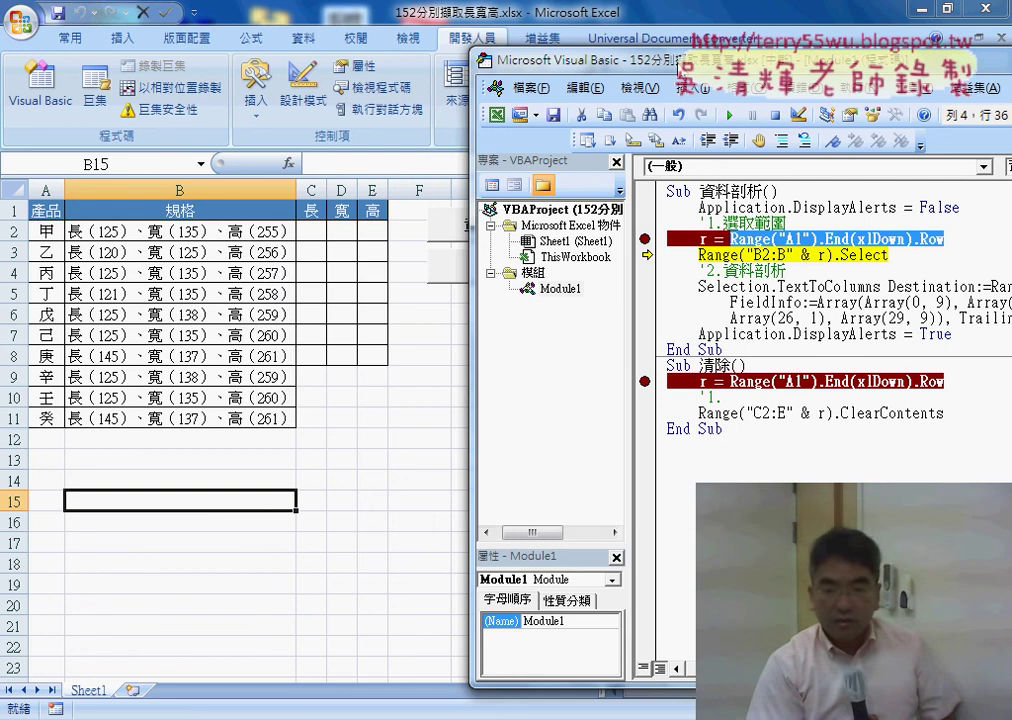
key(F8)
key(F8)
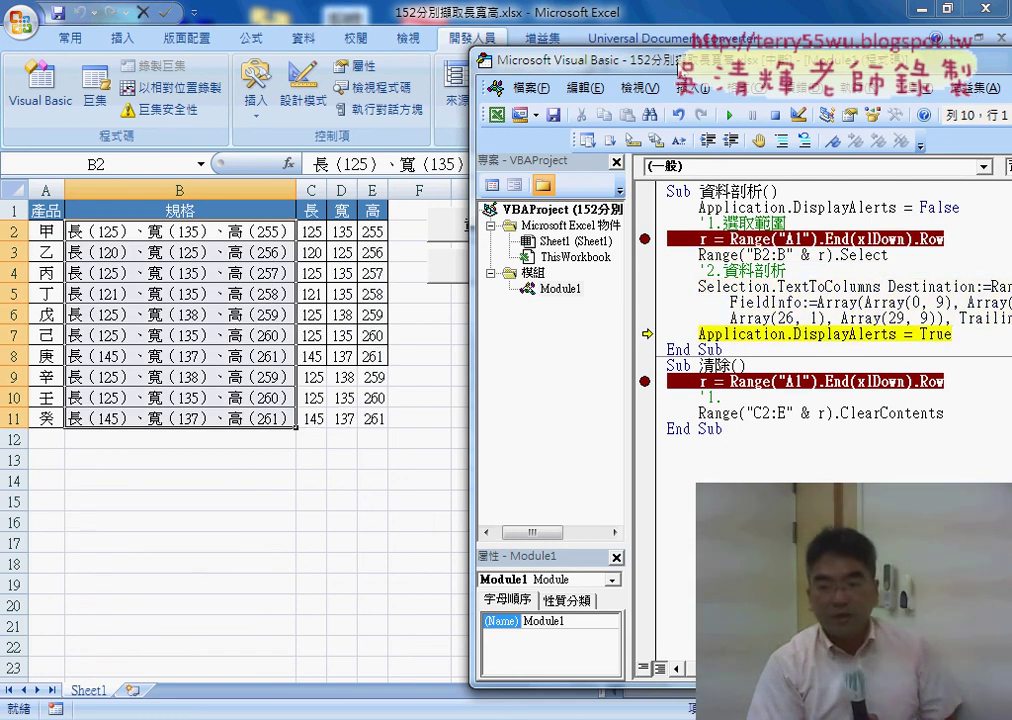
key(F8)
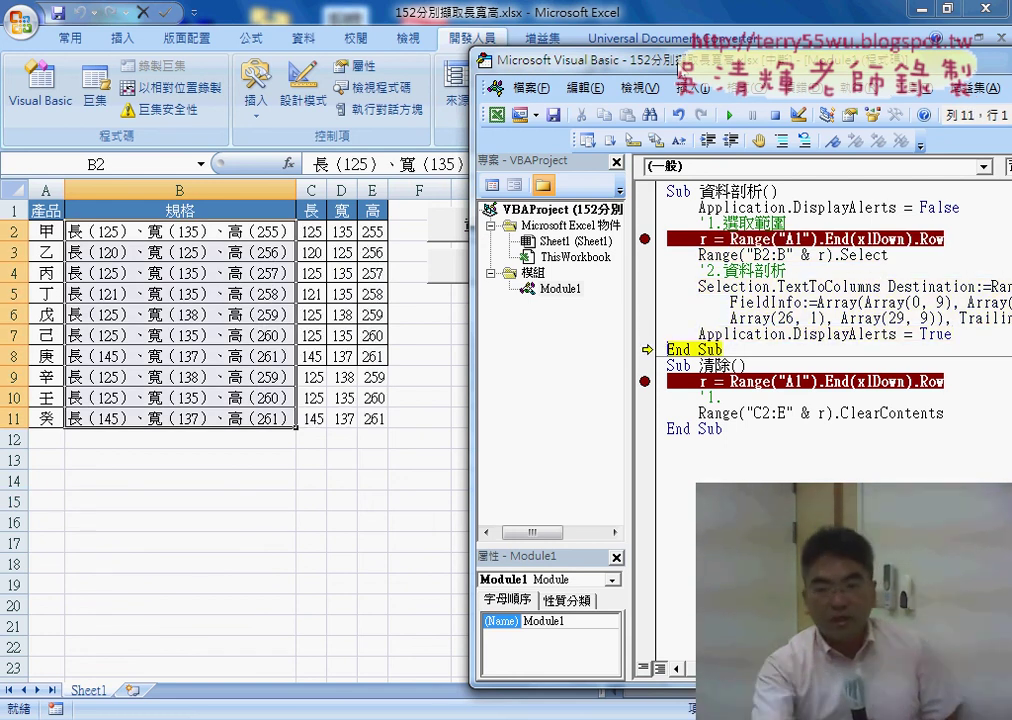
key(F8)
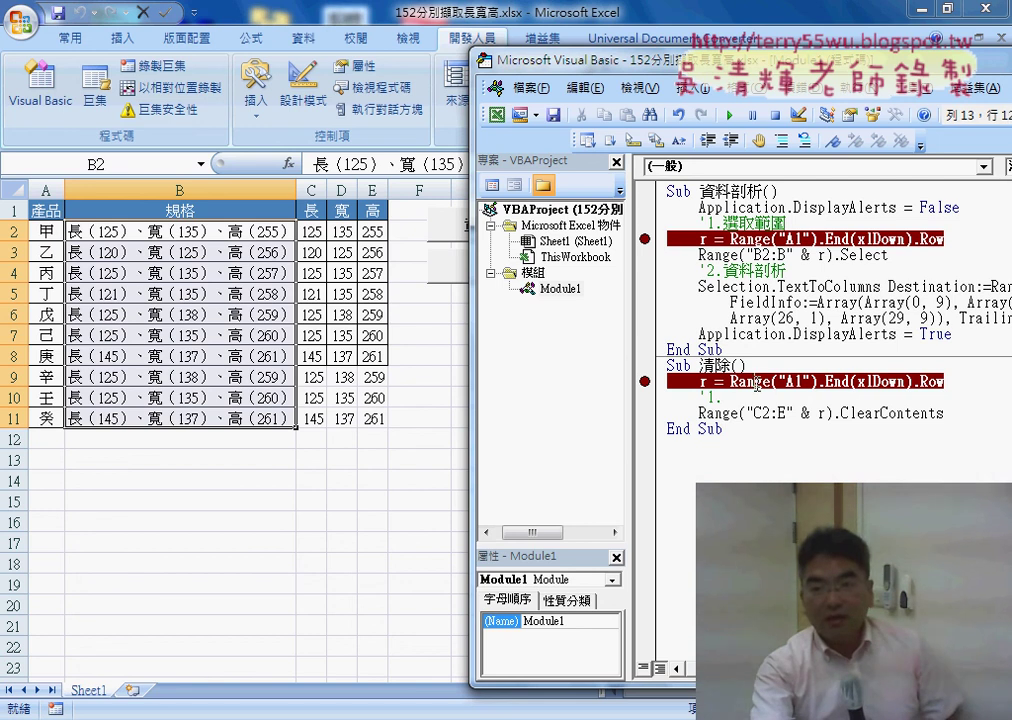
- Step through 清除 to clear C2:E11, then remove both breakpoints and continue
key(F5)
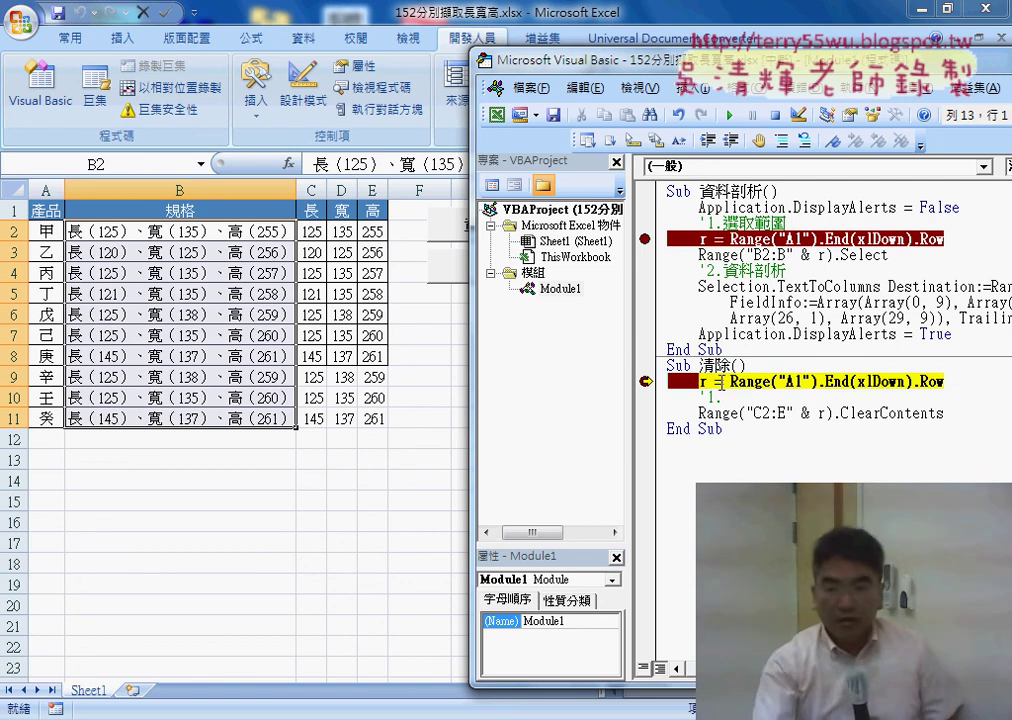
key(F8)
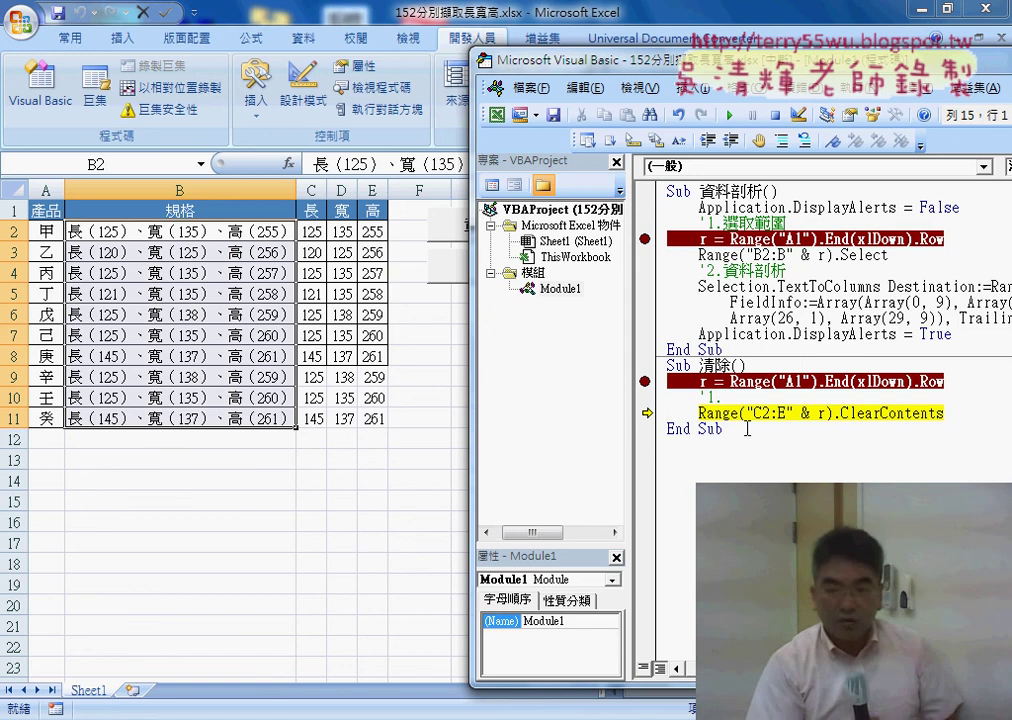
key(F8)
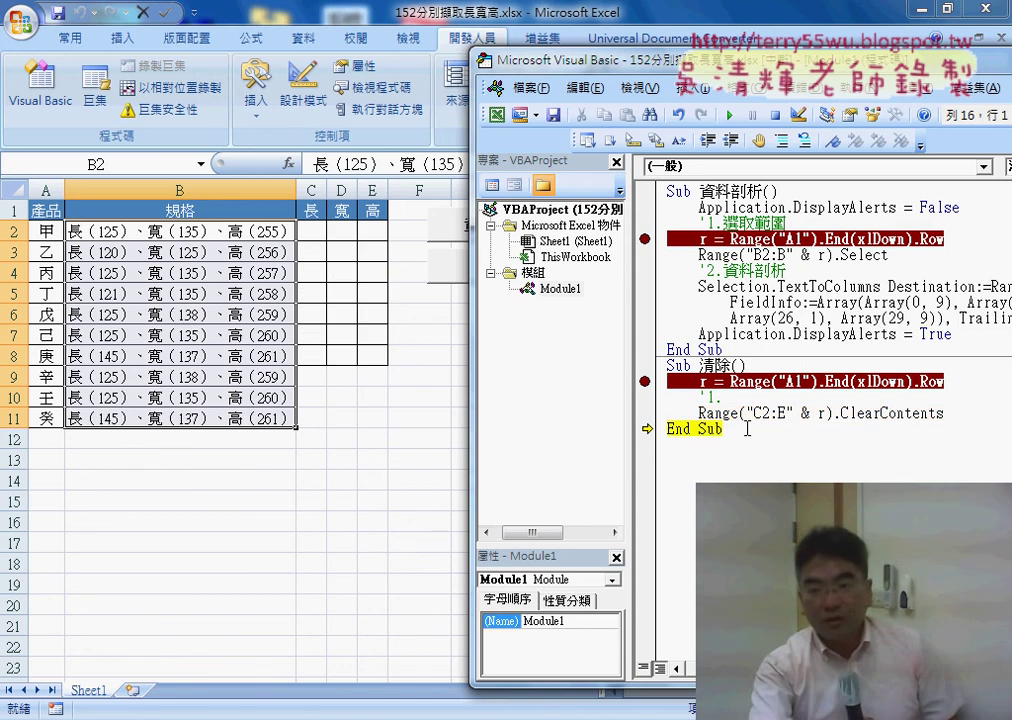
click(645, 382)
click(645, 239)
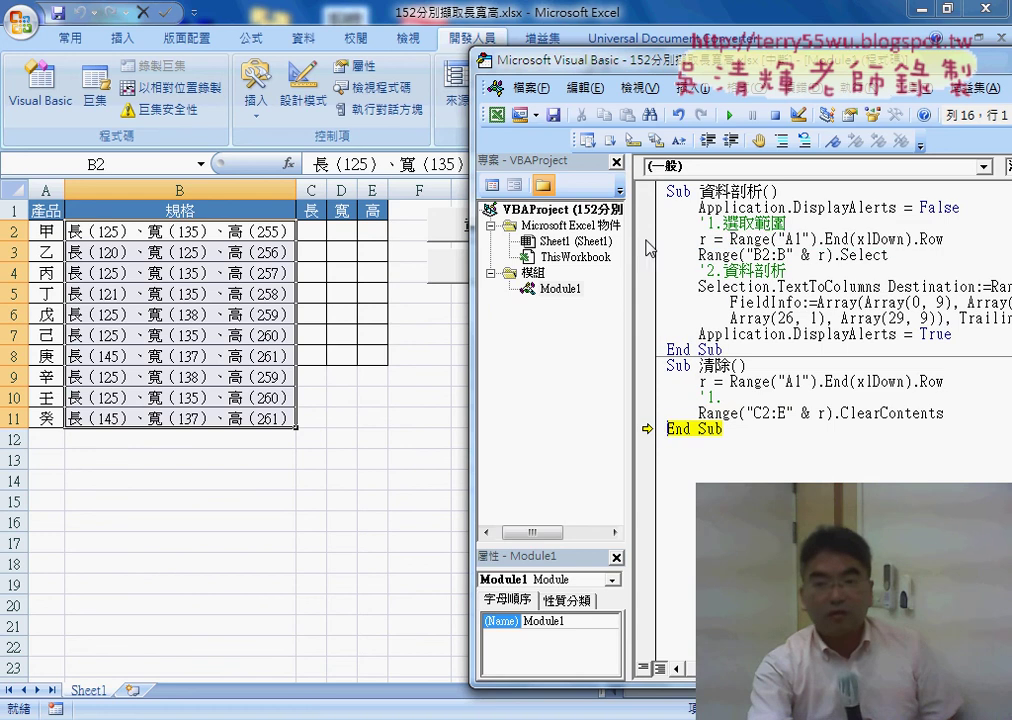
click(729, 116)
- Run the 資料剖析 and 清除 buttons on the worksheet once more
click(430, 333)
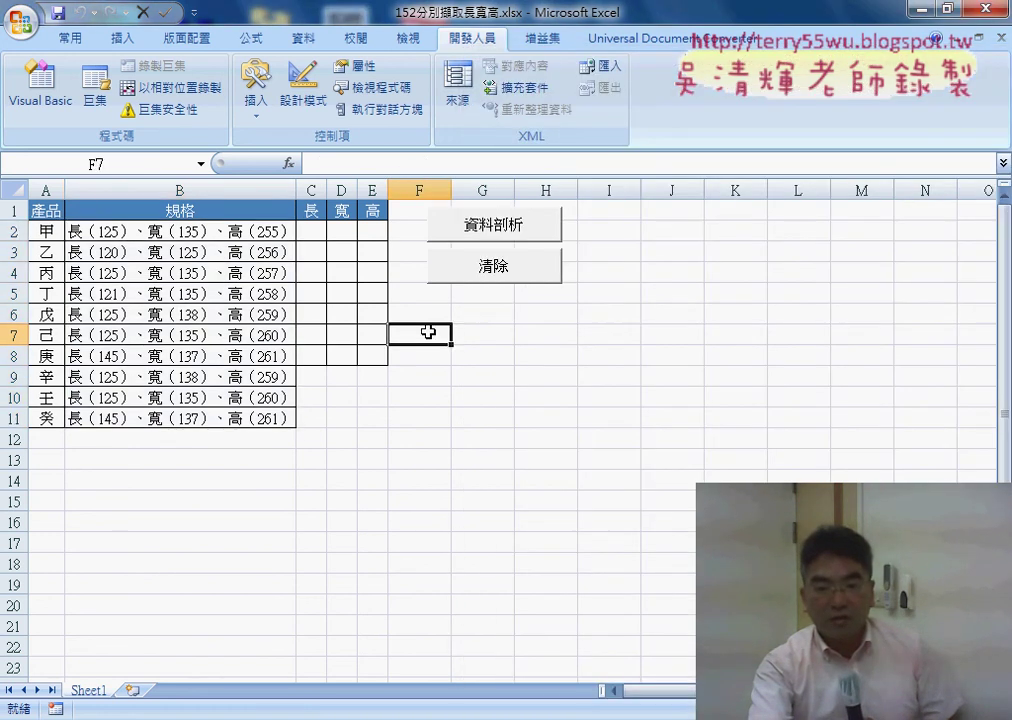
click(511, 231)
click(511, 262)
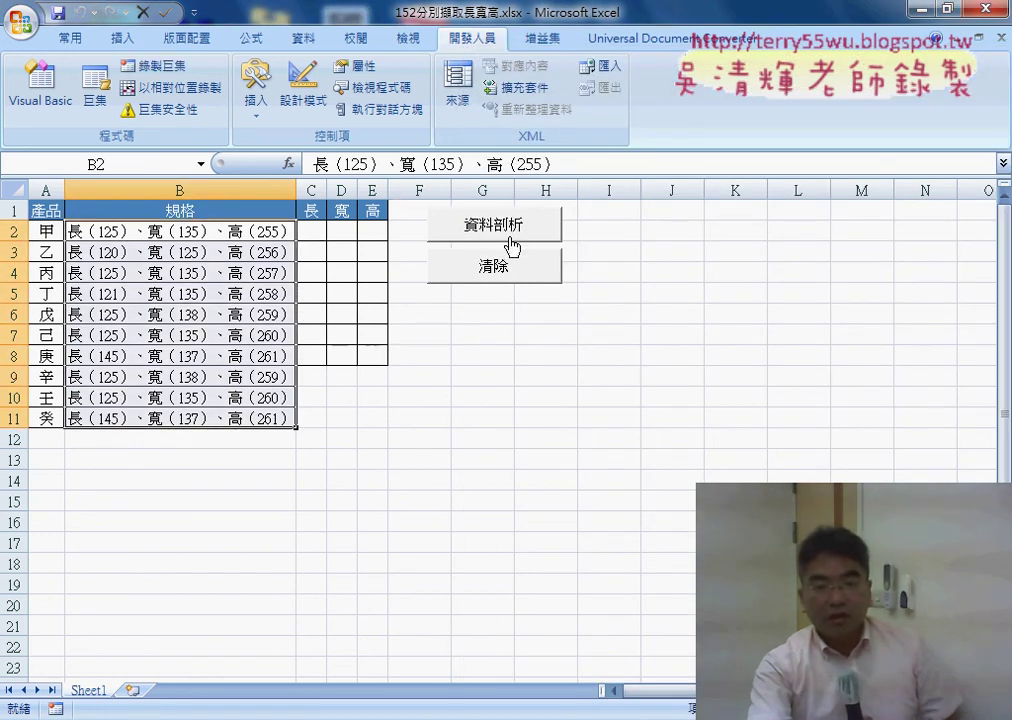
- Delete the products in rows 9–11 and rerun 資料剖析 and 清除 on rows 2–8
drag(250, 418, 50, 380)
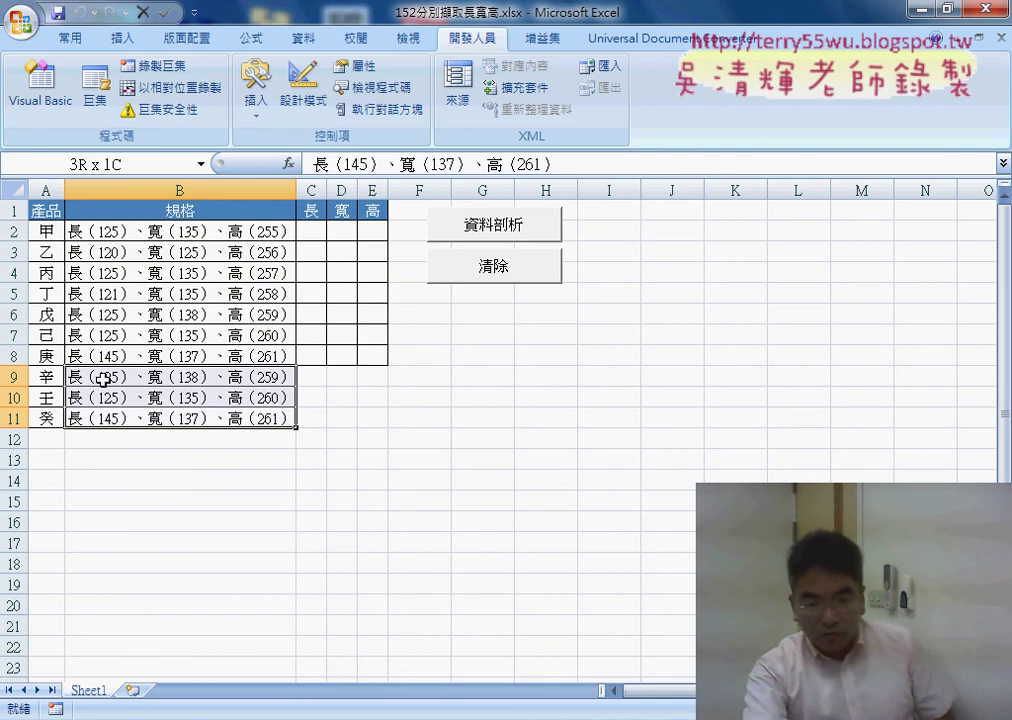
key(Delete)
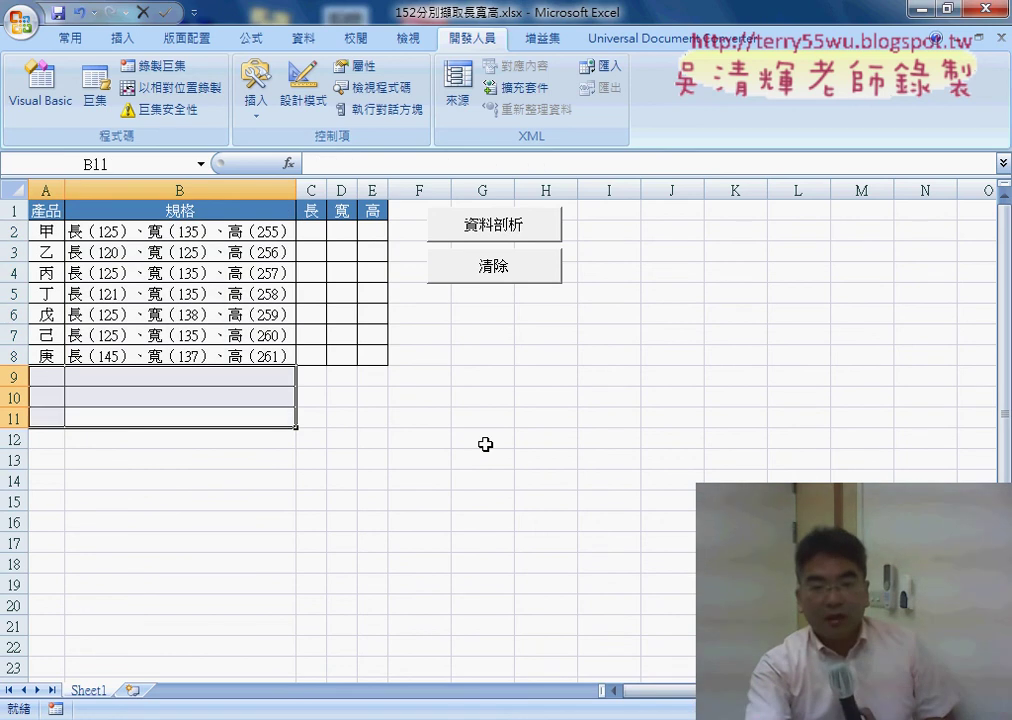
click(480, 444)
click(509, 227)
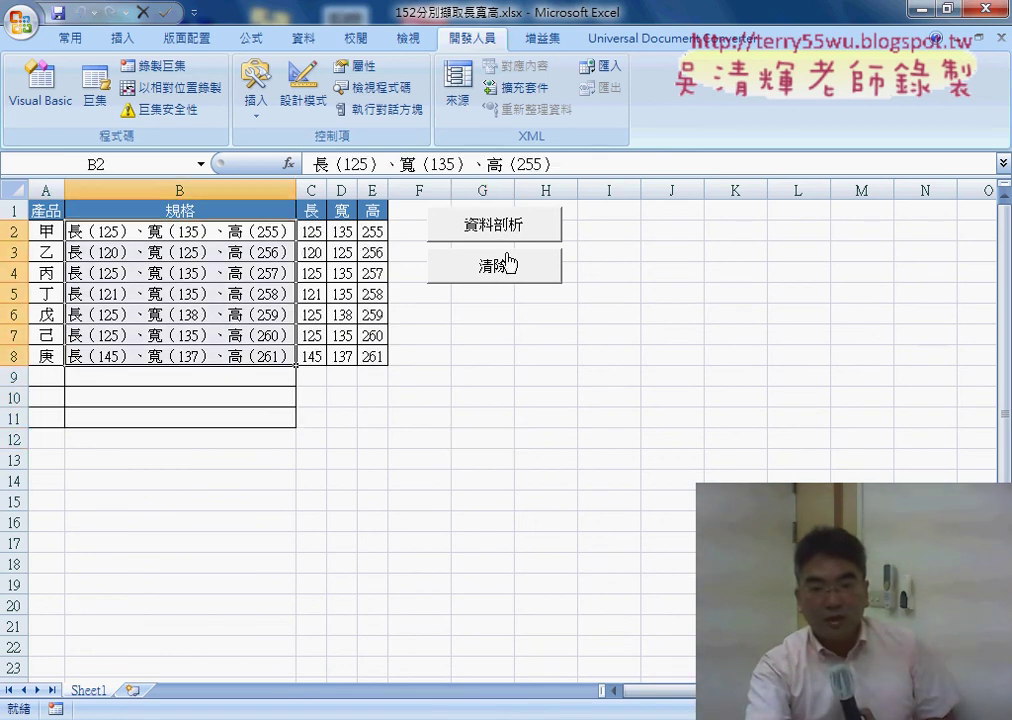
click(510, 264)
click(515, 229)
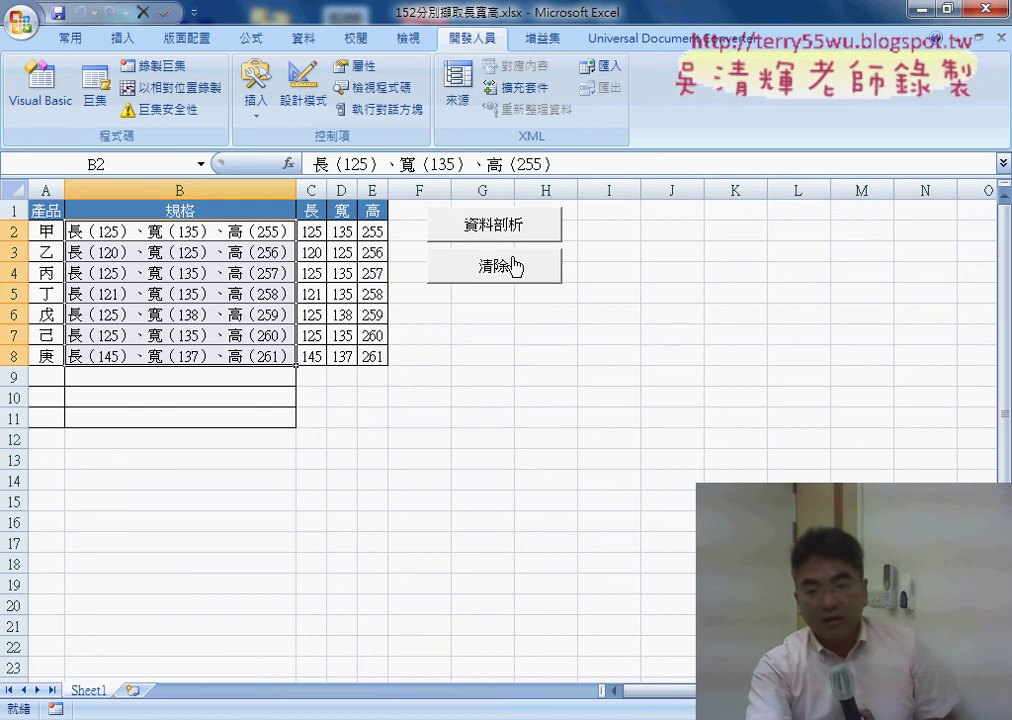
click(513, 266)
click(515, 224)
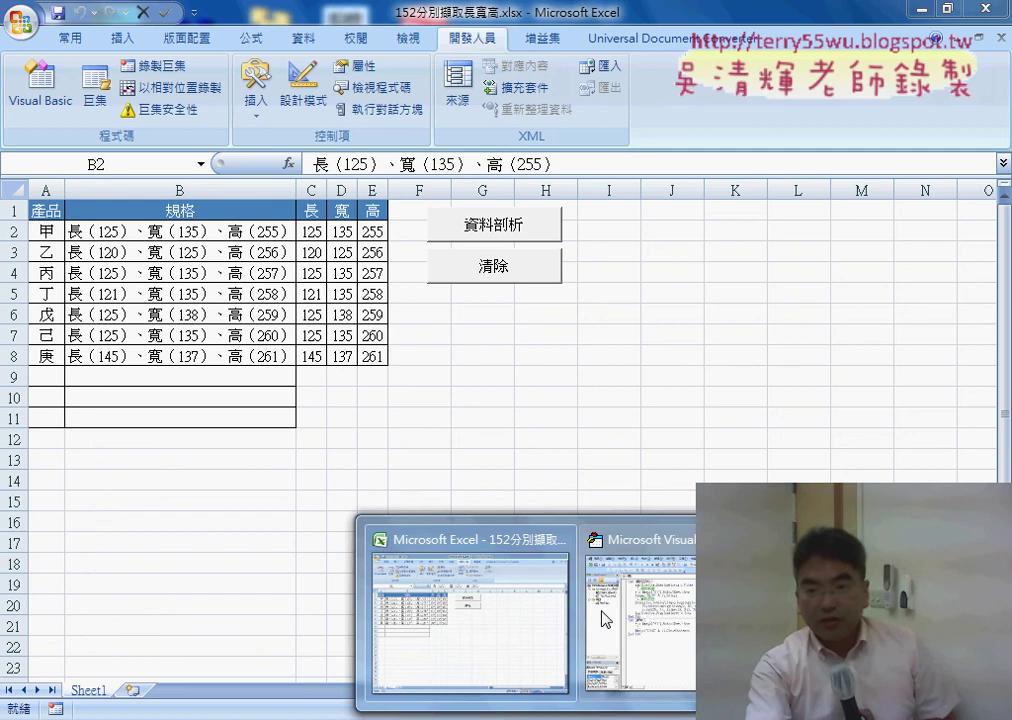
- Widen the code view and highlight Range("A1").End(xlDown).Row on 資料剖析's r line
click(650, 592)
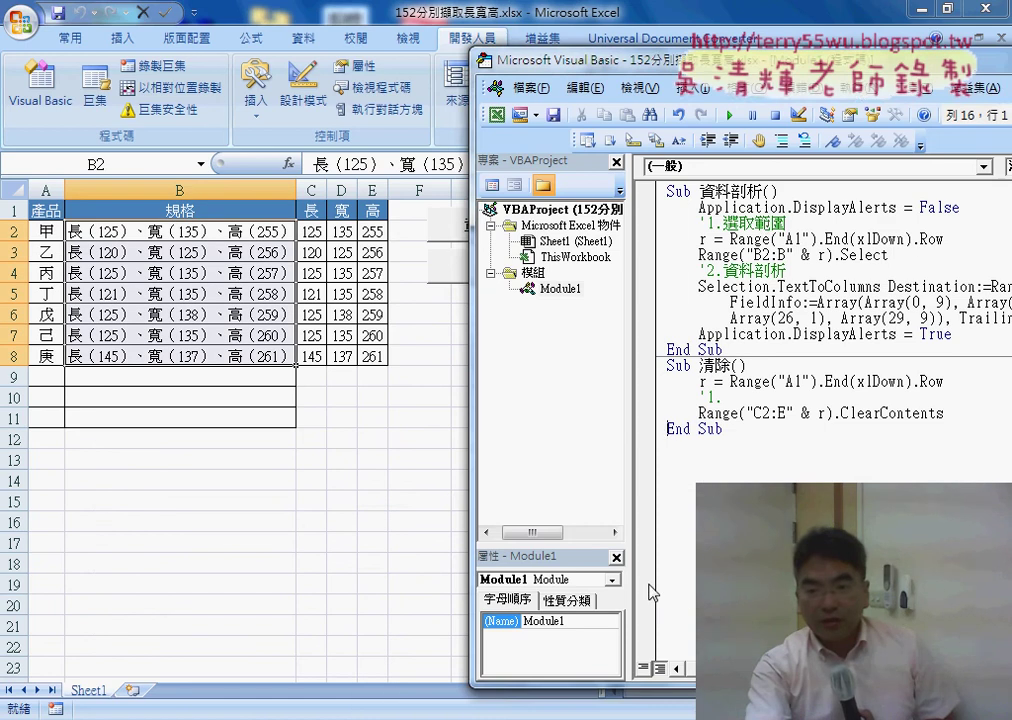
drag(568, 62, 201, 46)
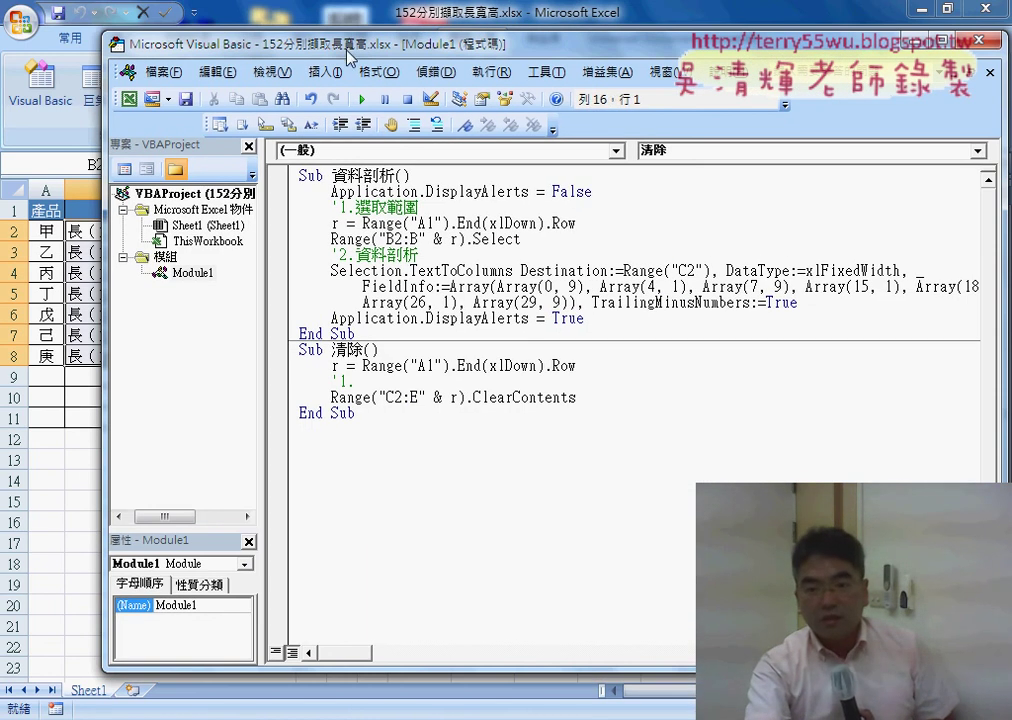
click(565, 224)
drag(565, 224, 363, 224)
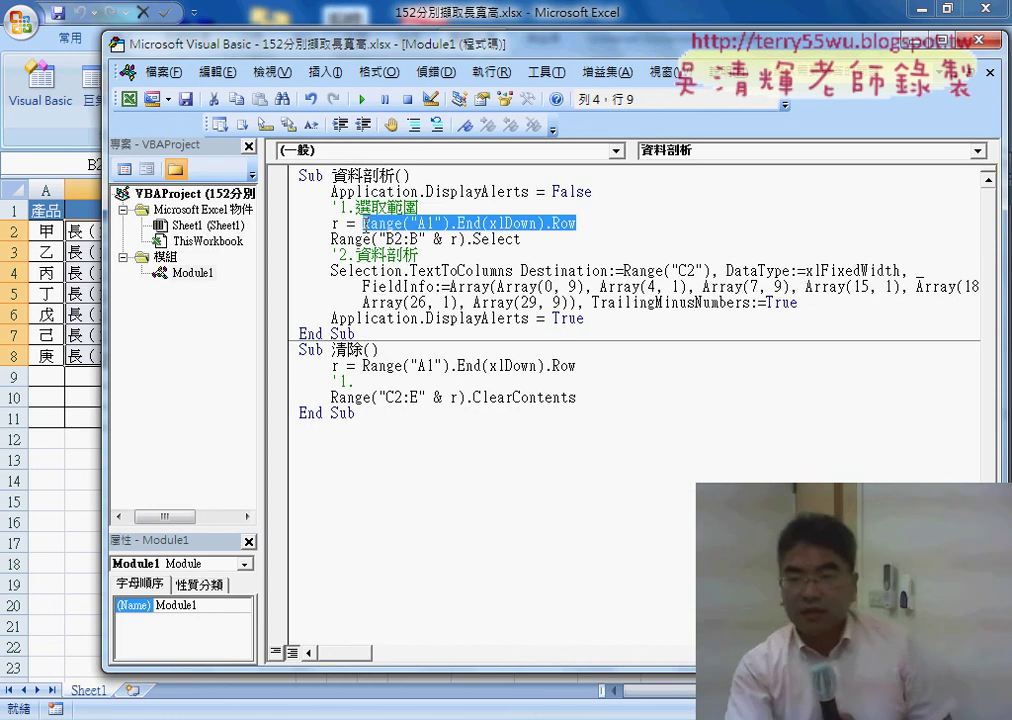